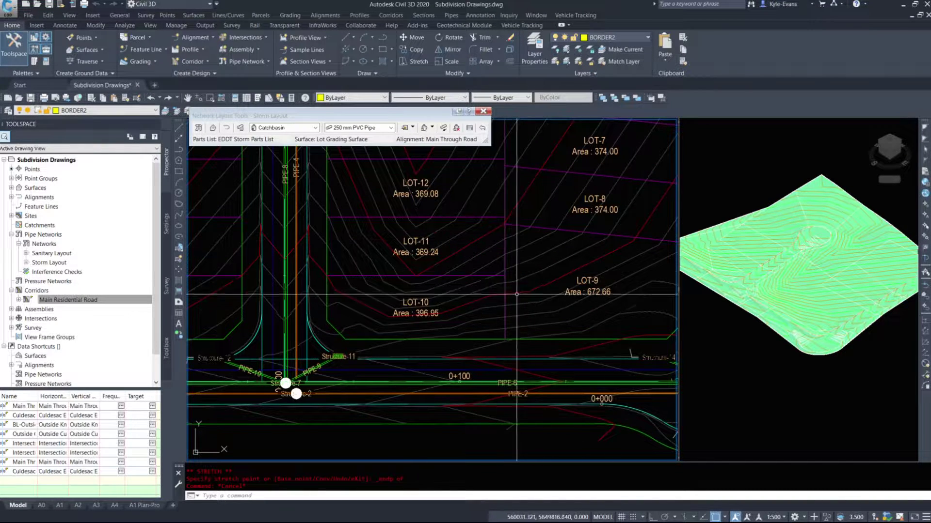
Open the structure properties of the sanitary manhole Structure-1 at station 0+000 of the main road.
middle_click_drag(438, 296, 606, 283)
middle_click_drag(372, 355, 633, 348)
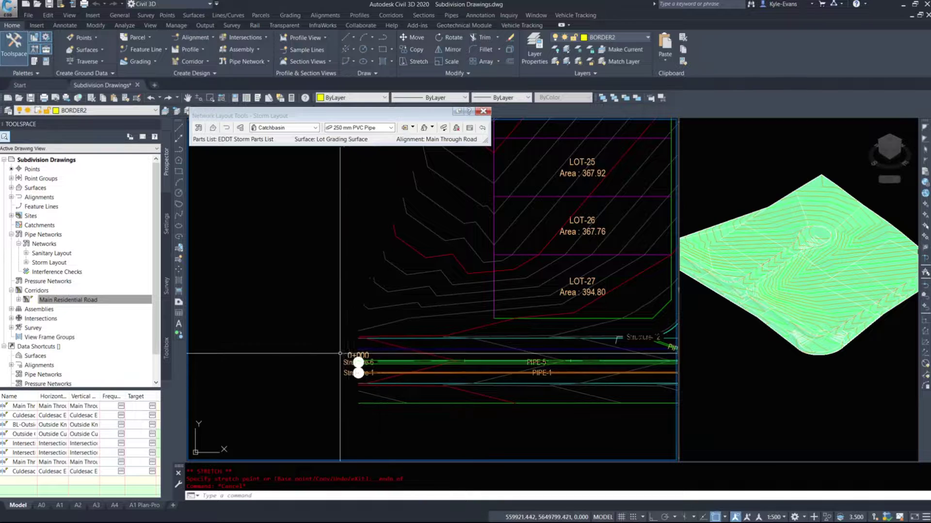
scroll(354, 364, "down", 5)
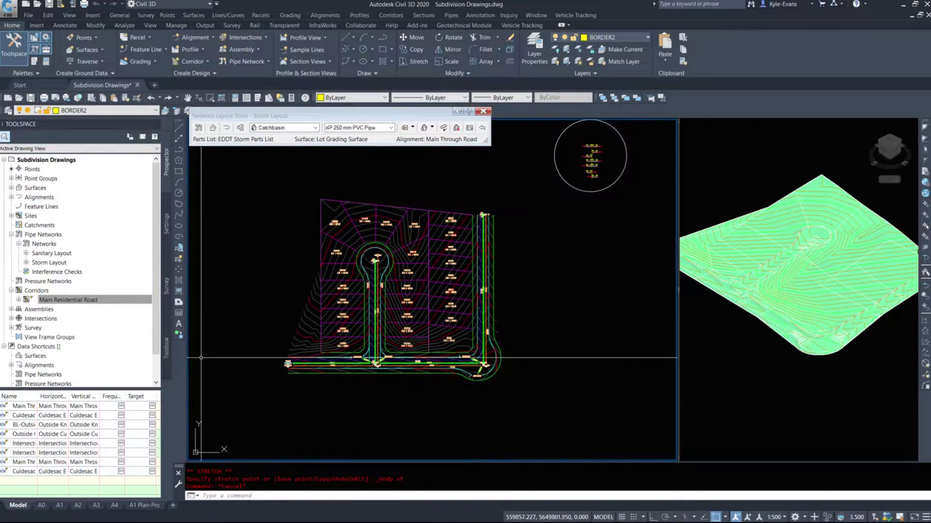
scroll(288, 361, "up", 5)
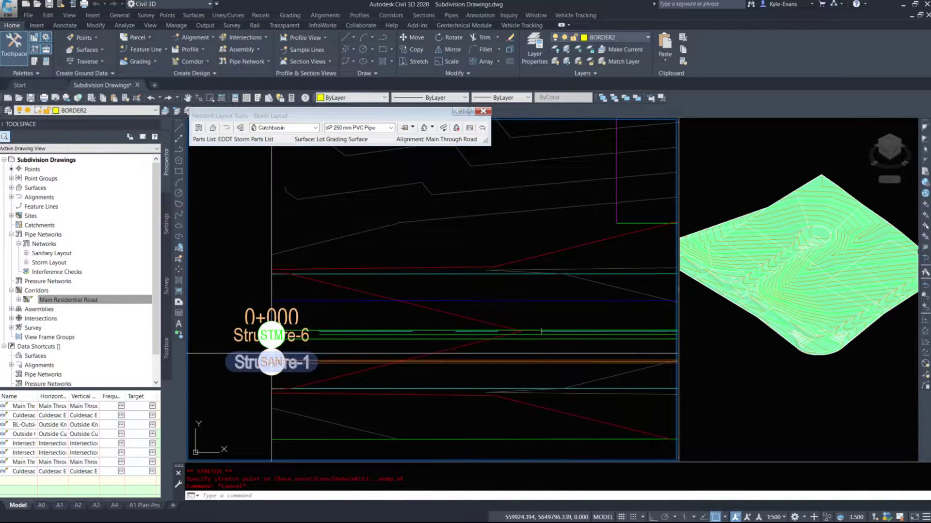
scroll(289, 353, "up", 3)
left_click(292, 346)
scroll(368, 318, "down", 3)
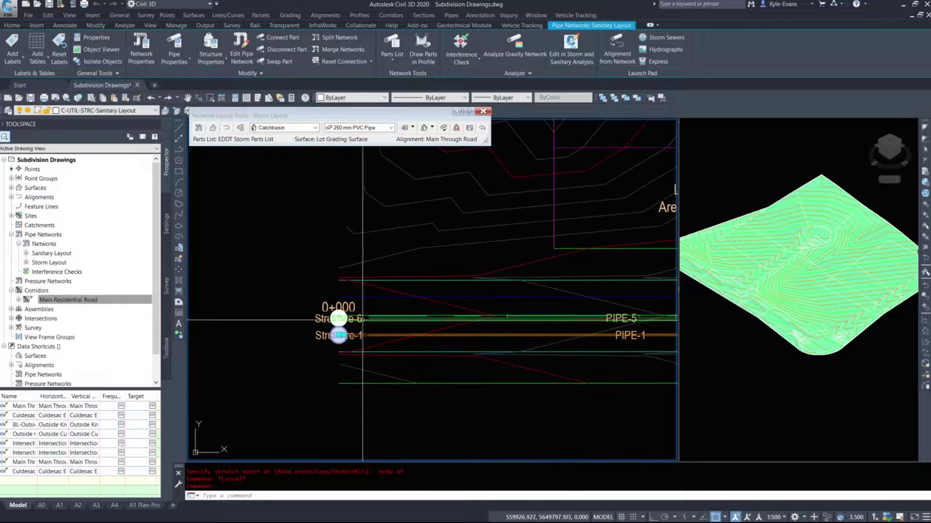
right_click(388, 285)
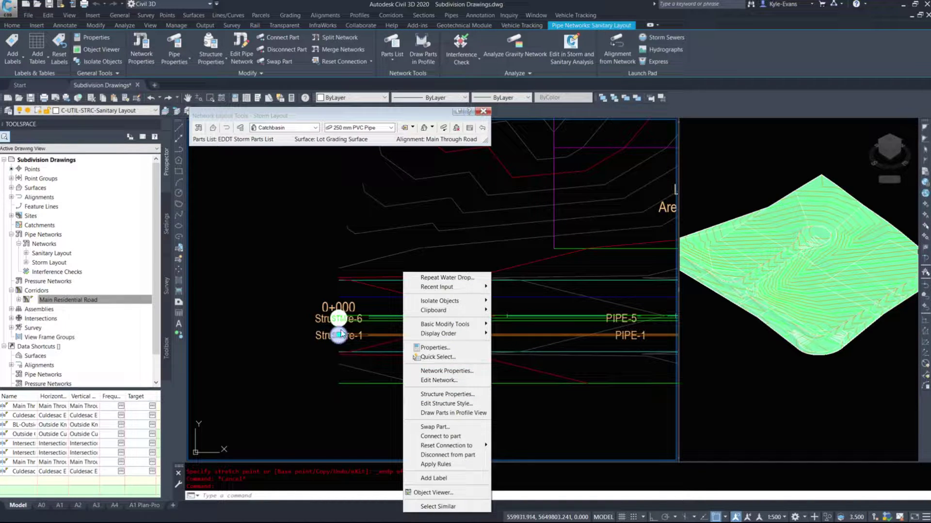
left_click(457, 402)
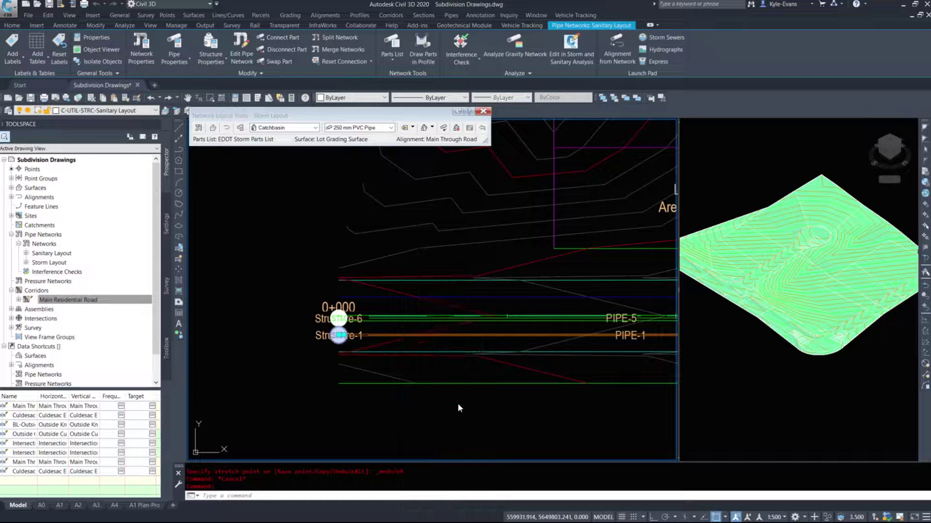
left_click_drag(417, 153, 216, 97)
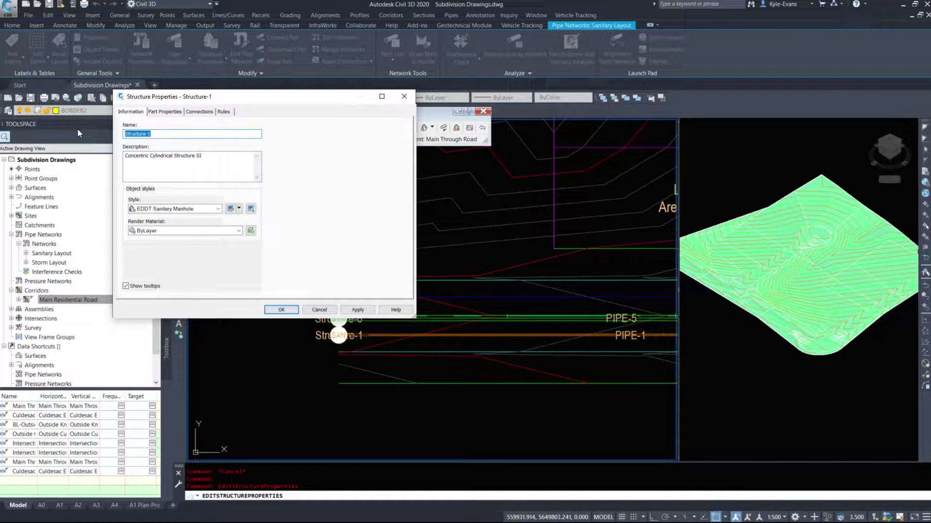
Rename the sanitary manhole as SAN MH 1.
type("San MH 1")
left_click(136, 134)
key("BackSpace")
key("BackSpace")
type("AN")
Check the manhole's part properties and pipe connections, and enlarge the properties dialog to show all connection data.
left_click(166, 112)
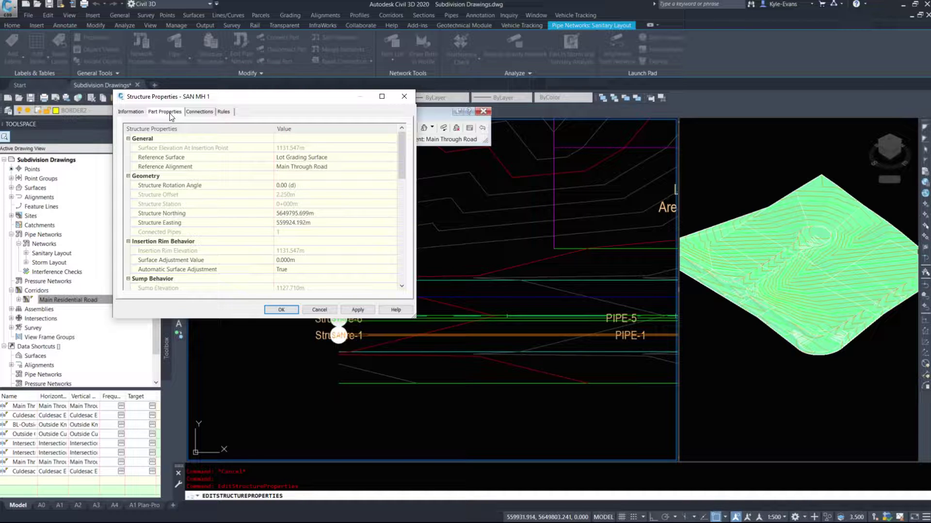
left_click(199, 112)
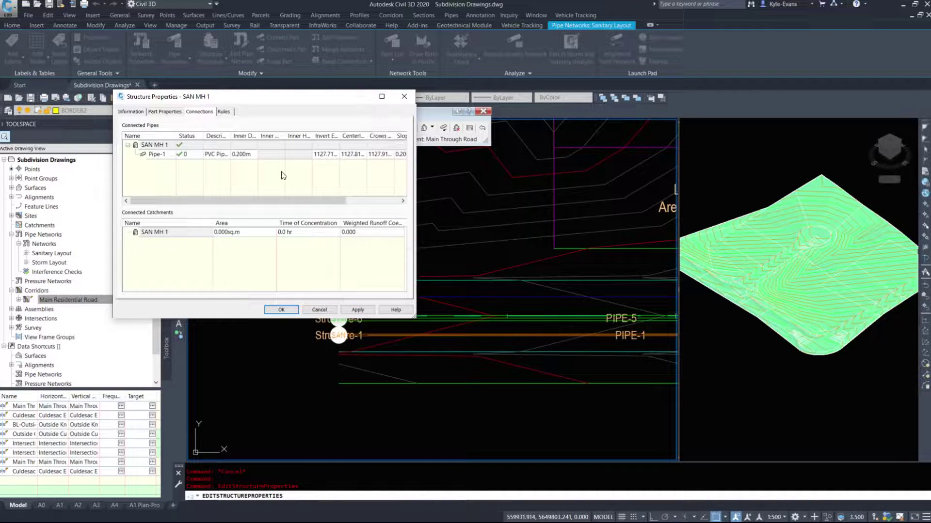
left_click_drag(413, 318, 587, 361)
left_click(170, 112)
left_click_drag(198, 96, 130, 48)
Review the manhole's surface elevation, reference surface and available reference alignments, keeping Main Through Road as the alignment.
left_click(145, 99)
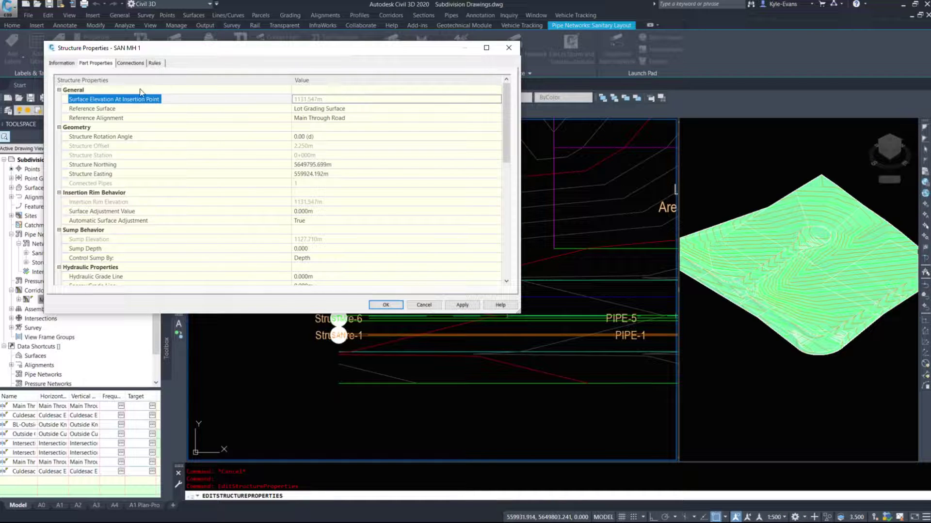
left_click(358, 110)
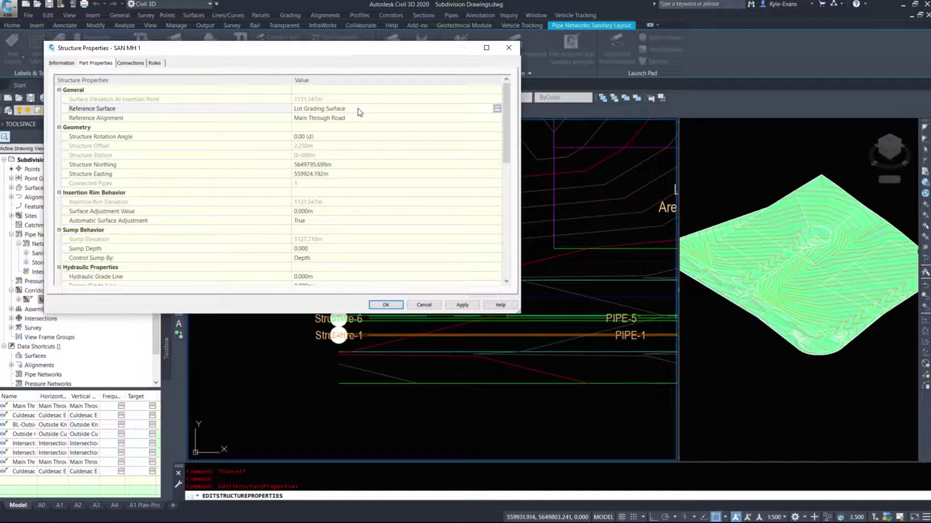
left_click(82, 126)
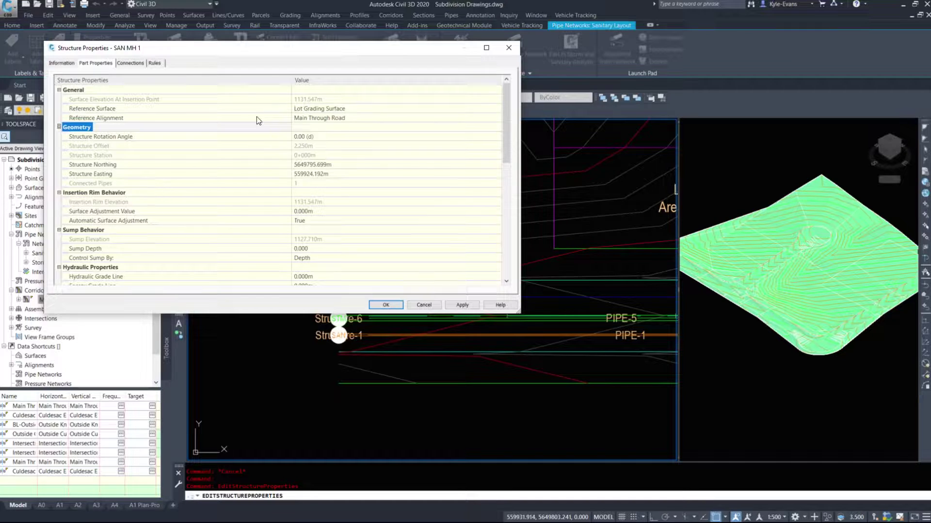
left_click(329, 119)
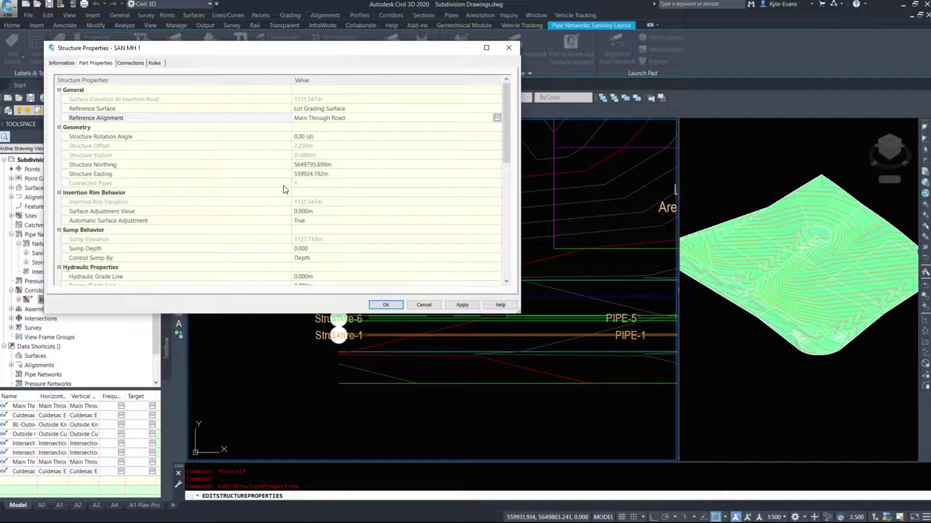
left_click(496, 118)
left_click(381, 102)
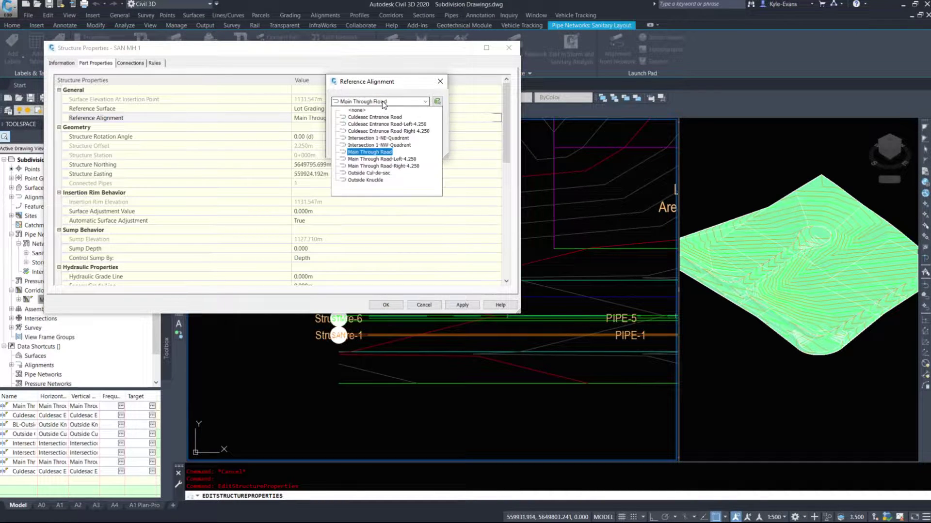
left_click(381, 148)
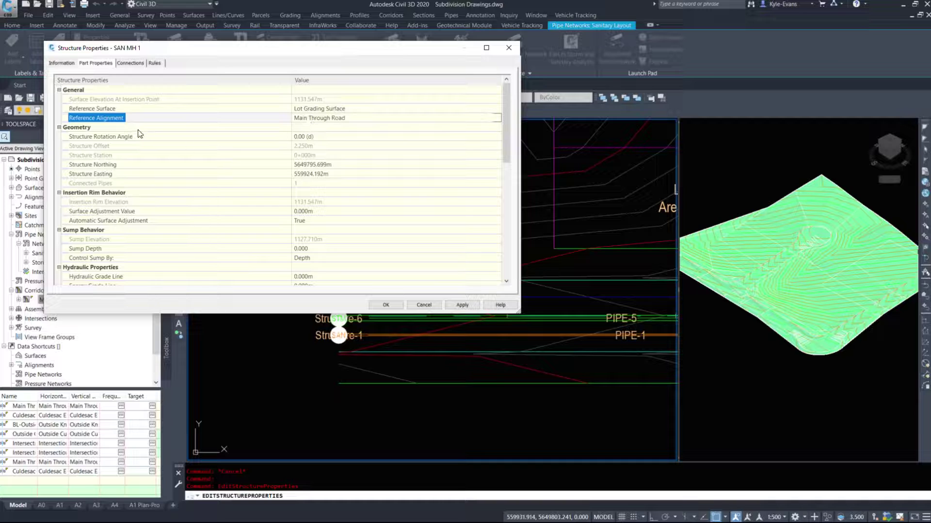
Examine the manhole's rotation, northing and easting, and compare its insertion rim elevation and adjustment value with the surface elevation.
left_click(328, 138)
left_click(130, 163)
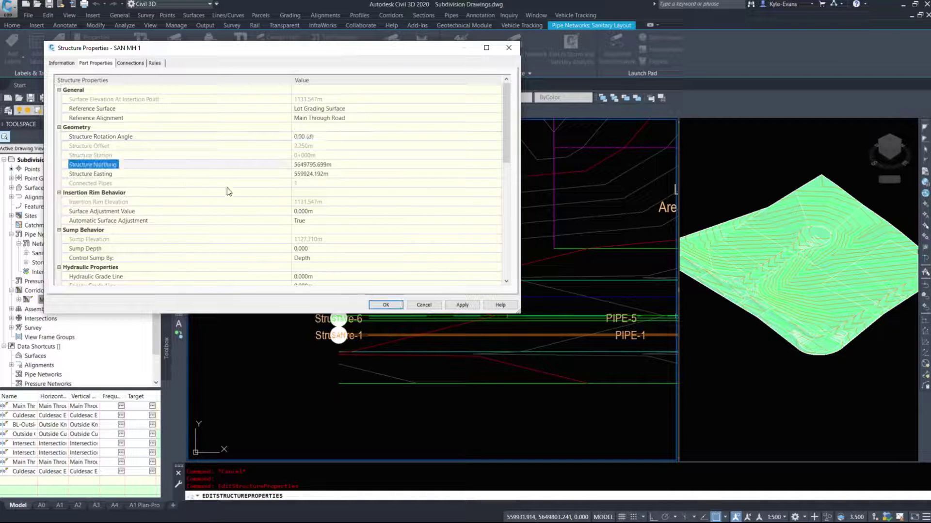
left_click(312, 174)
scroll(363, 183, "down", 3)
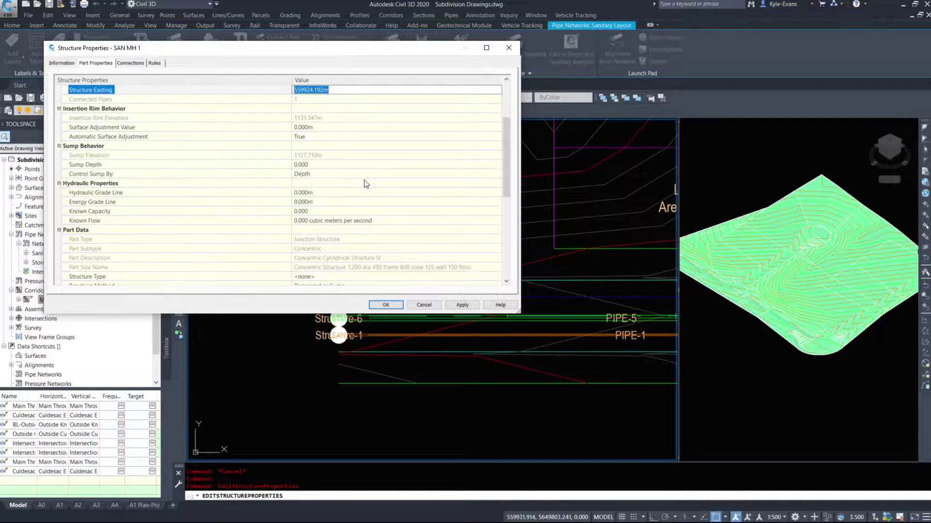
left_click(198, 118)
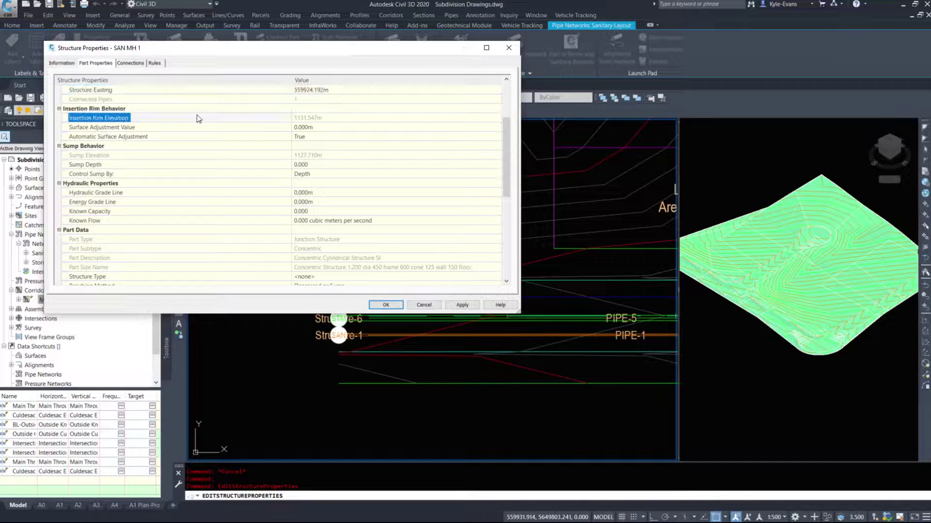
scroll(319, 117, "up", 3)
left_click(320, 101)
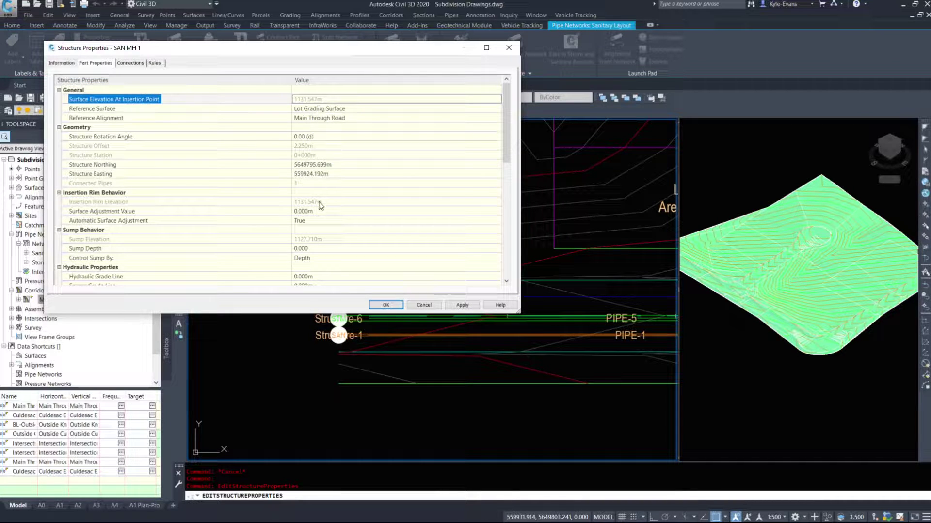
left_click(175, 212)
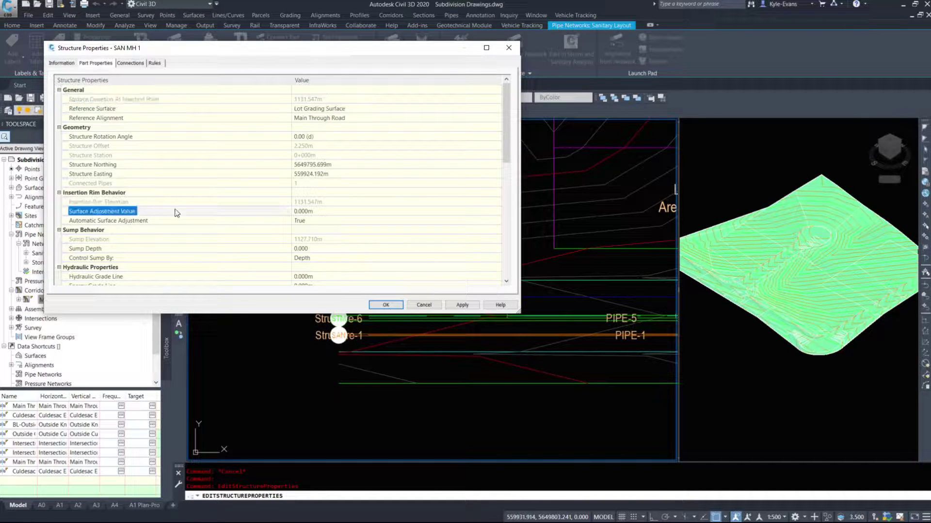
left_click(318, 211)
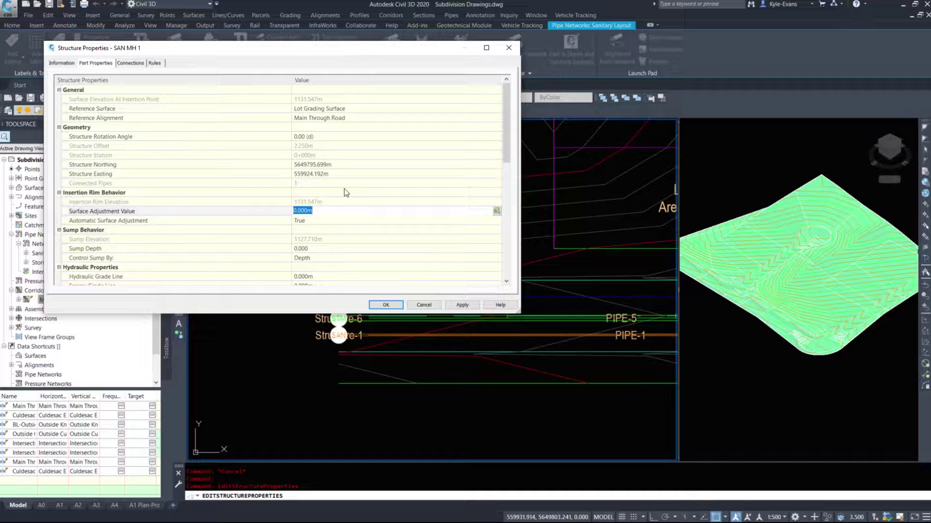
Examine the manhole's sump behavior and hydraulic properties, including sump depth and hydraulic grade line.
scroll(344, 190, "down", 4)
left_click(97, 128)
left_click(101, 136)
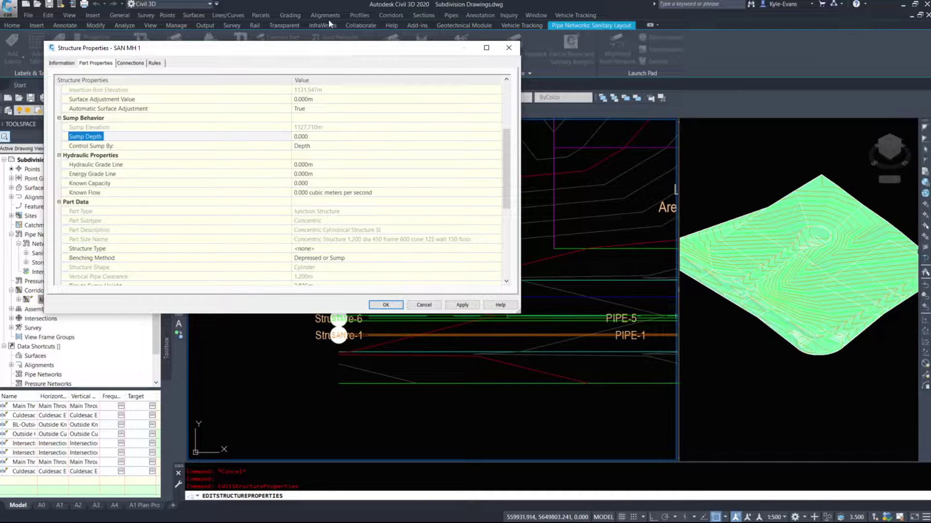
left_click(211, 202)
left_click(358, 202)
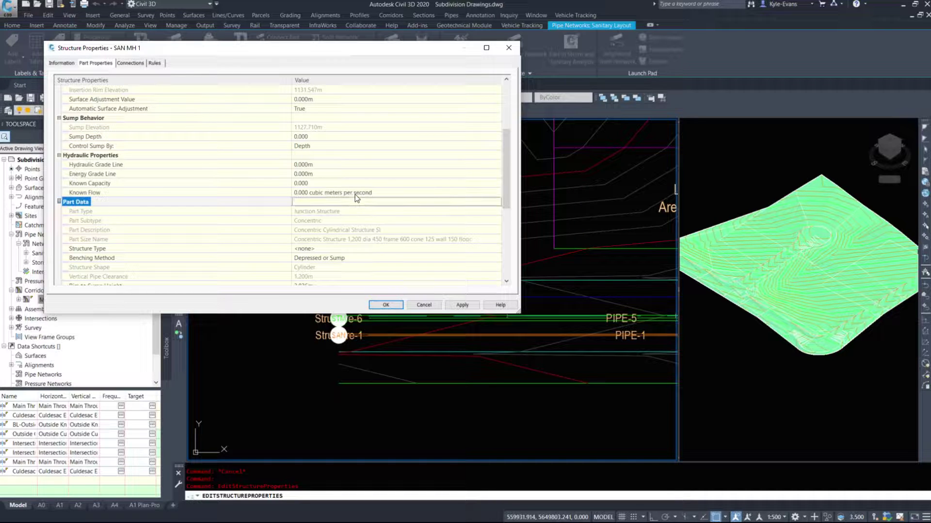
key("Up")
key("Up")
key("Up")
key("Up")
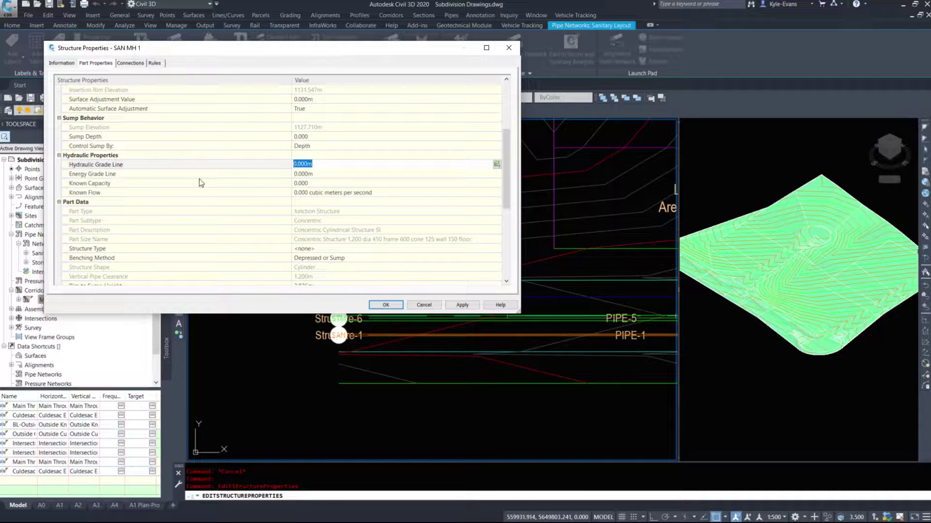
Examine the manhole's part data, including structure type, rim to sump height and wall thickness.
scroll(310, 218, "down", 3)
scroll(329, 206, "down", 3)
scroll(342, 155, "up", 3)
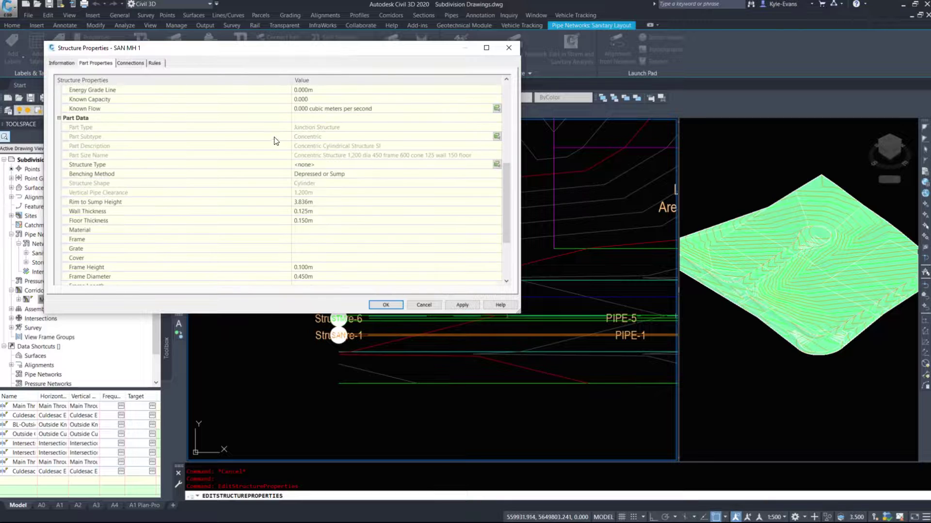
scroll(233, 130, "up", 2)
scroll(218, 138, "down", 3)
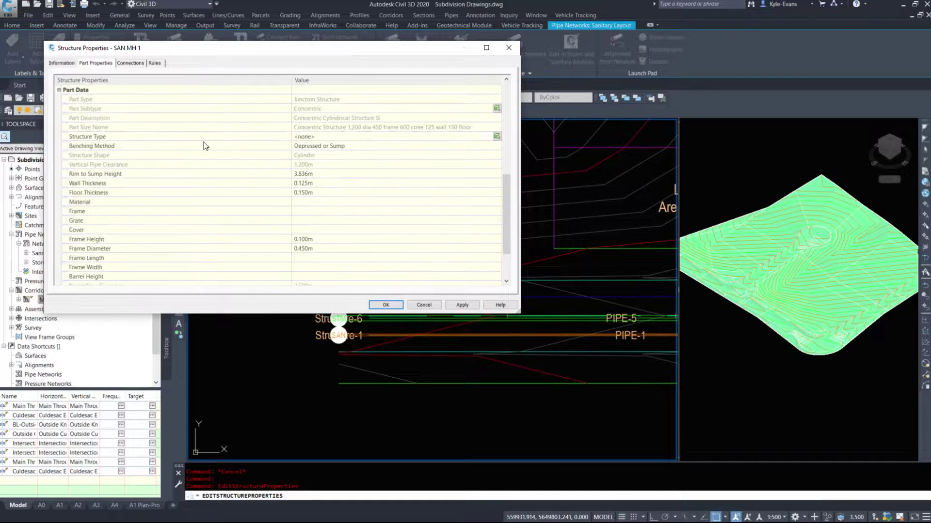
left_click(91, 136)
left_click(95, 174)
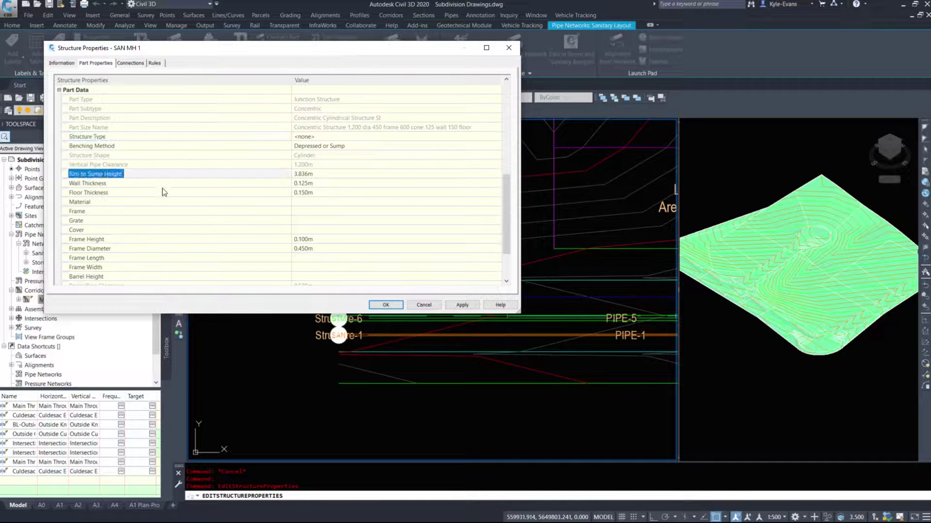
left_click(328, 173)
left_click(152, 174)
left_click(328, 174)
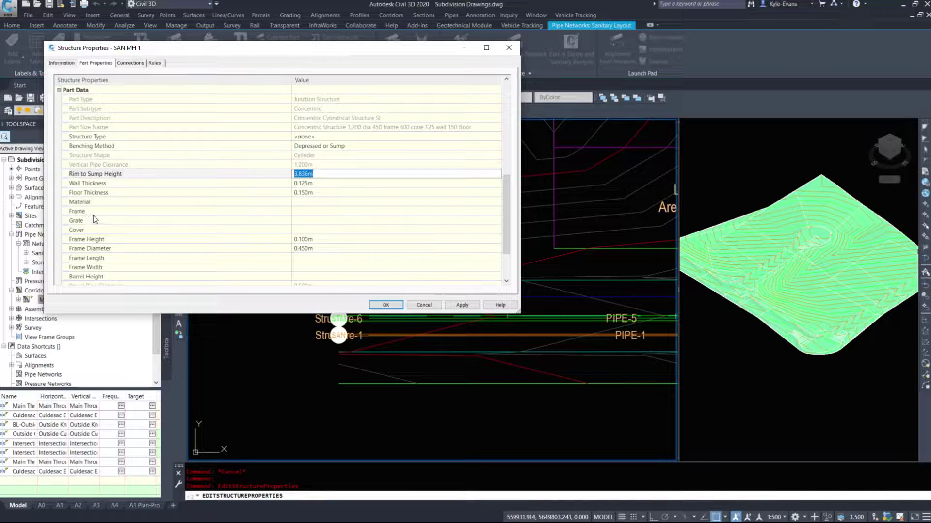
left_click(104, 183)
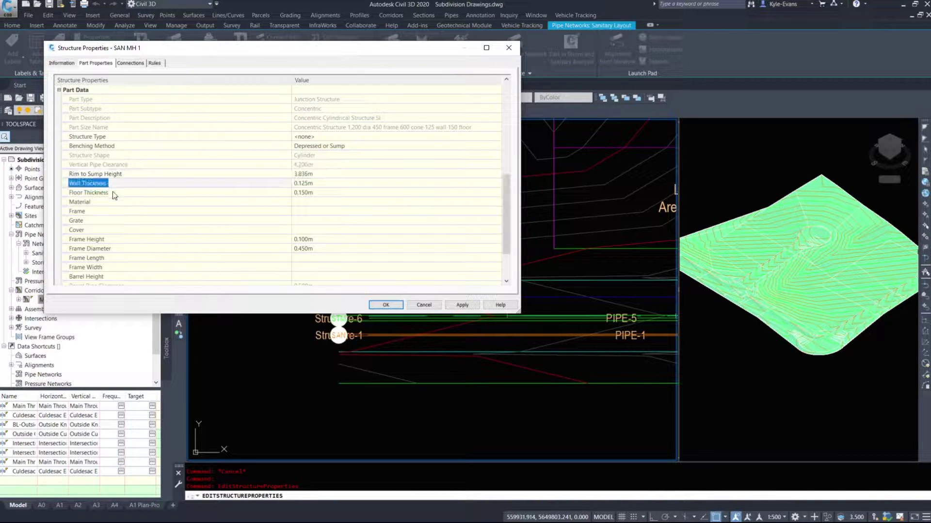
scroll(315, 194, "up", 4)
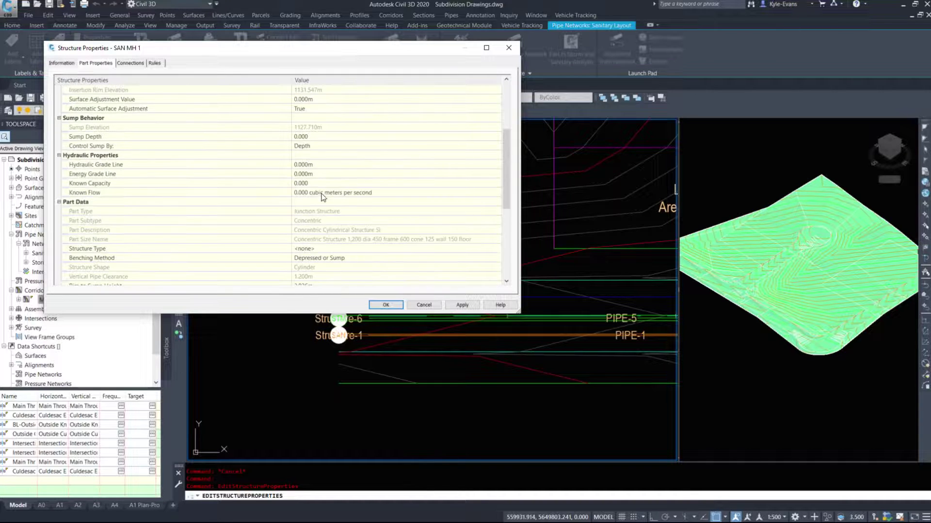
Set the invert elevation of Pipe-1 at manhole SAN MH 1 to 1126.547 m and accept the structure's properties.
left_click(130, 63)
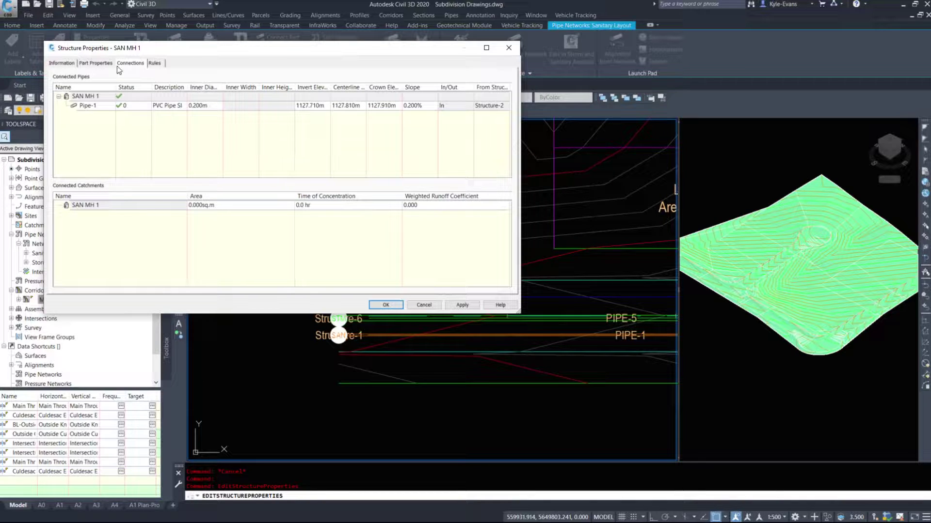
left_click(96, 63)
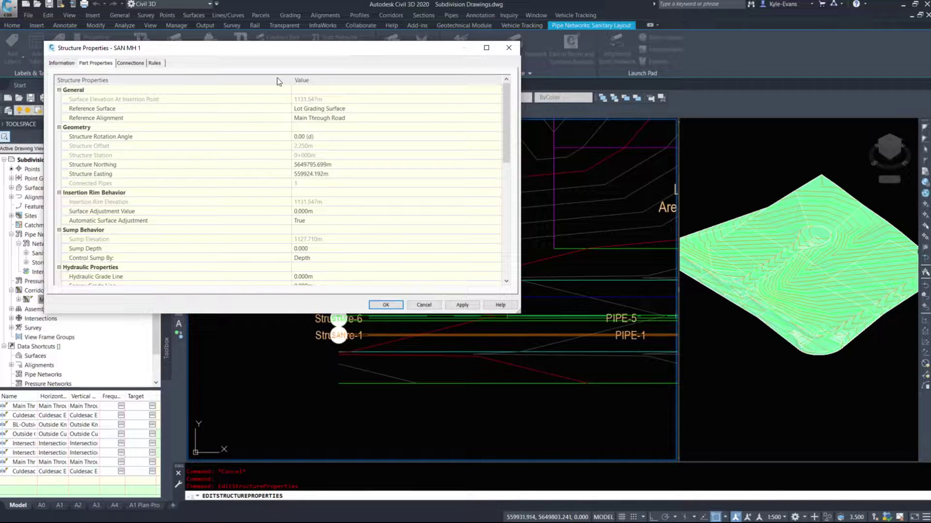
left_click(130, 63)
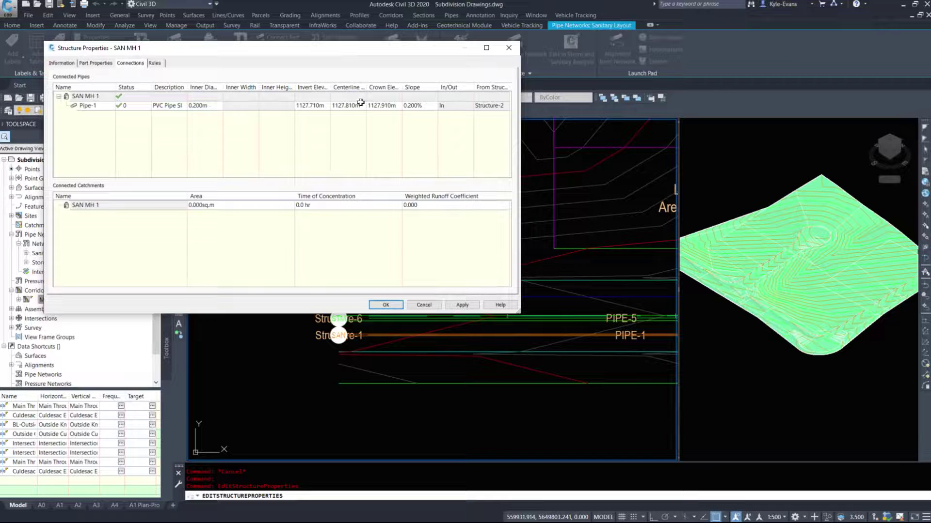
left_click(319, 105)
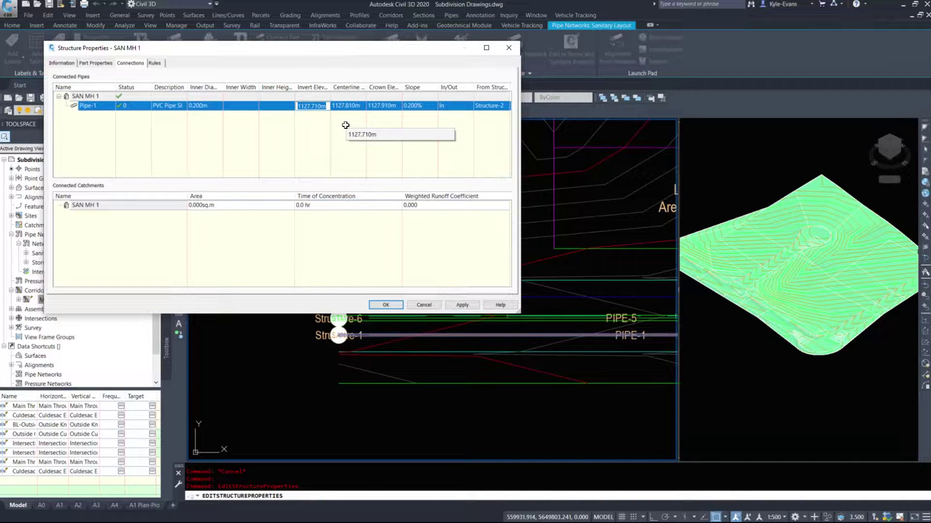
type("1131.547")
key("Left")
key("Left")
key("BackSpace")
key("BackSpace")
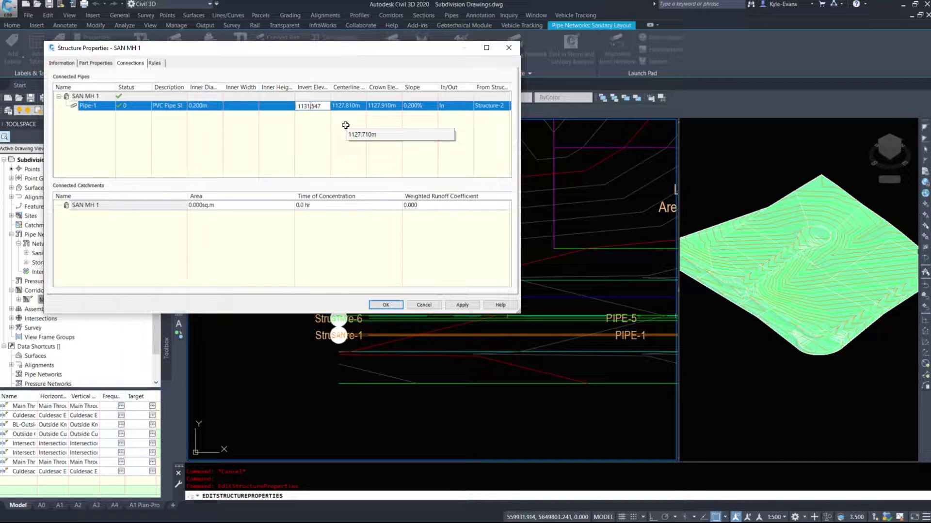
type("26")
key("Return")
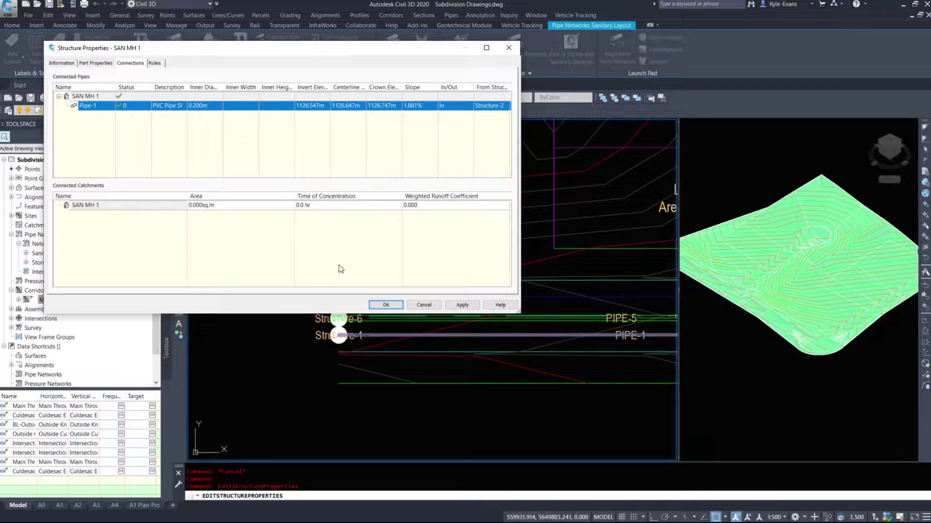
left_click(386, 306)
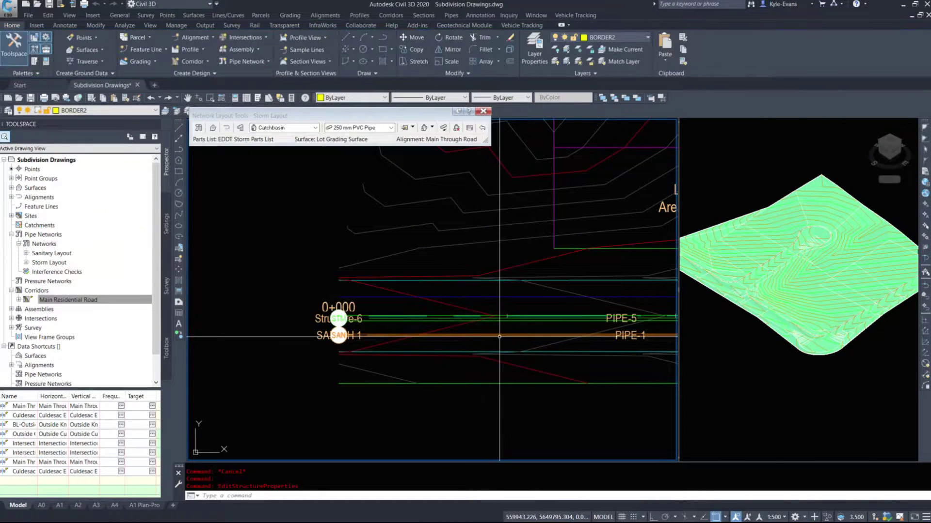
Rename the sanitary pipe Pipe-1 leading from SAN MH 1 as SAN PIPE 1 in its pipe properties.
left_click(465, 335)
right_click(472, 267)
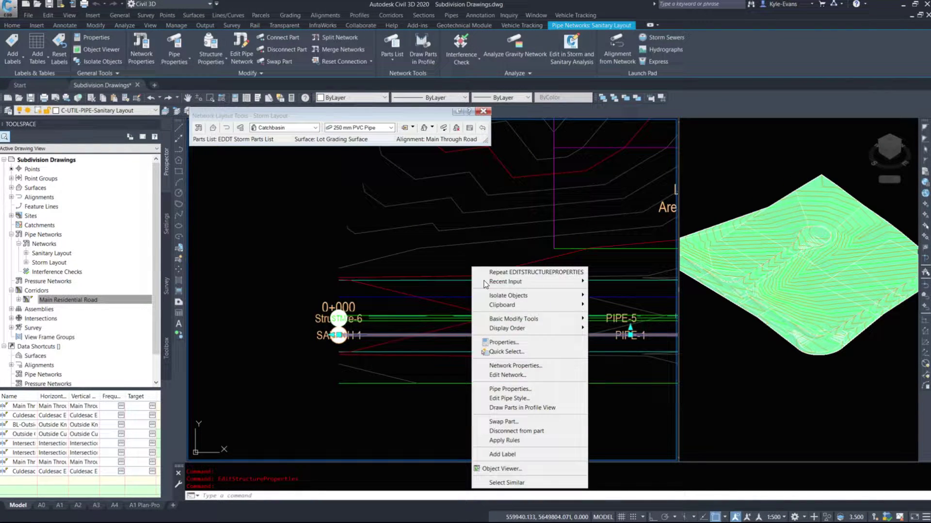
left_click(525, 390)
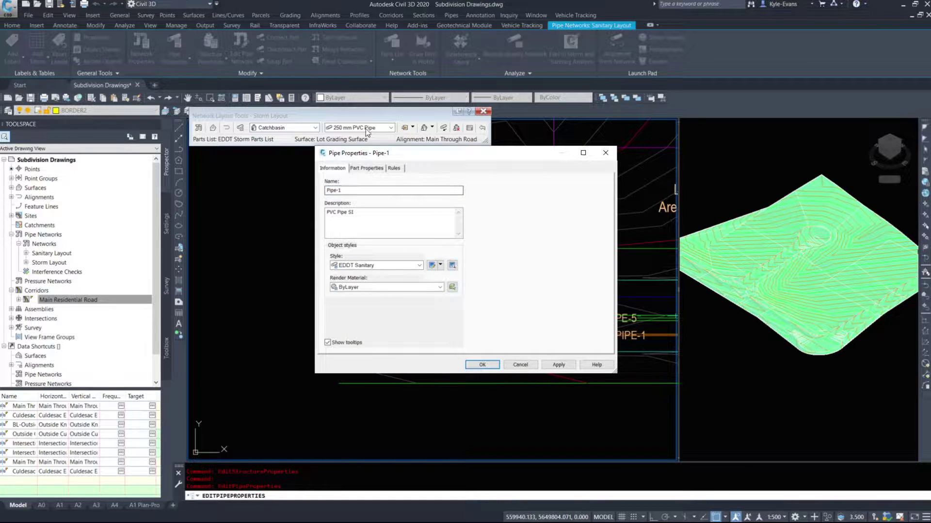
double_click(335, 190)
type("SAN Pipe")
key("BackSpace")
type("OIP")
type("E 1")
Review SAN PIPE 1's start and end invert elevations and set its Hold Start pipe slope to 0.8%.
left_click(366, 168)
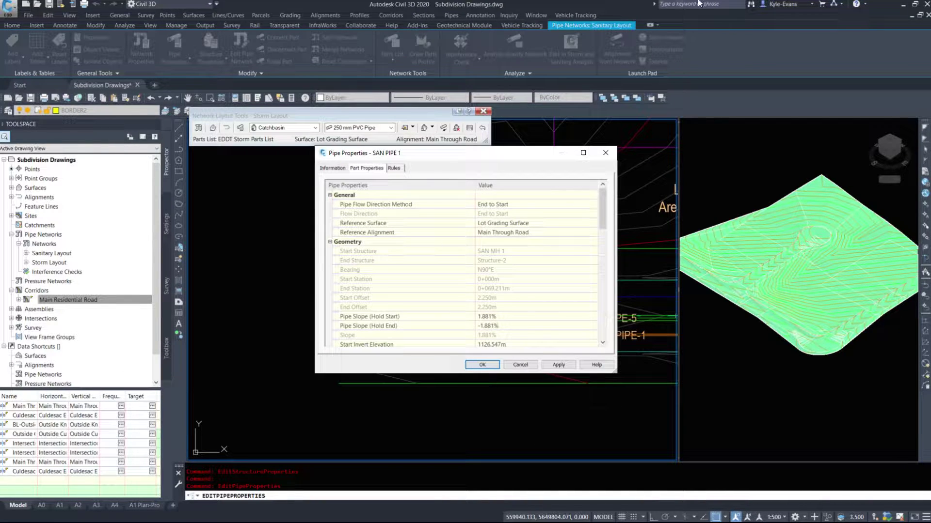
scroll(538, 224, "down", 1)
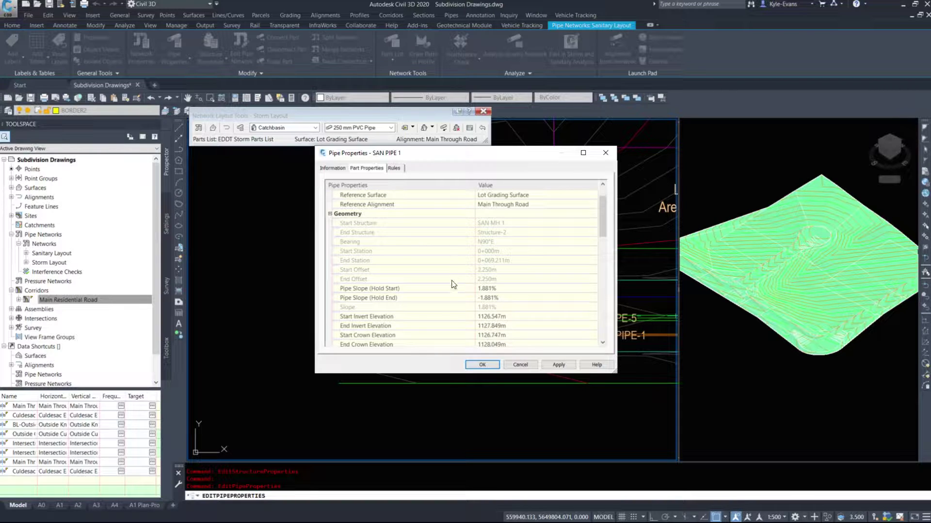
left_click(363, 317)
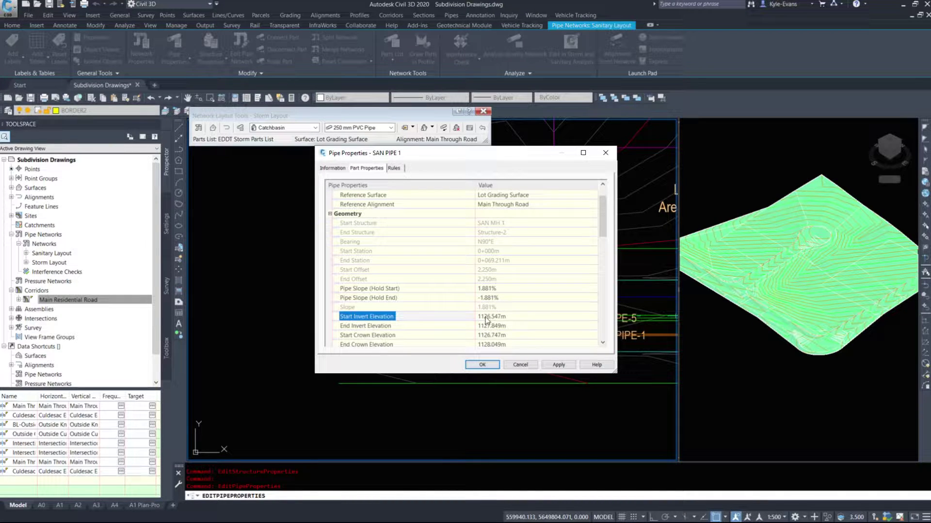
left_click(501, 318)
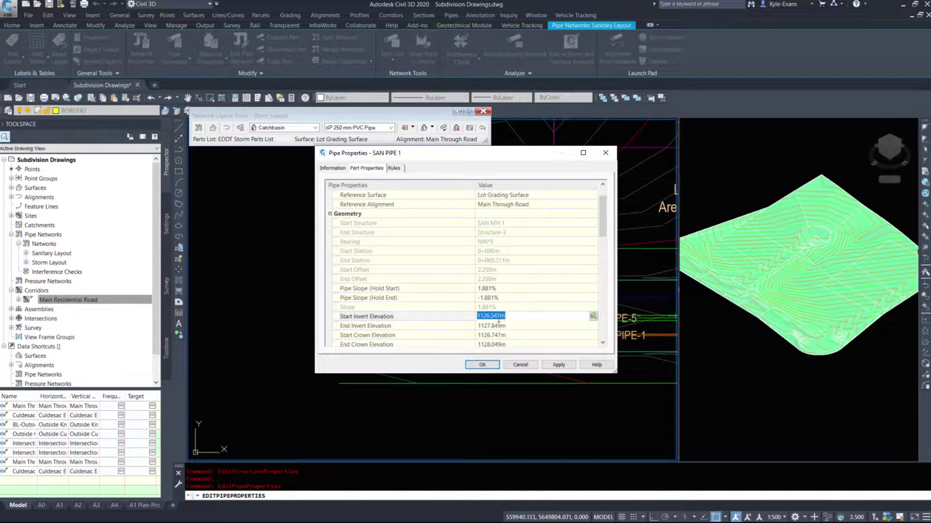
left_click(377, 326)
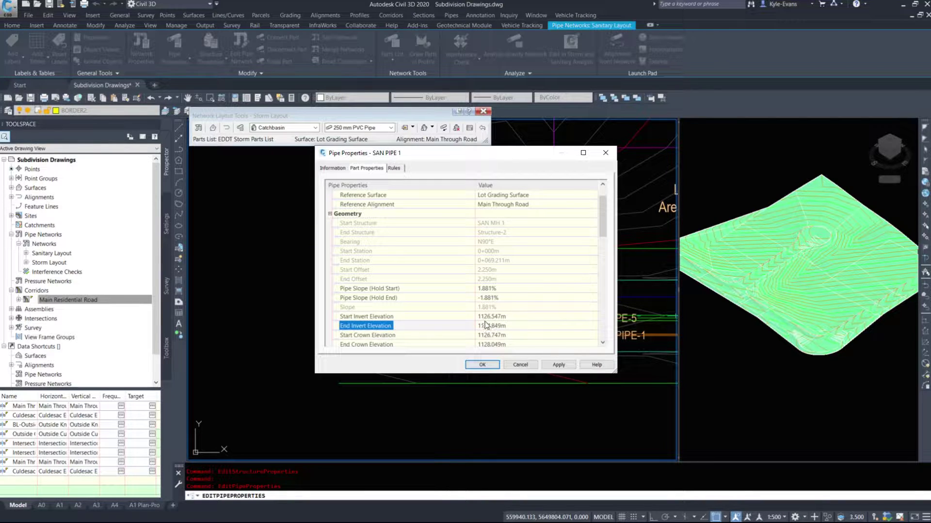
left_click(358, 290)
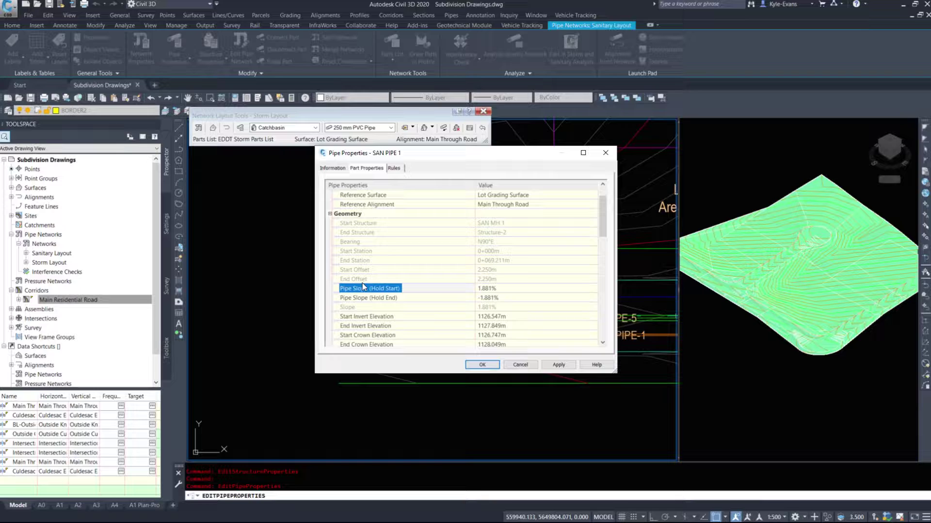
left_click(485, 288)
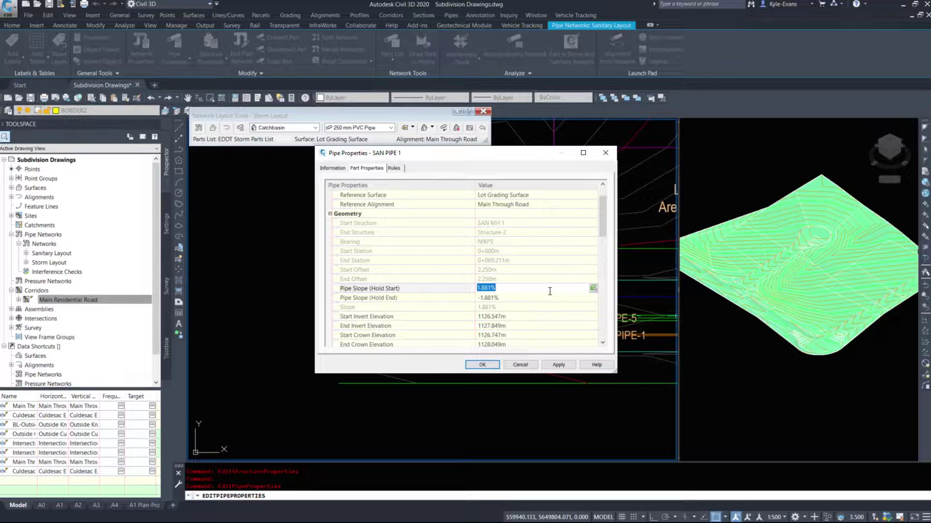
type(".8")
left_click(403, 297)
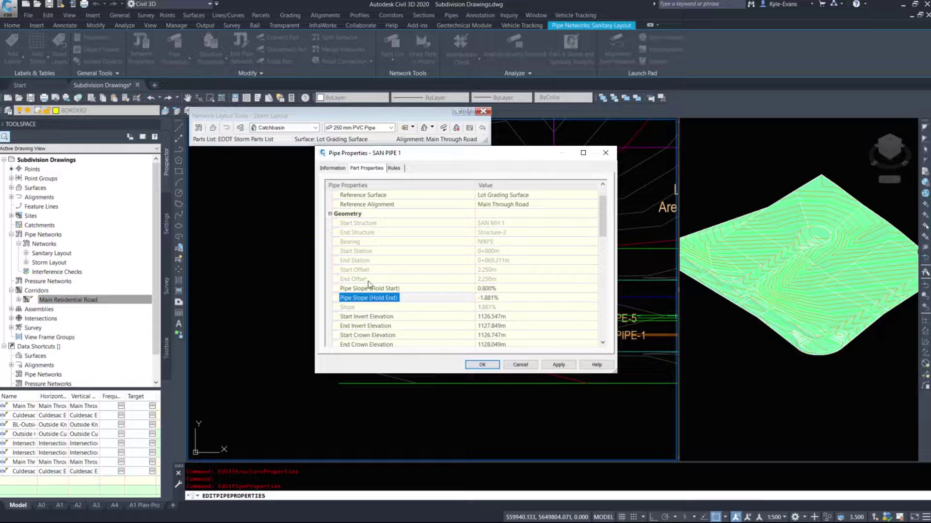
Compare the pipe's Hold Start and Hold End slope settings with its start invert elevation.
key("Up")
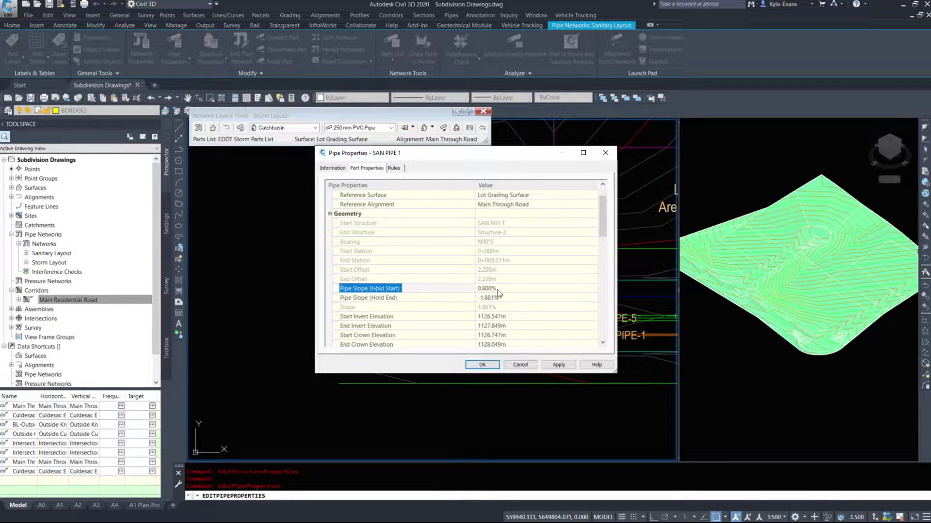
left_click(356, 320)
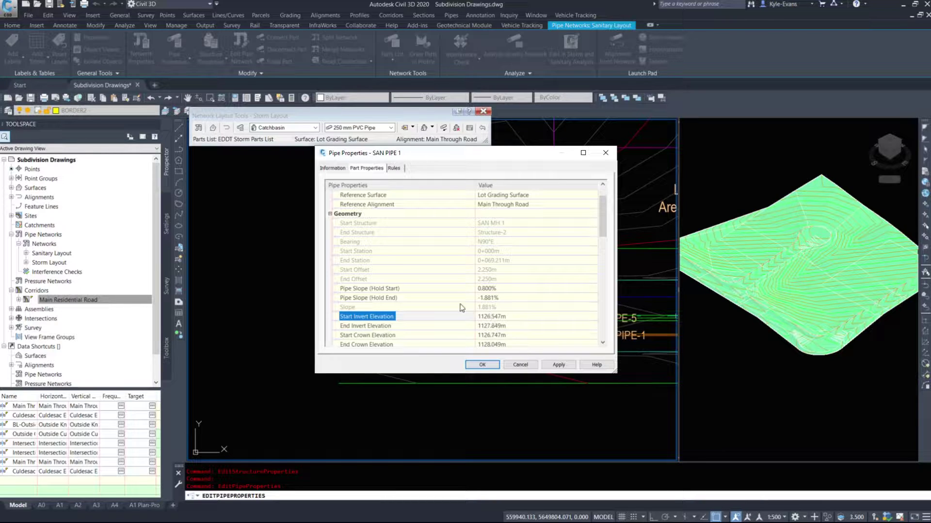
left_click(361, 290)
left_click(361, 281)
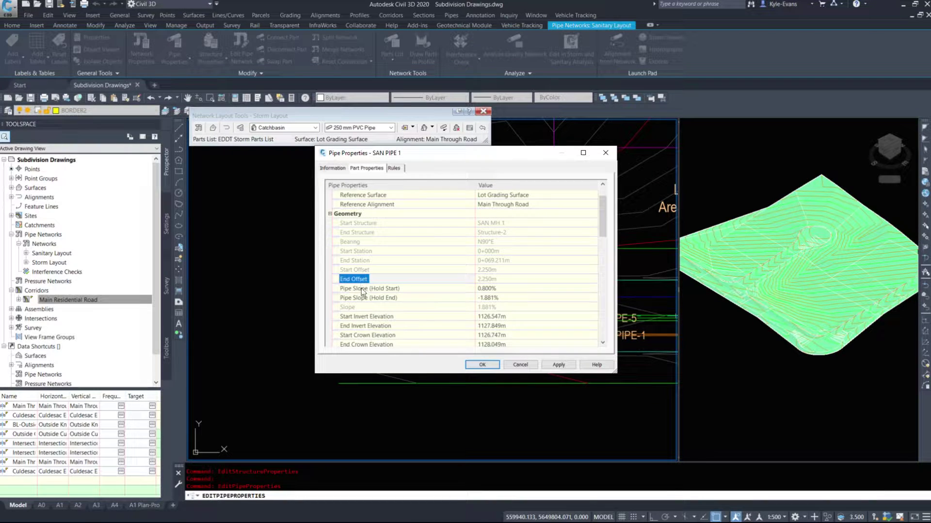
left_click(361, 290)
left_click(380, 299)
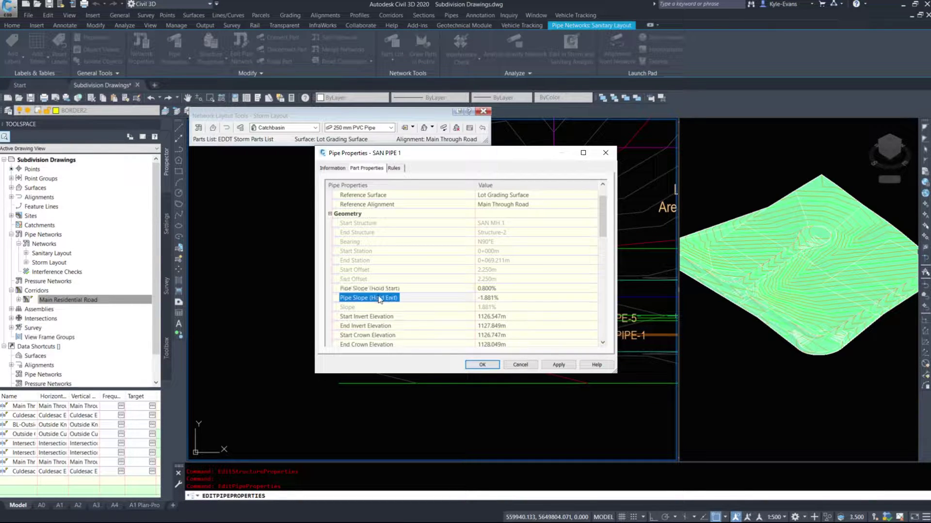
left_click(382, 289)
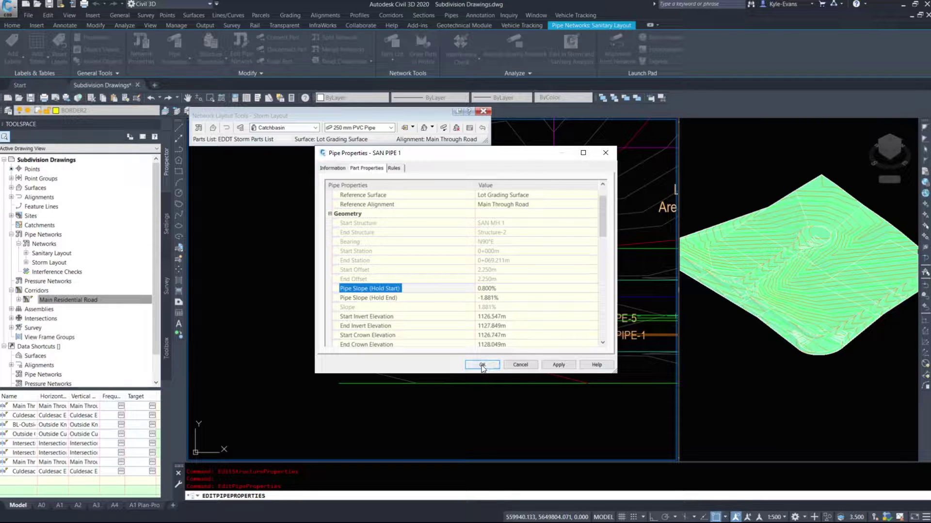
Apply the slope change to SAN PIPE 1, check its end invert elevation and accept the pipe properties.
left_click(558, 366)
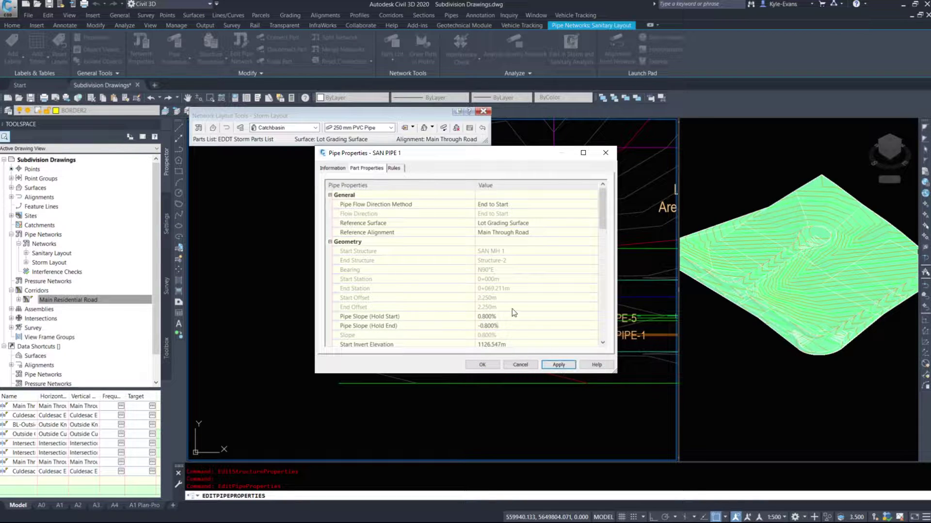
scroll(512, 309, "down", 3)
left_click(378, 271)
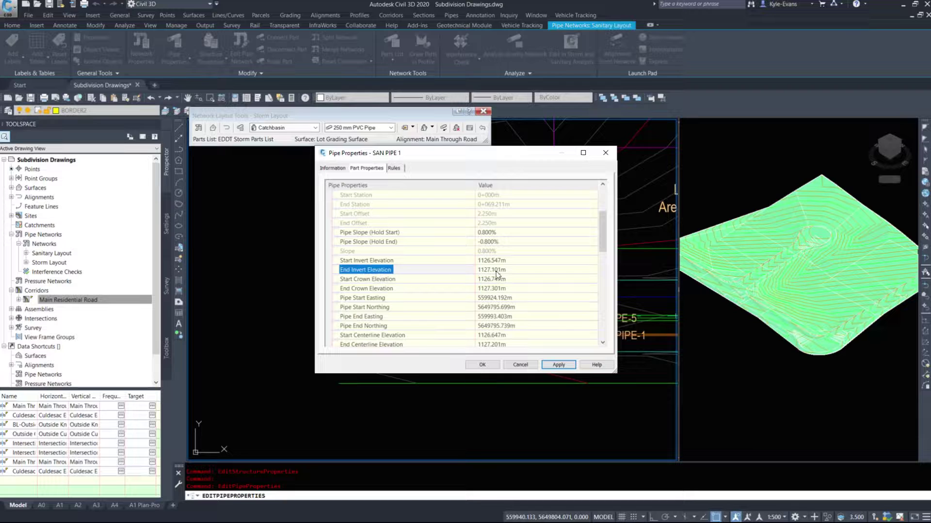
left_click(483, 366)
Open the properties of sanitary manhole Structure-2, then shrink and move the dialog clear of the manhole in the drawing.
scroll(391, 271, "up", 5)
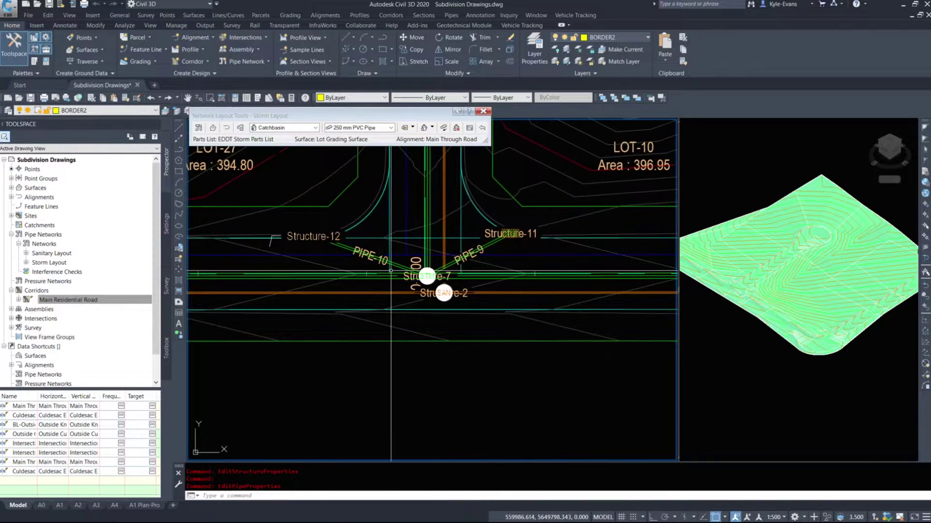
scroll(433, 287, "up", 4)
left_click(459, 300)
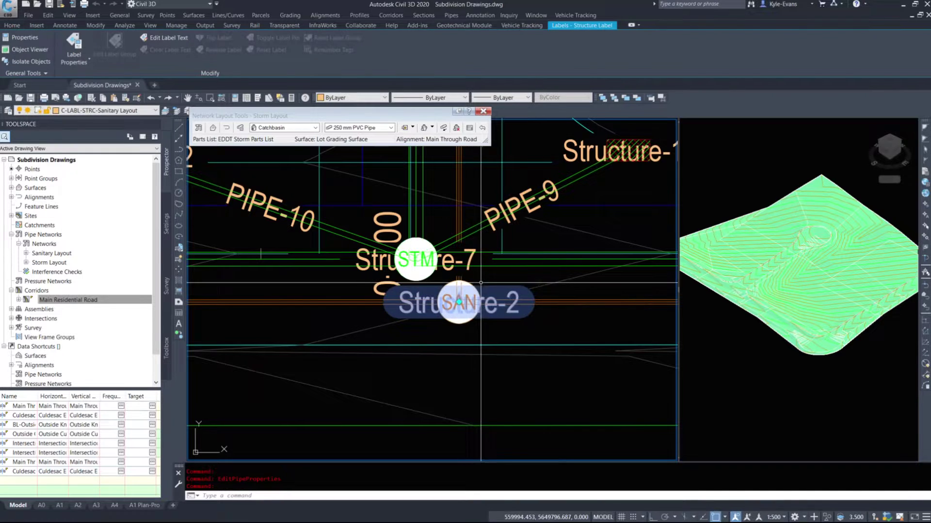
key("Escape")
left_click(459, 301)
right_click(460, 301)
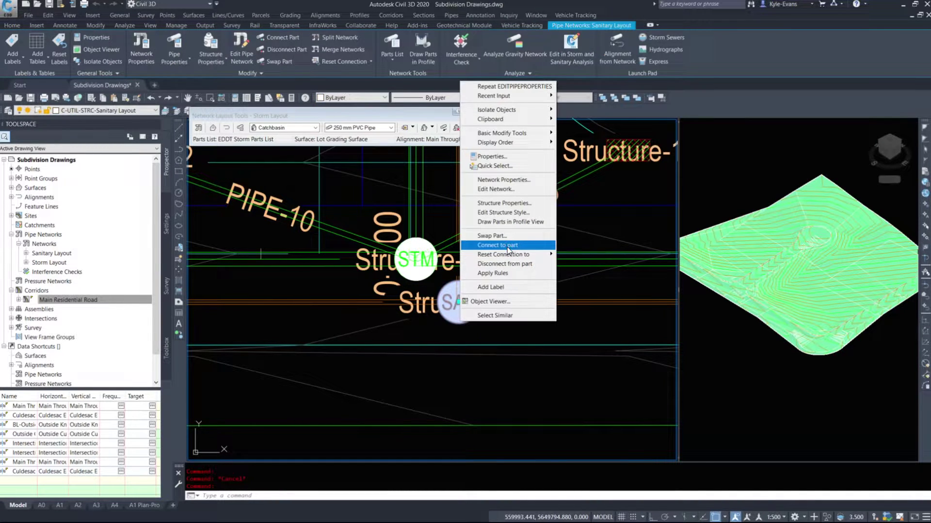
left_click(503, 203)
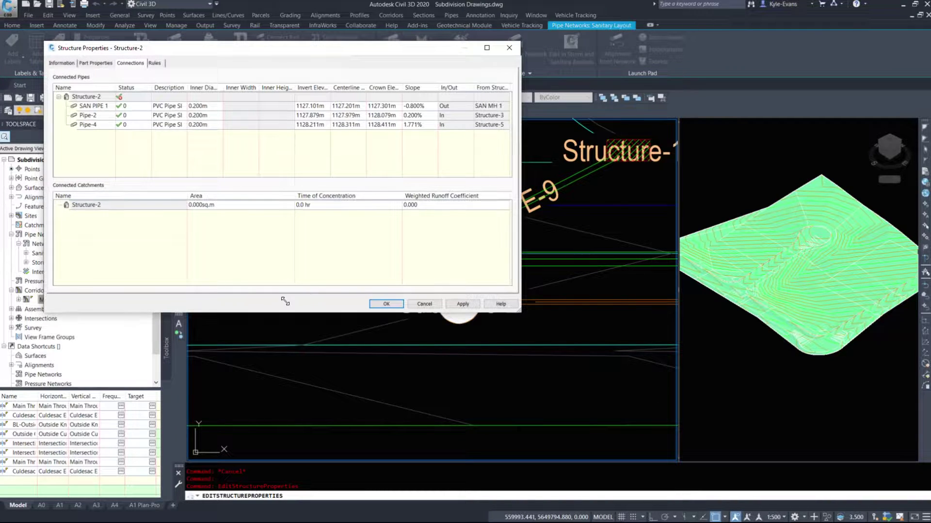
left_click_drag(285, 301, 495, 266)
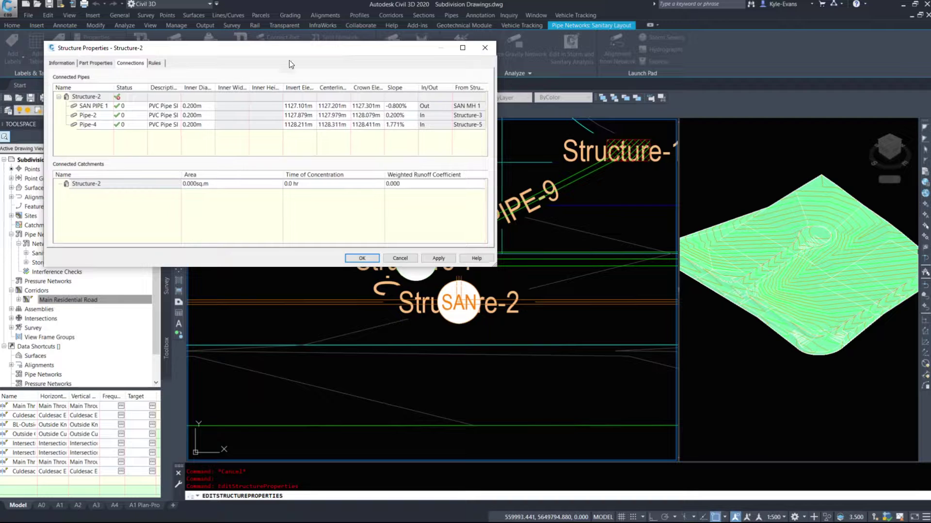
left_click_drag(290, 48, 567, 23)
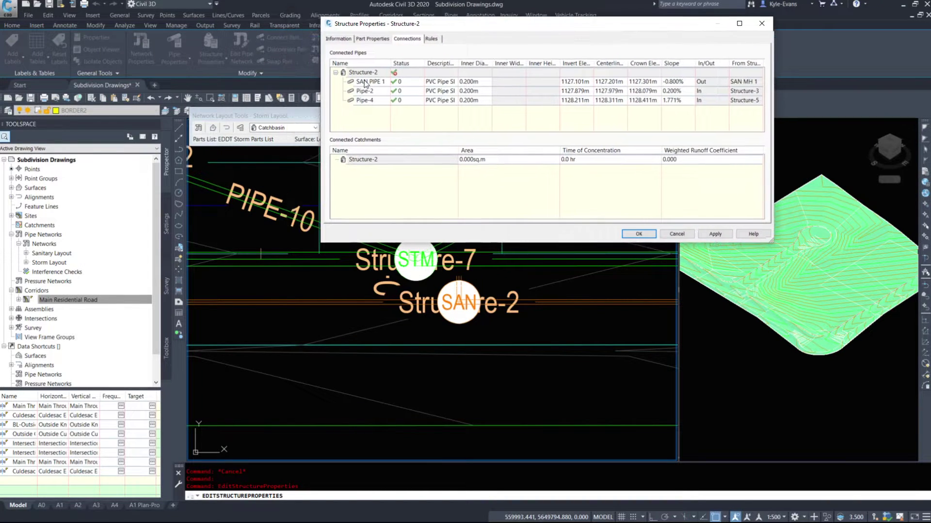
Identify SAN PIPE 1, Pipe-2 and Pipe-4 in the drawing by highlighting each from Structure-2's connections.
left_click(366, 84)
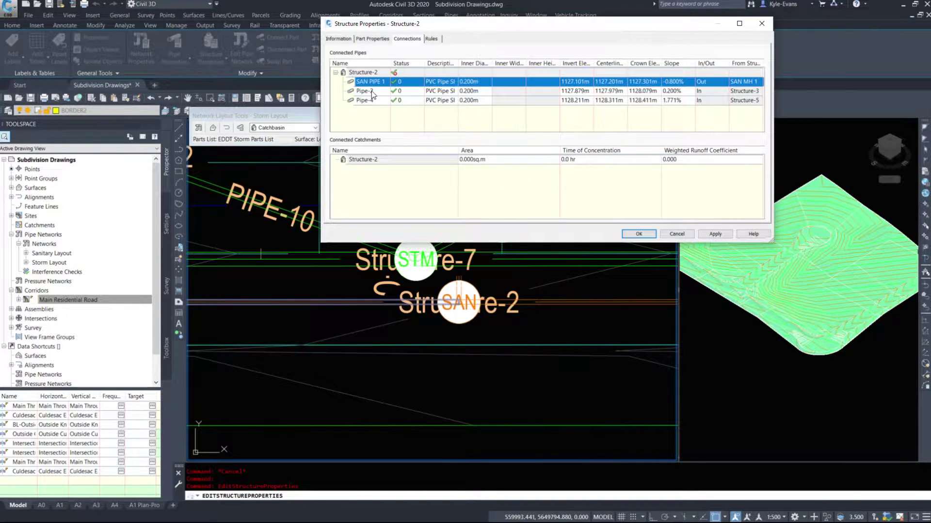
left_click(368, 91)
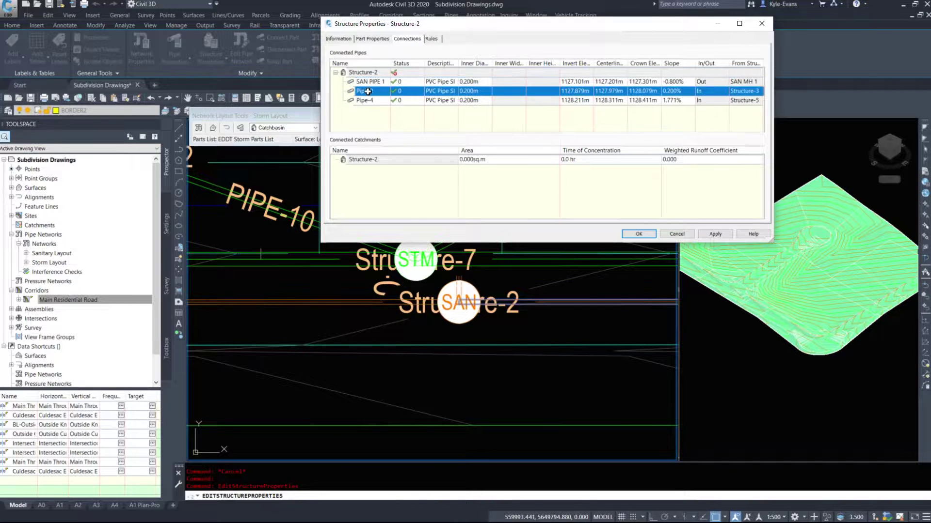
left_click(368, 100)
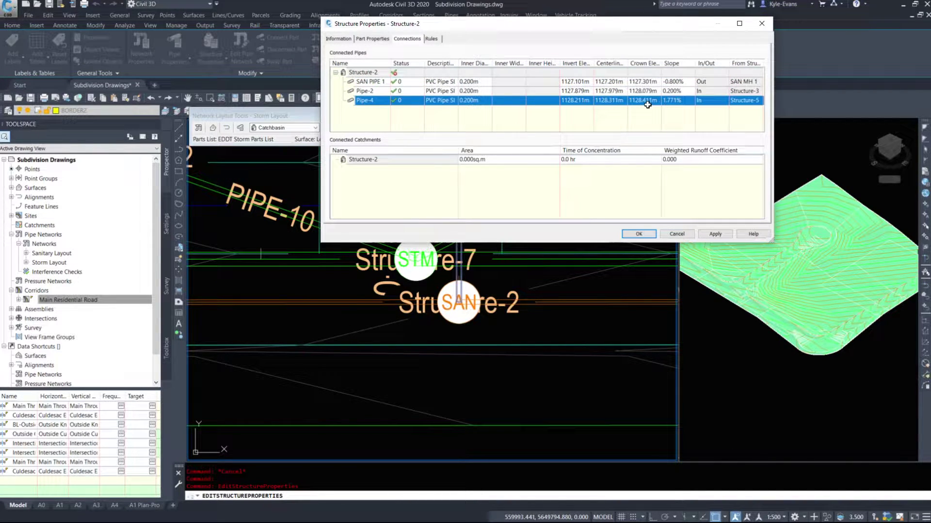
Copy SAN PIPE 1's invert elevation of 1127.101 m to Pipe-2 and Pipe-4 at Structure-2.
left_click(390, 83)
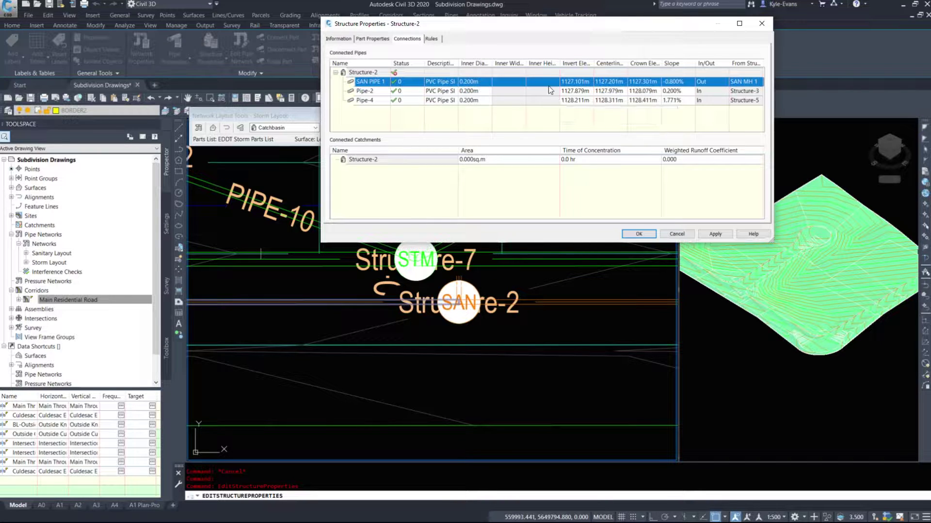
left_click(573, 81)
key("ctrl+c")
left_click(575, 91)
key("ctrl+v")
left_click(575, 101)
key("ctrl+v")
left_click(609, 101)
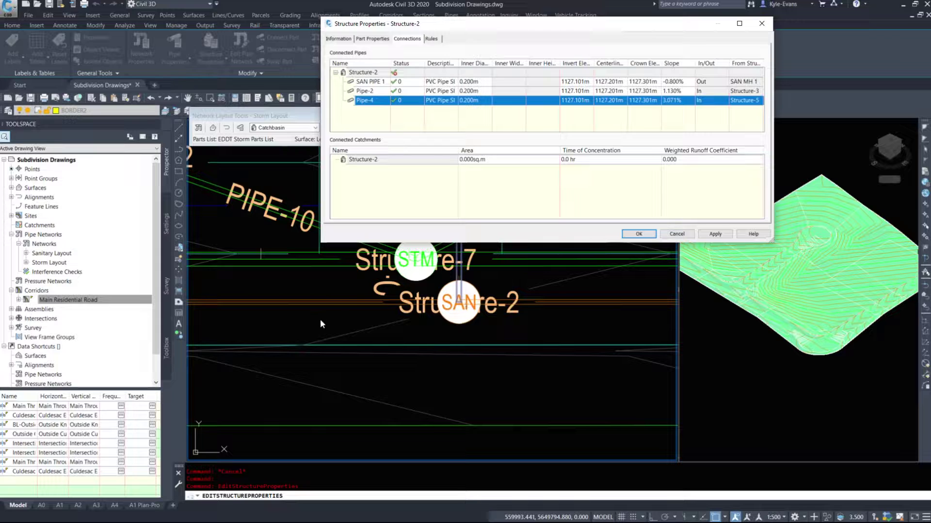
Set Pipe-2's invert elevation at Structure-2 to 1127.131 m.
left_click(365, 91)
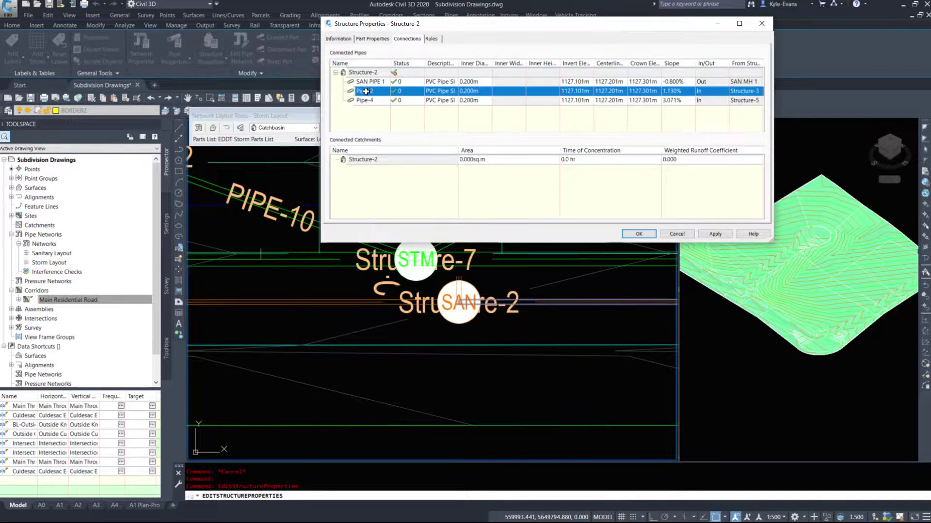
left_click(580, 91)
type("3")
key("Return")
left_click(530, 101)
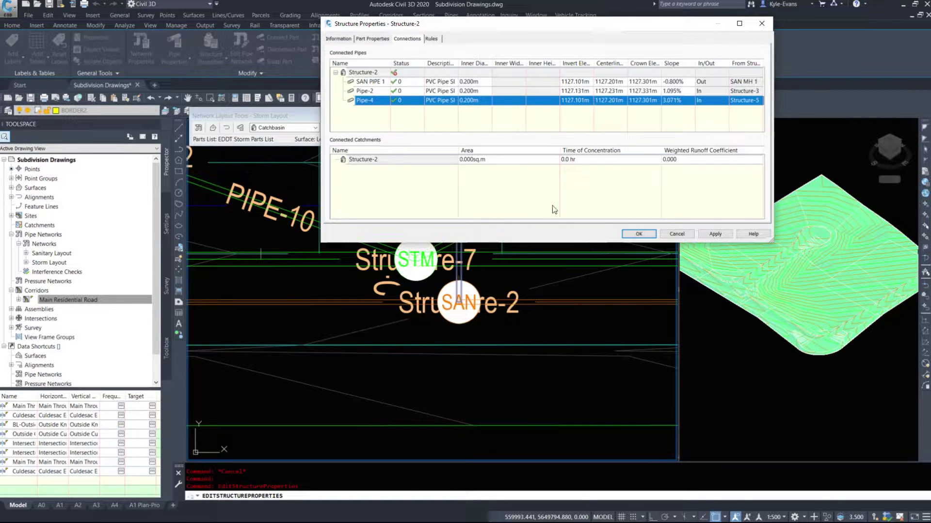
Set Pipe-4's invert elevation at Structure-2 to 1127.161 m.
left_click(366, 94)
left_click(366, 102)
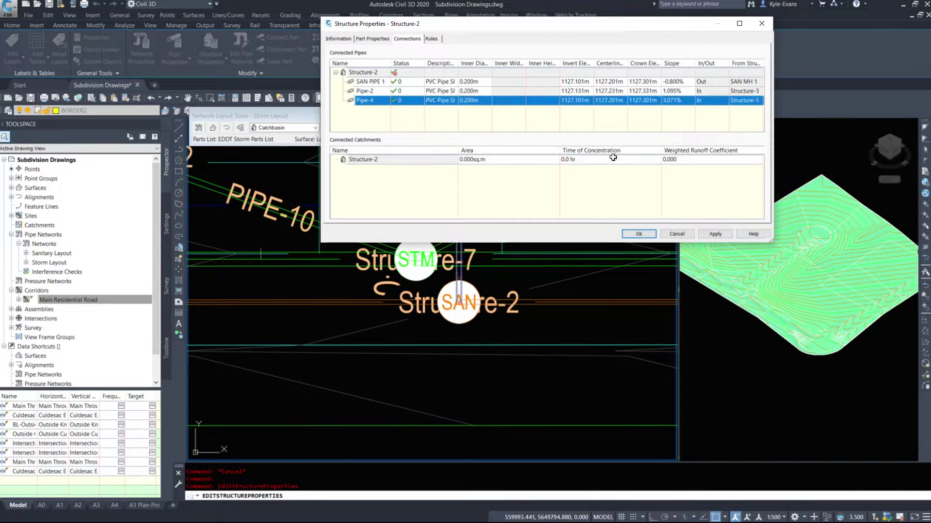
left_click(582, 102)
left_click(583, 103)
left_click(586, 124)
left_click(581, 101)
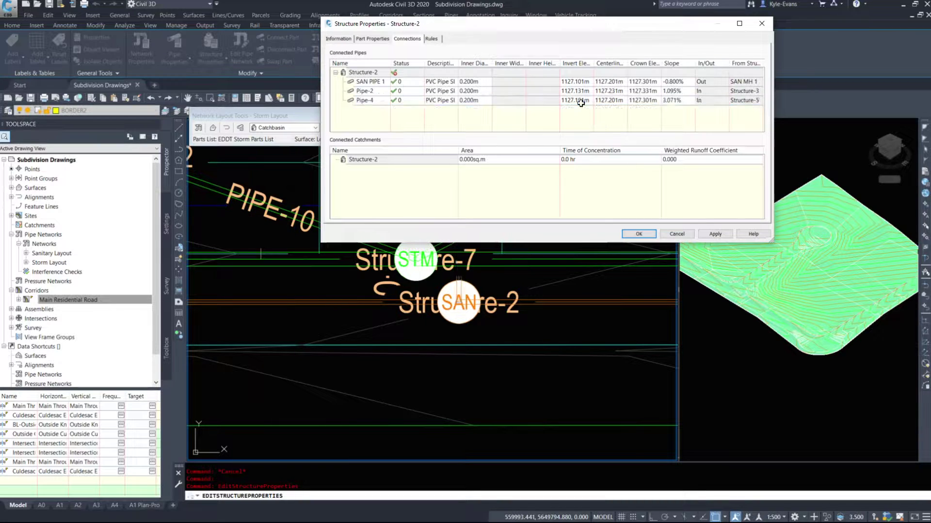
type("6")
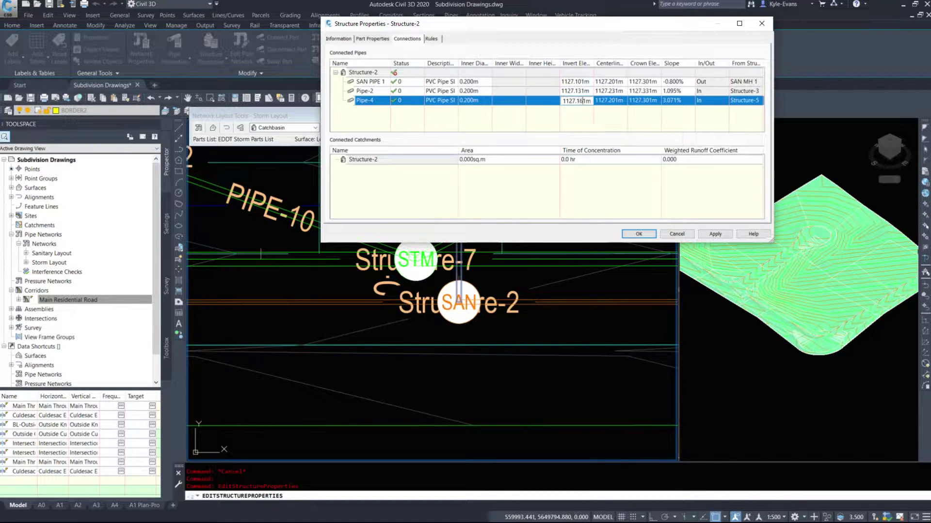
left_click(590, 128)
Highlight Pipe-2 and Pipe-4 in turn to compare their inverts and slopes, and accept Structure-2's properties.
left_click(522, 93)
left_click(520, 99)
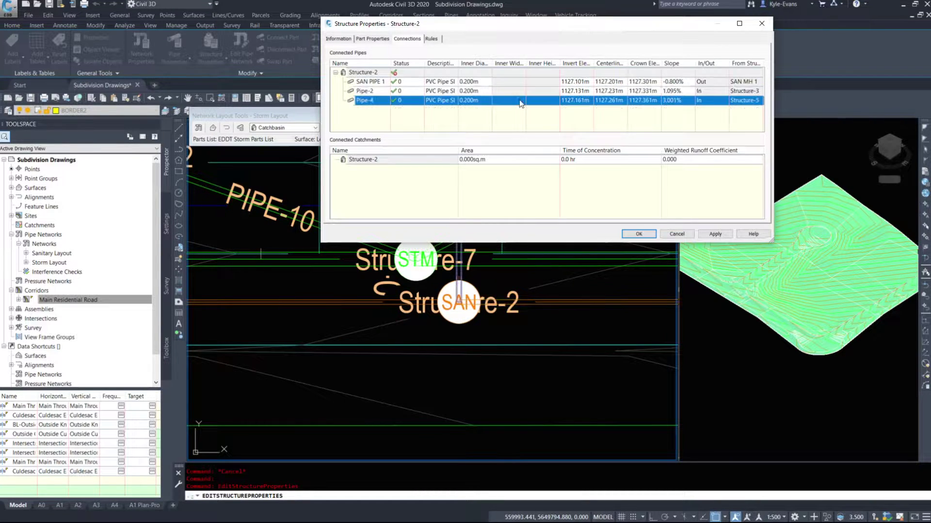
left_click(520, 93)
left_click(517, 99)
left_click(518, 93)
left_click(516, 100)
left_click(588, 92)
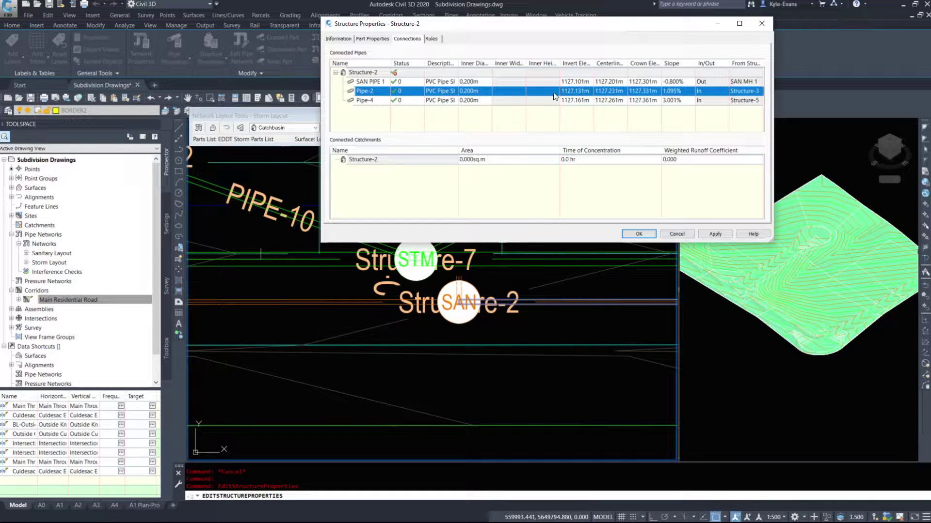
left_click(555, 99)
left_click(635, 234)
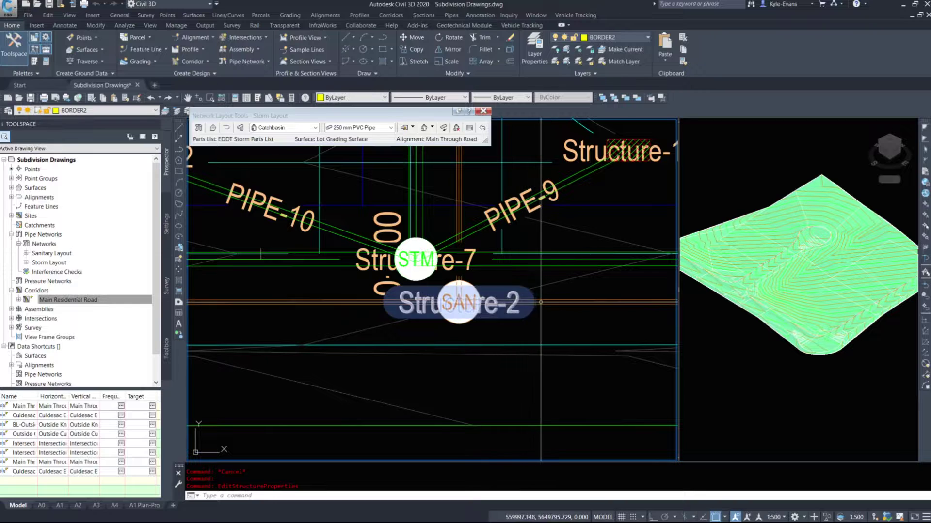
Set Pipe-2's slope to 0.800% while holding its start elevation, and accept the pipe properties.
left_click(522, 298)
right_click(542, 303)
left_click(594, 205)
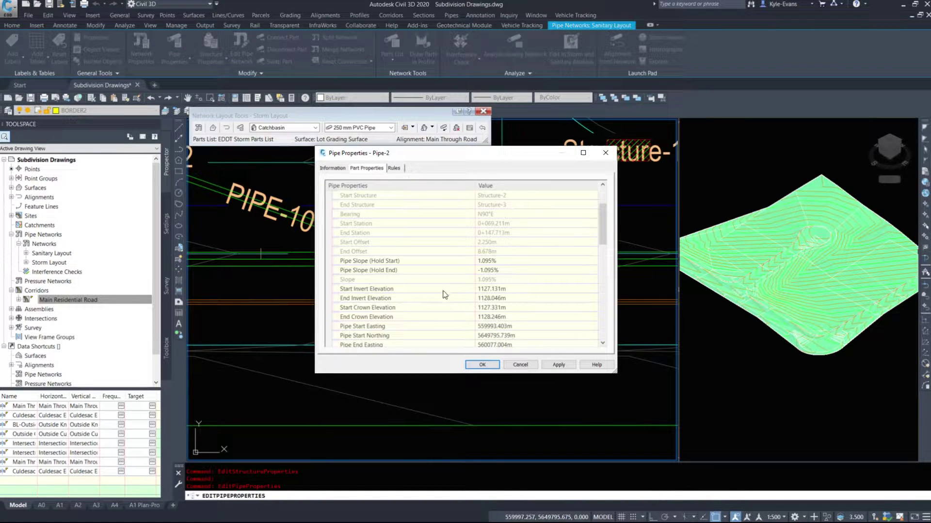
left_click(518, 289)
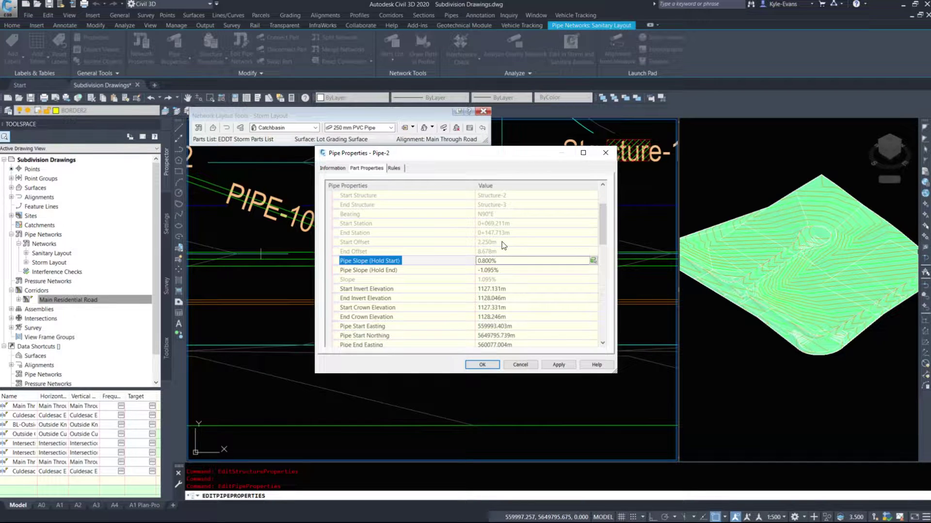
left_click(479, 364)
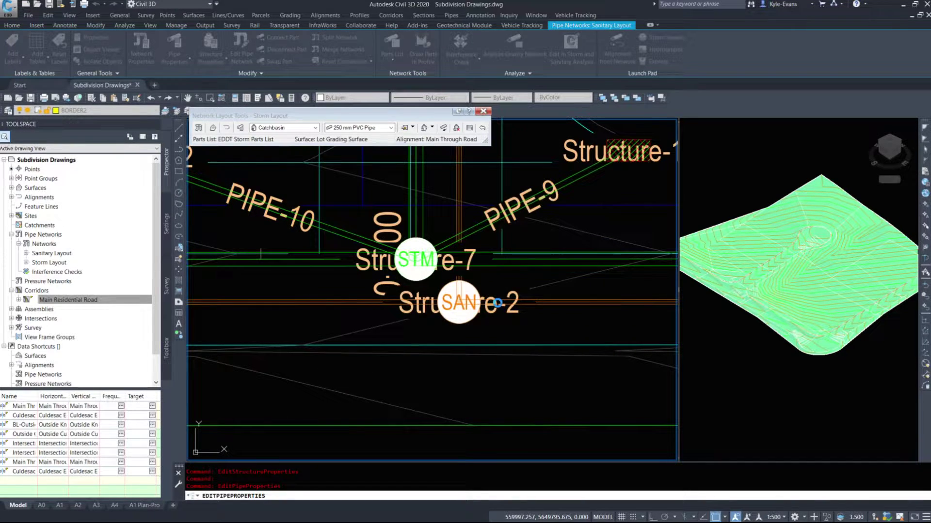
Open the pipe properties of Pipe-4, running north from Structure-2, and close the storm network layout tools.
left_click(462, 215)
right_click(489, 202)
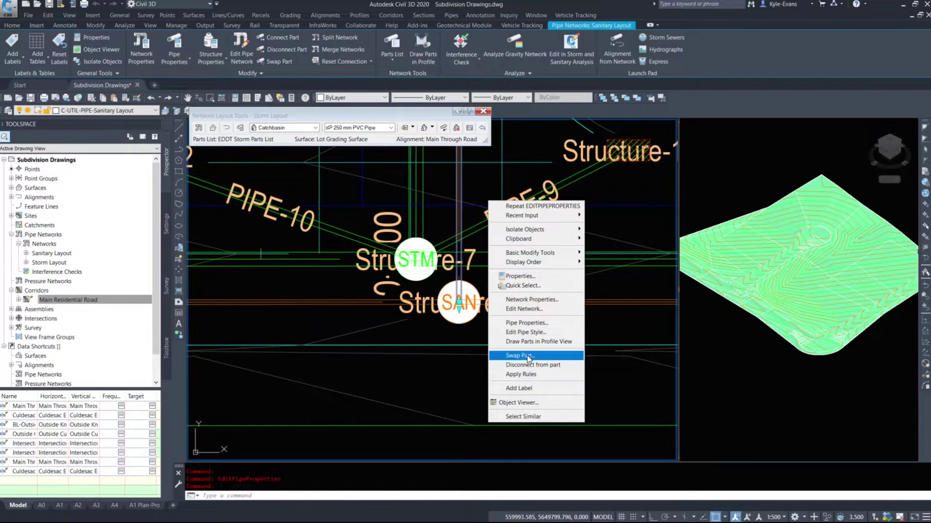
left_click(527, 323)
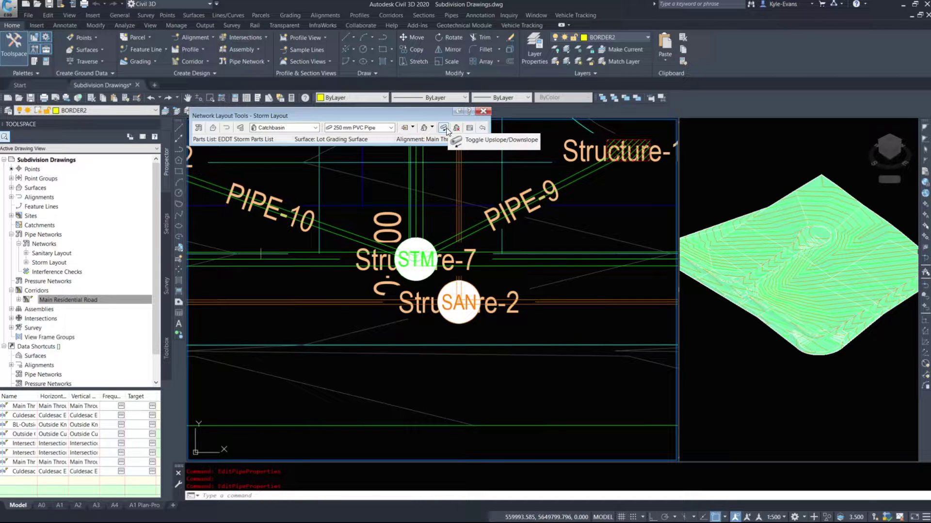
left_click(484, 112)
Set Pipe-3's invert elevation at sanitary manhole Structure-3 to 1127.860 m and accept the structure properties.
mouse_move(508, 288)
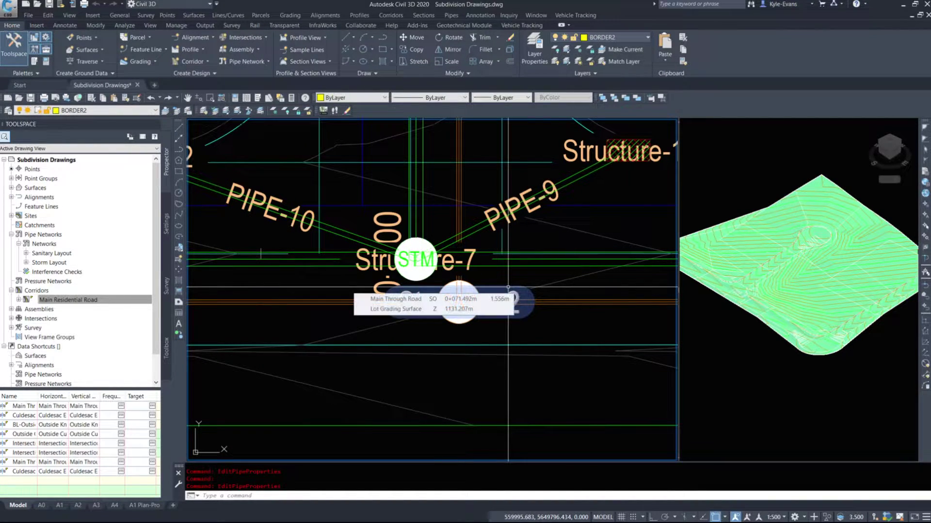
scroll(493, 324, "down", 6)
middle_click_drag(567, 311, 131, 272)
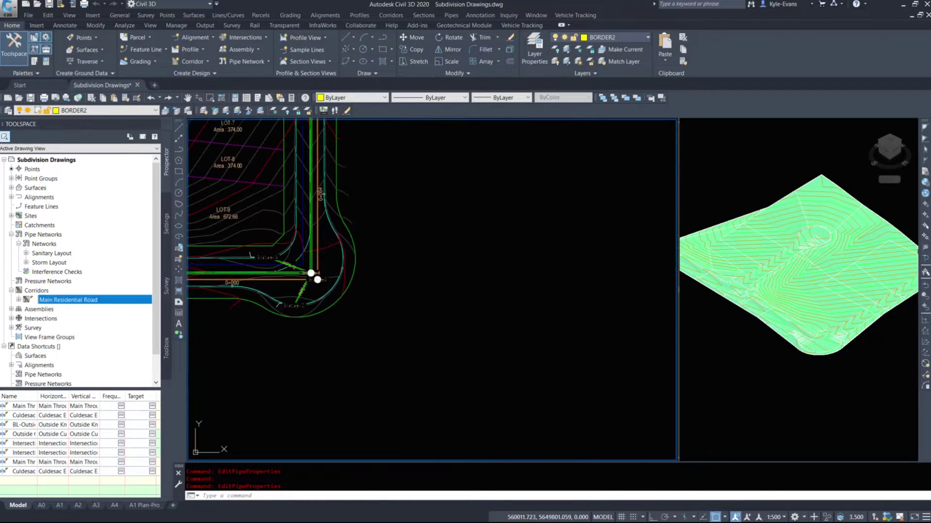
scroll(272, 269, "up", 4)
scroll(456, 265, "up", 2)
left_click(445, 301)
right_click(458, 309)
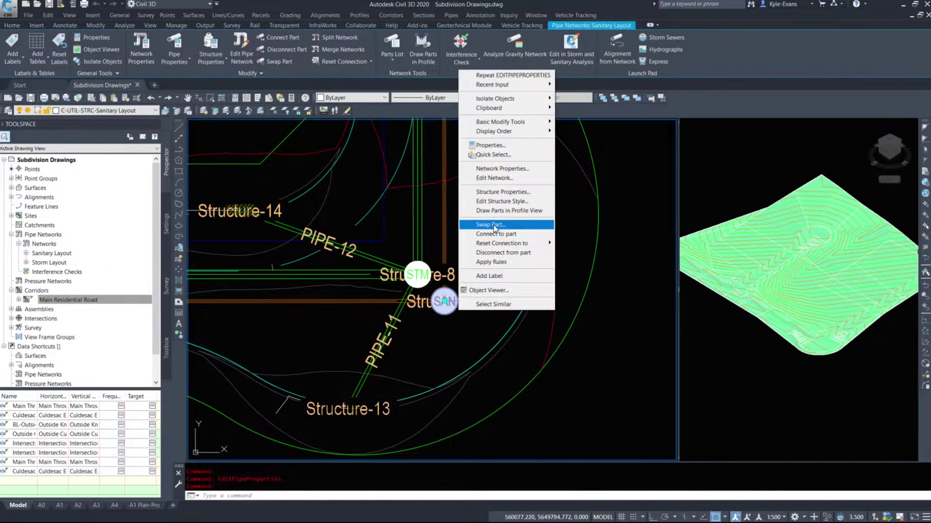
left_click(500, 192)
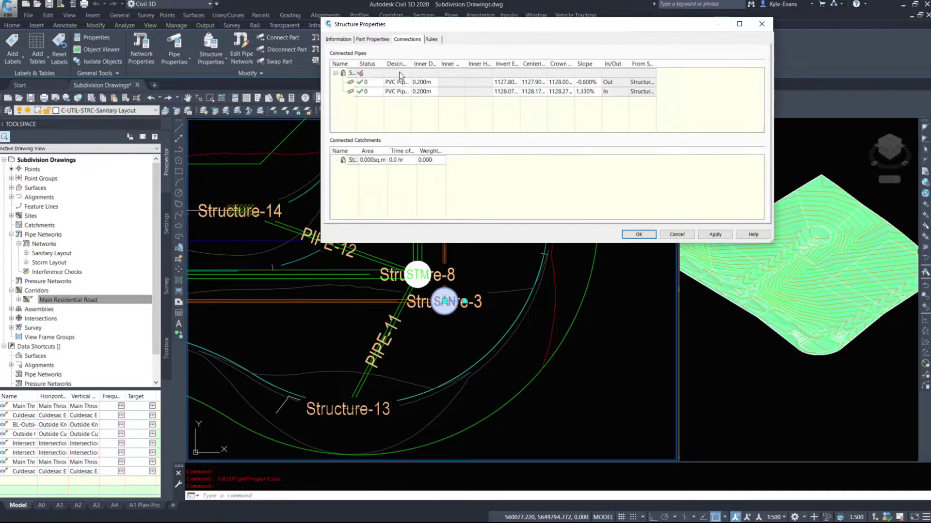
left_click(373, 83)
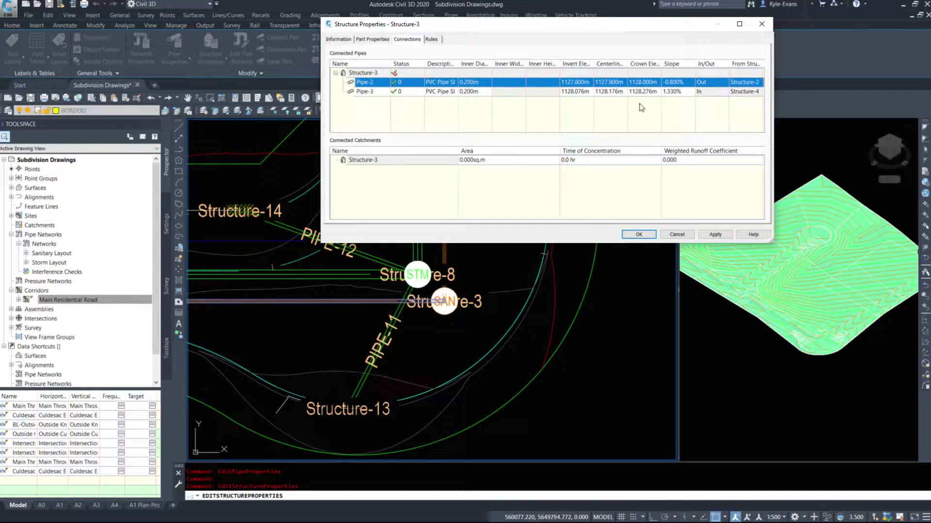
double_click(584, 93)
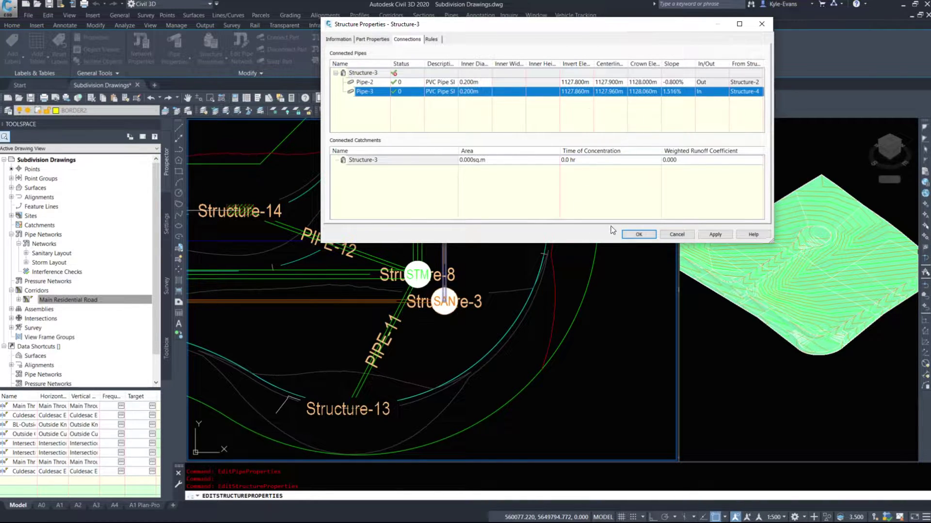
left_click(637, 234)
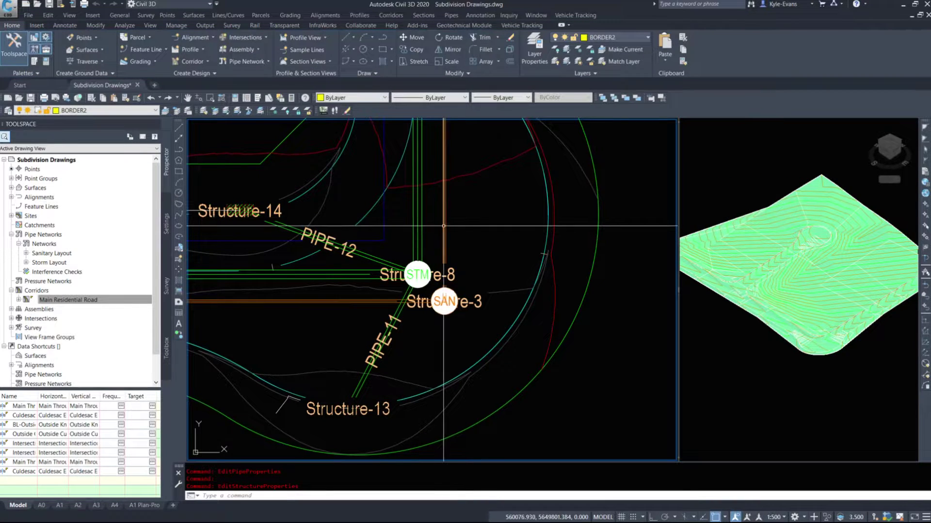
Set Pipe-3's slope to 0.800% while holding its start elevation, and accept the pipe properties.
left_click(442, 225)
right_click(457, 223)
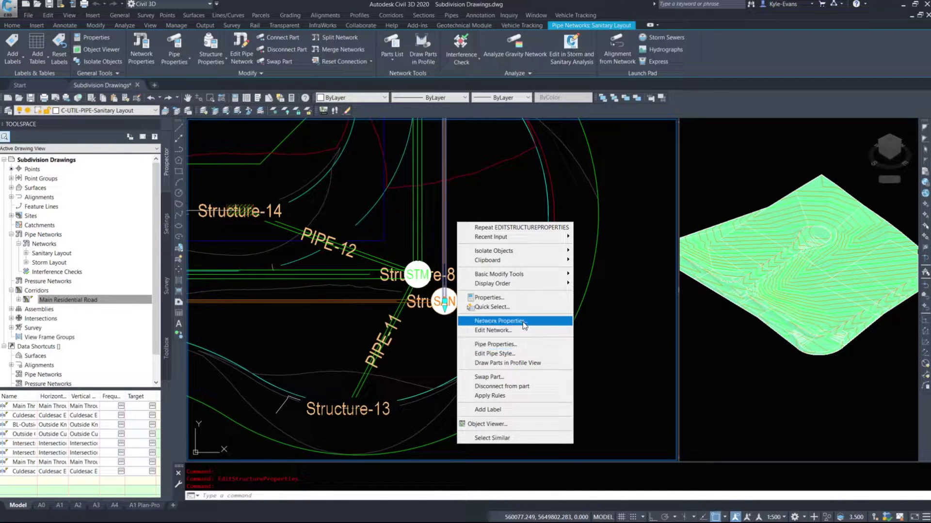
left_click(519, 344)
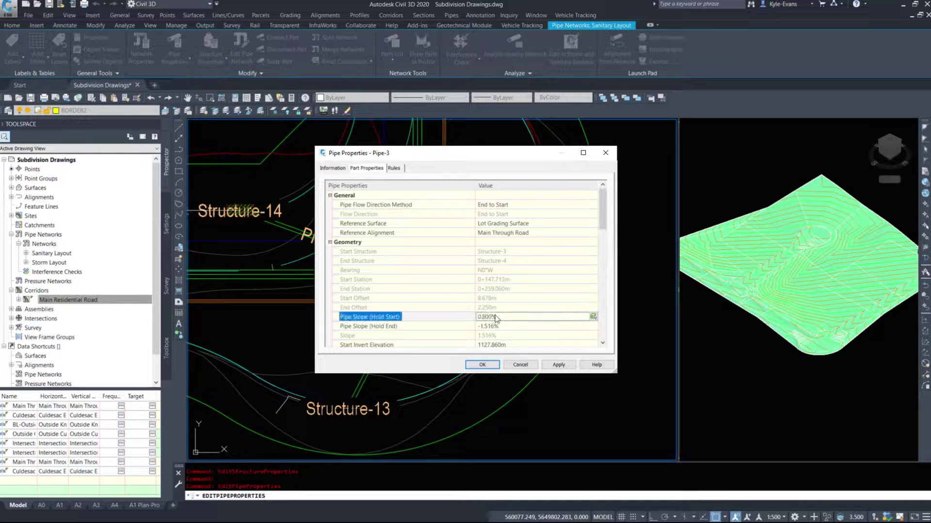
left_click(483, 364)
key("Escape")
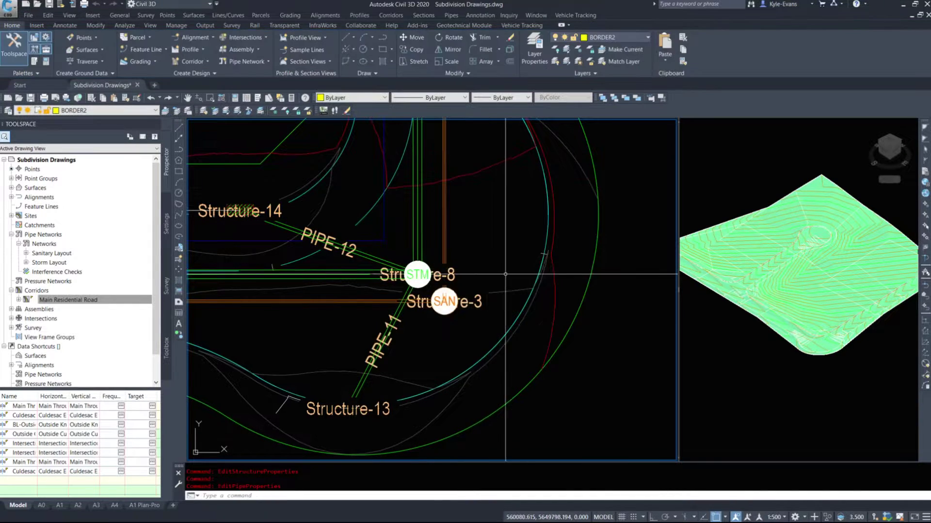
Select storm manhole Structure-6 and sanitary manhole SAN MH 1 at the 0+000 end of the main road.
scroll(417, 338, "down", 5)
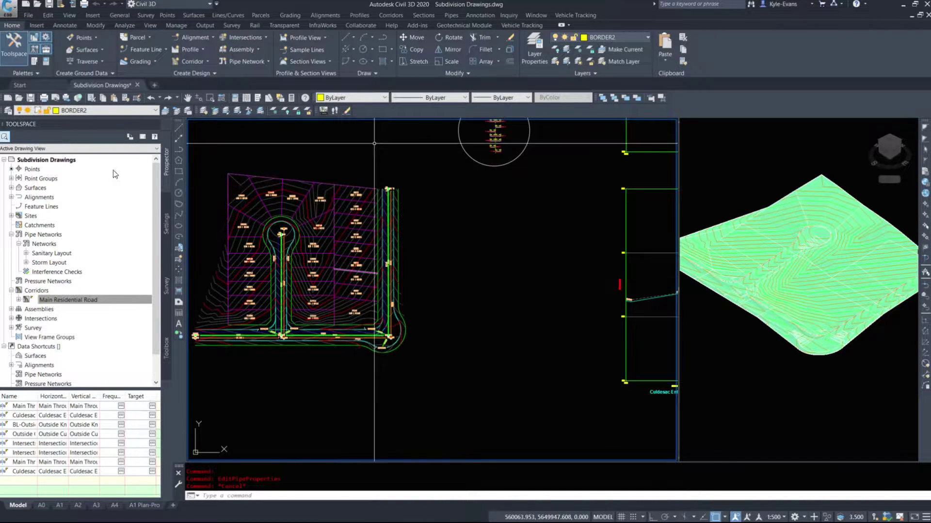
mouse_move(546, 197)
middle_mouse_down()
mouse_move(228, 313)
mouse_move(251, 309)
middle_mouse_up()
middle_click_drag(304, 292, 608, 264)
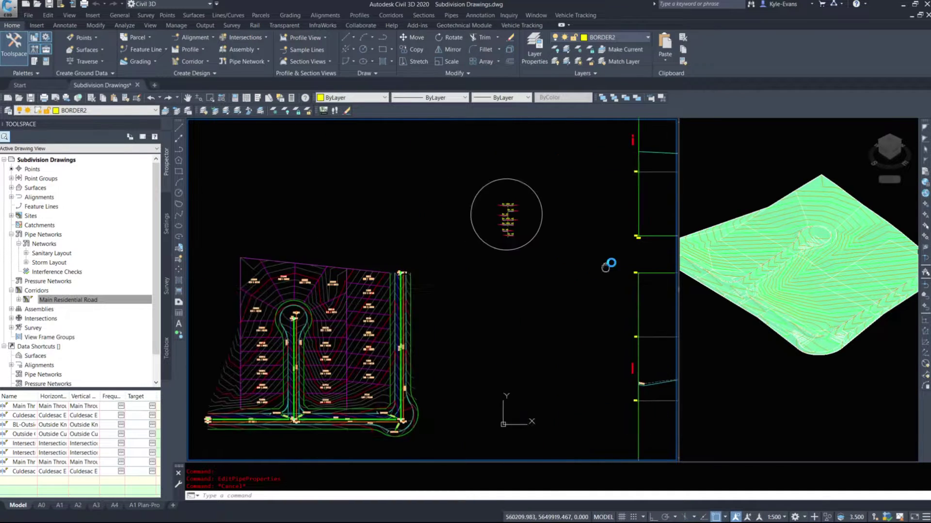
middle_click_drag(231, 360, 461, 210)
scroll(457, 272, "up", 5)
scroll(334, 305, "down", 6)
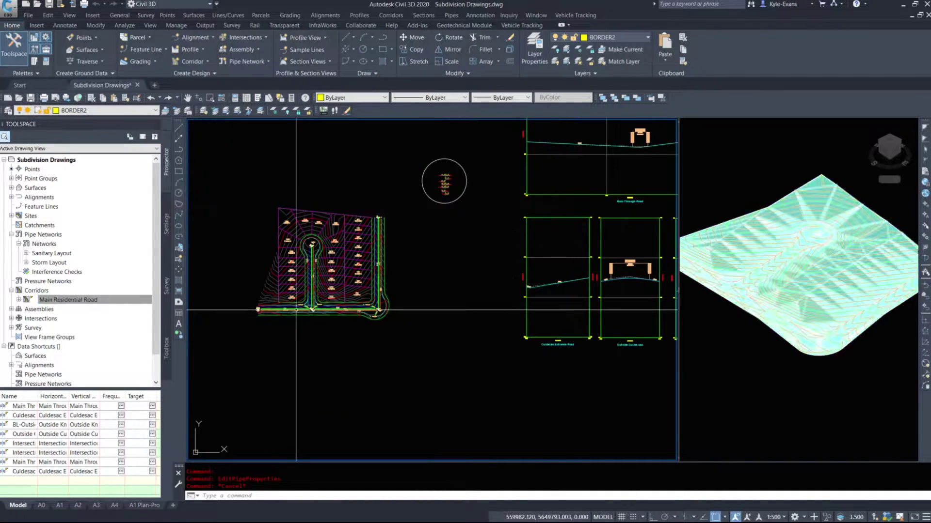
scroll(259, 320, "up", 4)
scroll(259, 320, "up", 3)
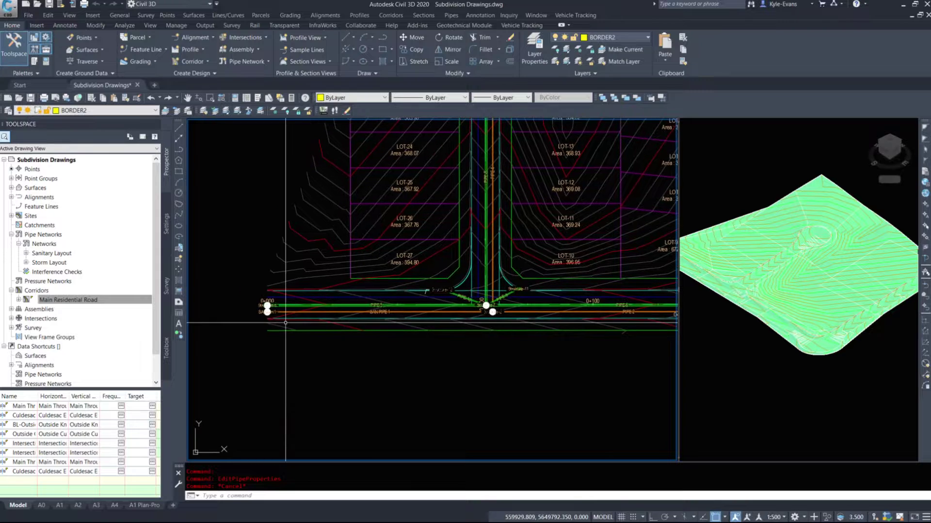
mouse_move(285, 322)
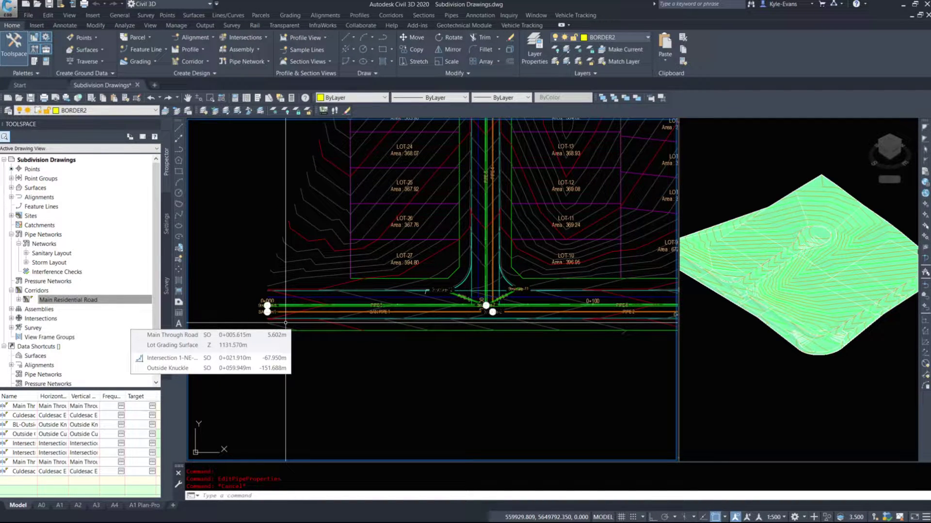
left_click(286, 323)
scroll(281, 322, "up", 5)
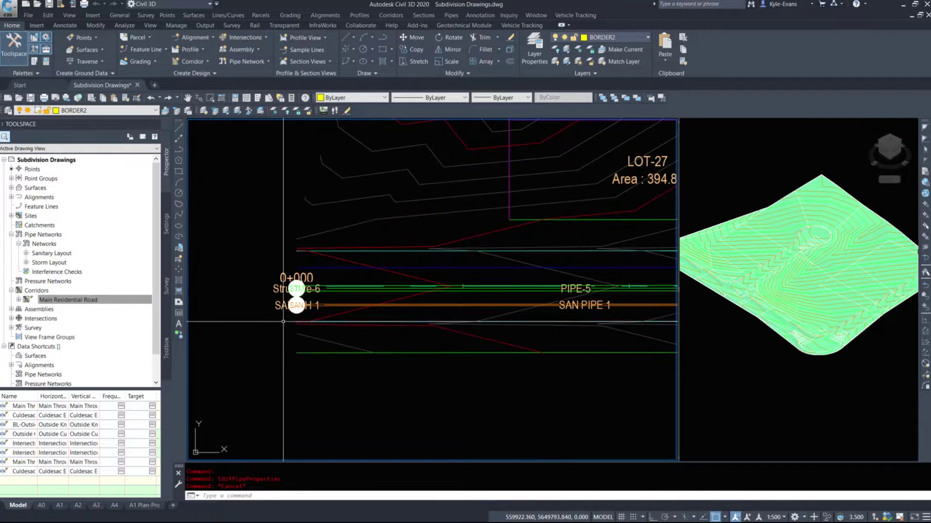
left_click(329, 269)
Add PIPE-5, SAN PIPE 1 and manholes Structure-7 and Structure-2 to the selection.
middle_click_drag(650, 320, 488, 310)
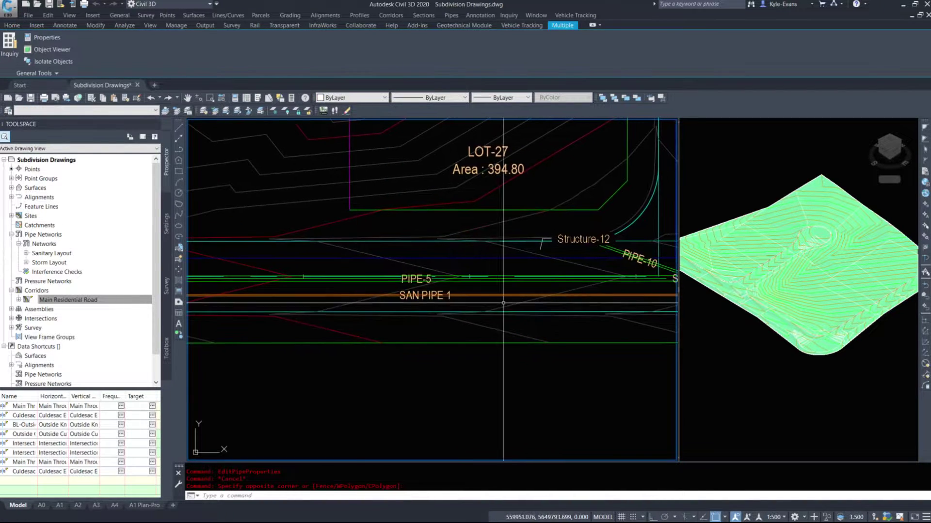
middle_click_drag(619, 289, 281, 290)
scroll(281, 290, "up", 4)
left_click(411, 251)
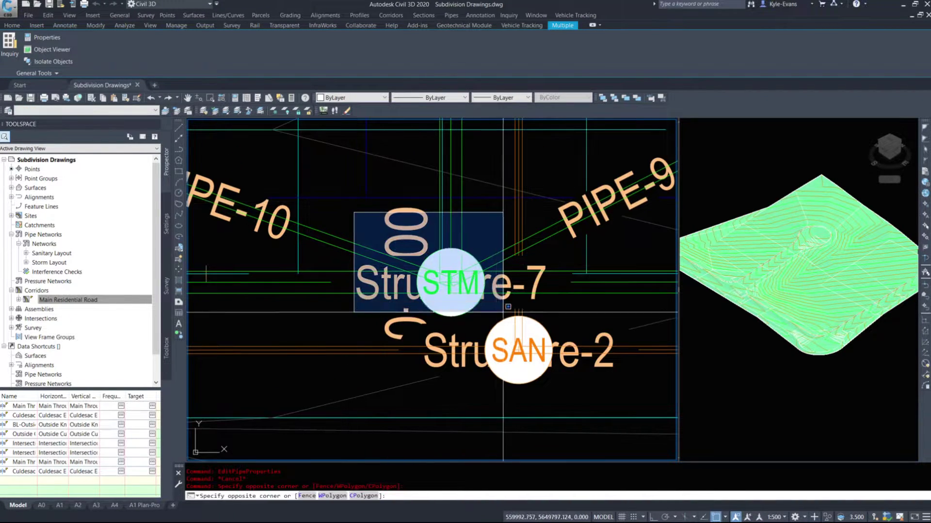
left_click(569, 372)
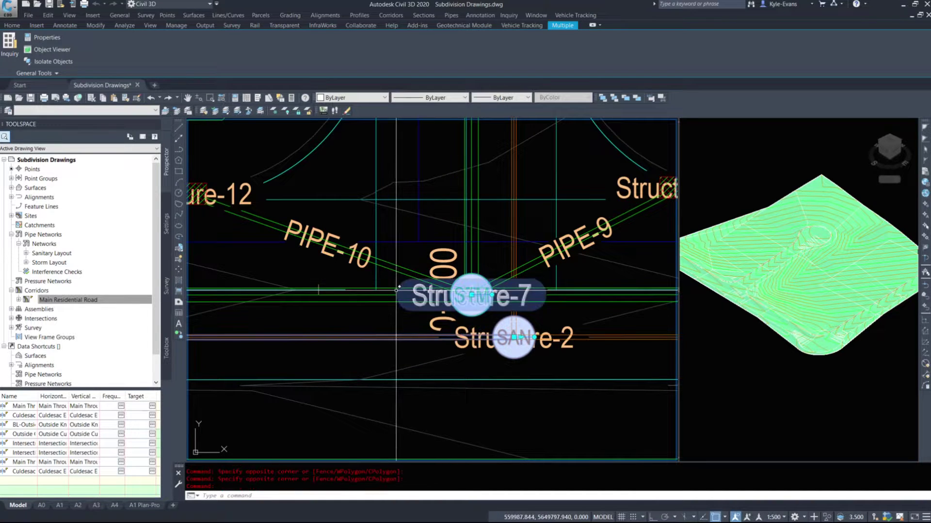
Add manholes Structure-8 and Structure-3 and the storm and sanitary pipes leading to them to the selection.
scroll(394, 300, "down", 5)
middle_click_drag(271, 286, 239, 287)
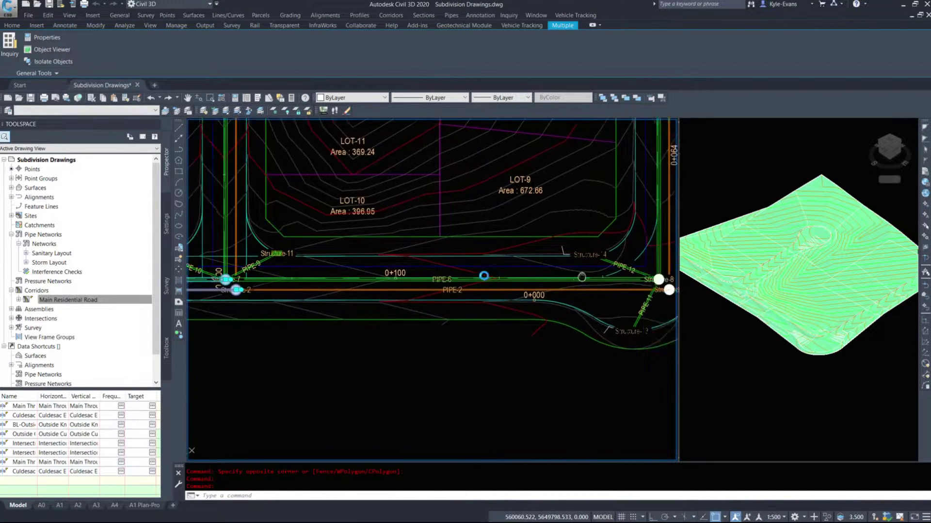
scroll(485, 286, "up", 5)
left_click(486, 283)
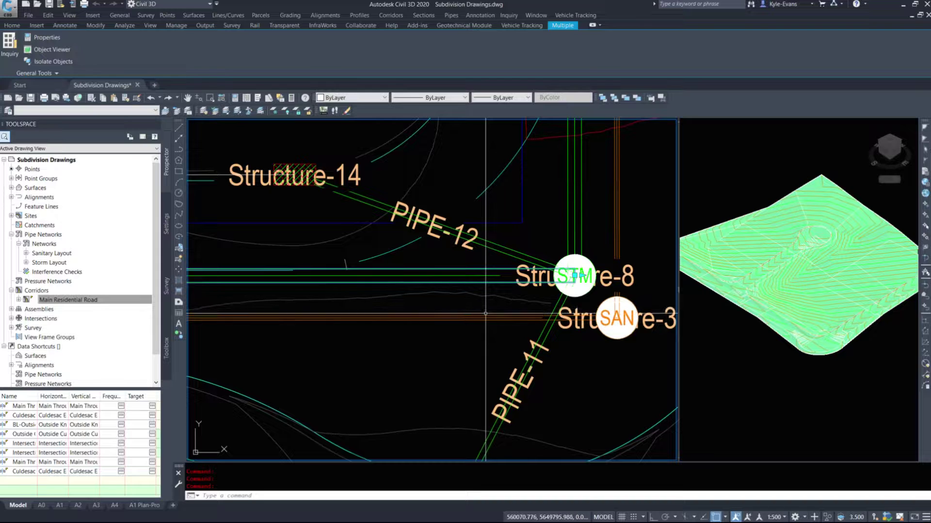
left_click(502, 316)
left_click(532, 236)
left_click(638, 348)
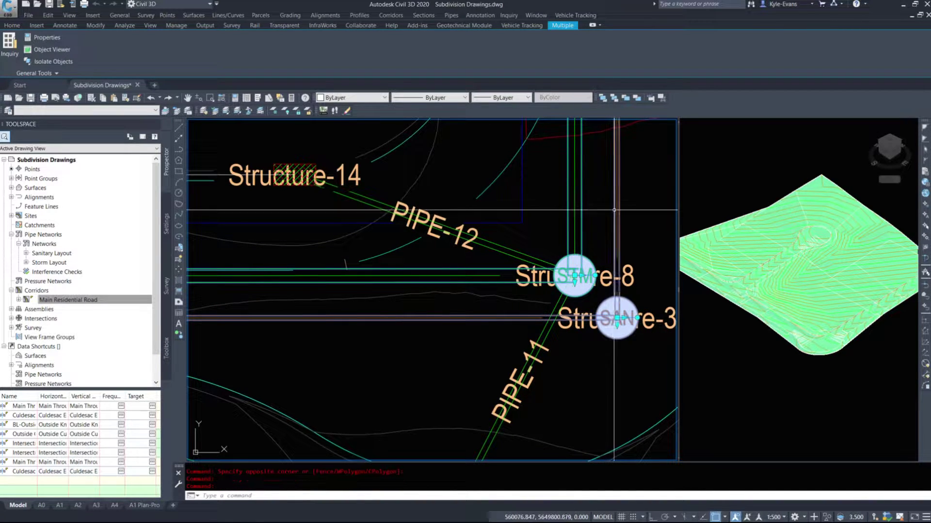
Add manholes Structure-9 and Structure-4 at the far end of the main road to the selection.
scroll(614, 301, "down", 5)
scroll(485, 300, "down", 2)
scroll(485, 300, "up", 8)
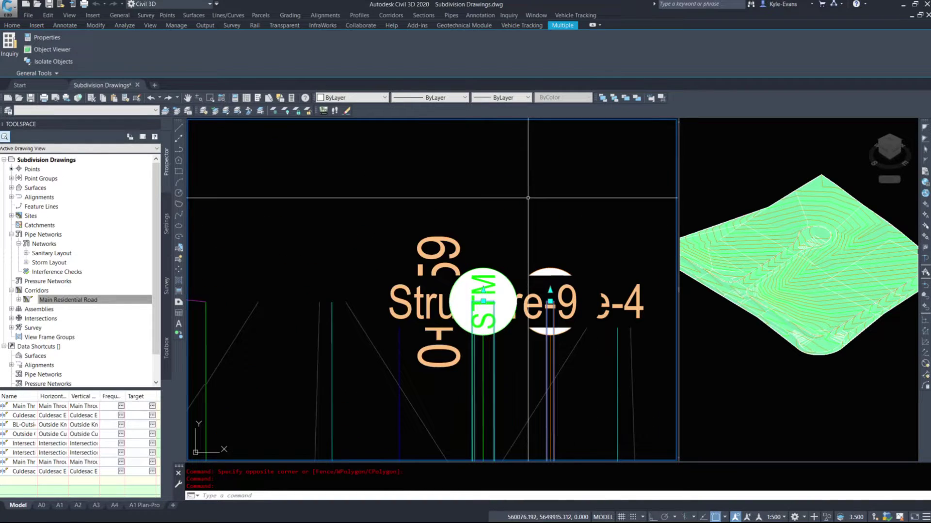
left_click(416, 210)
left_click(615, 340)
Draw the selected storm and sanitary network parts in the Main Through Road profile view.
scroll(482, 300, "down", 5)
right_click(355, 150)
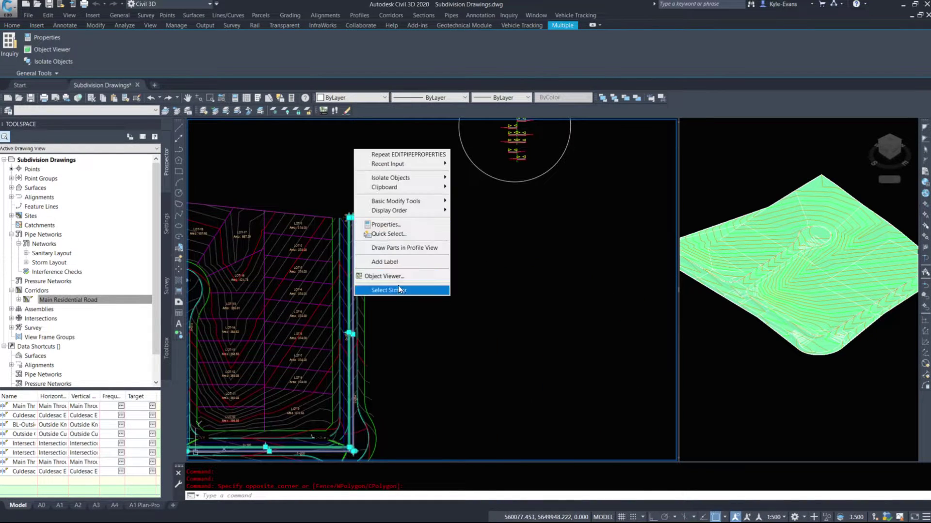
left_click(397, 247)
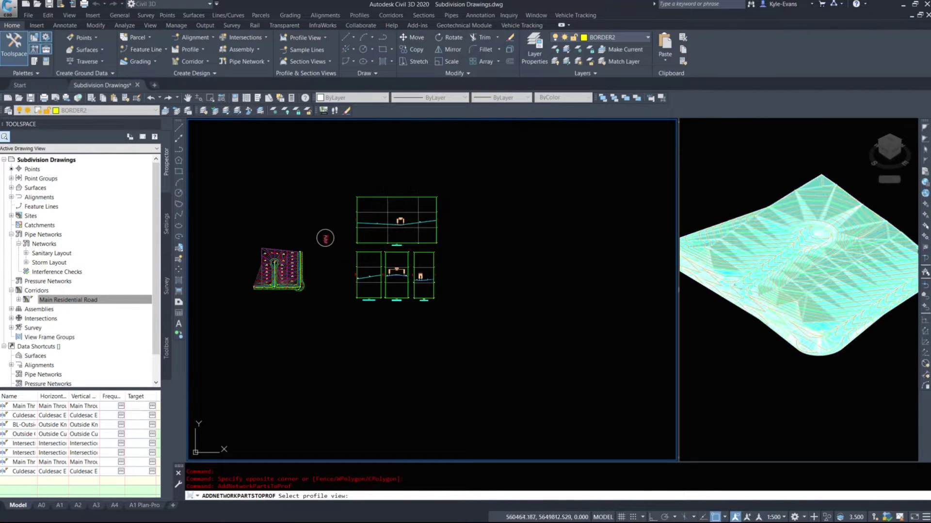
scroll(403, 307, "up", 6)
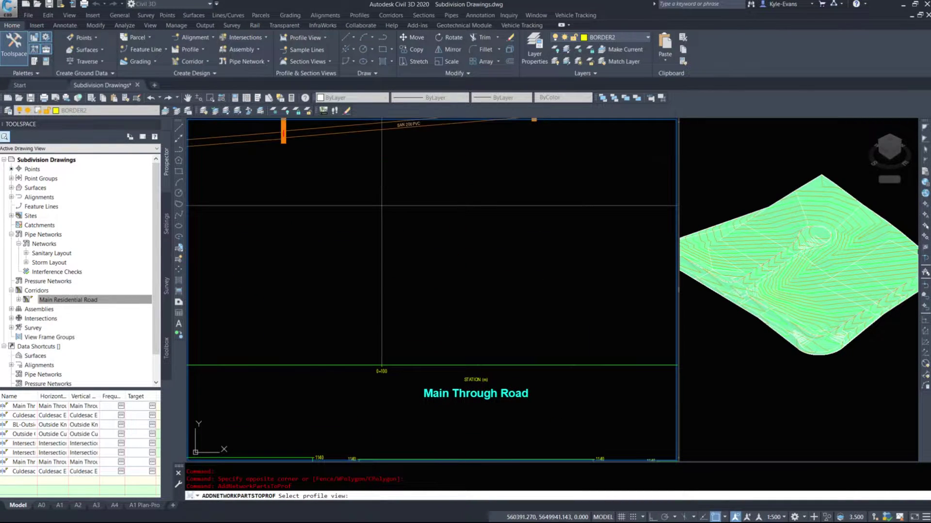
left_click(479, 365)
scroll(489, 207, "down", 2)
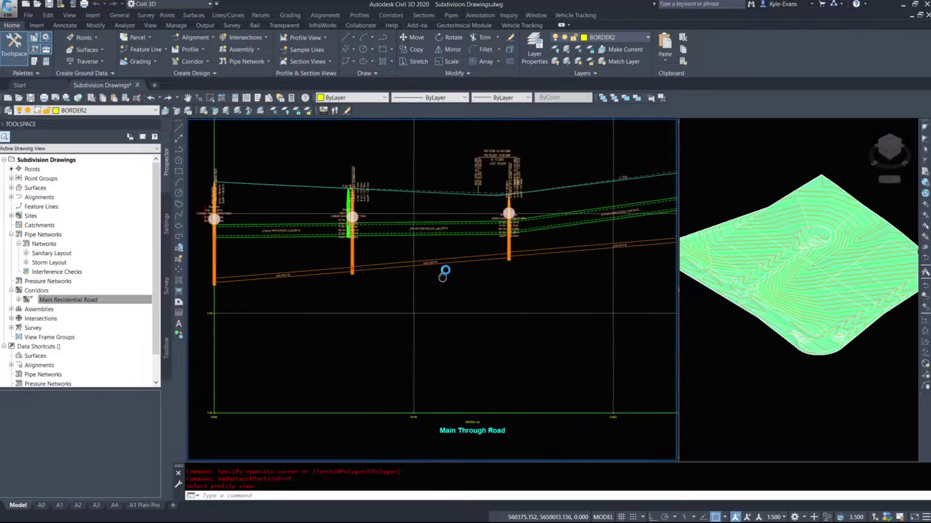
Select manholes Structure-5 and Structure-10 in the cul-de-sac along with their storm and sanitary pipes.
middle_click_drag(490, 207, 403, 242)
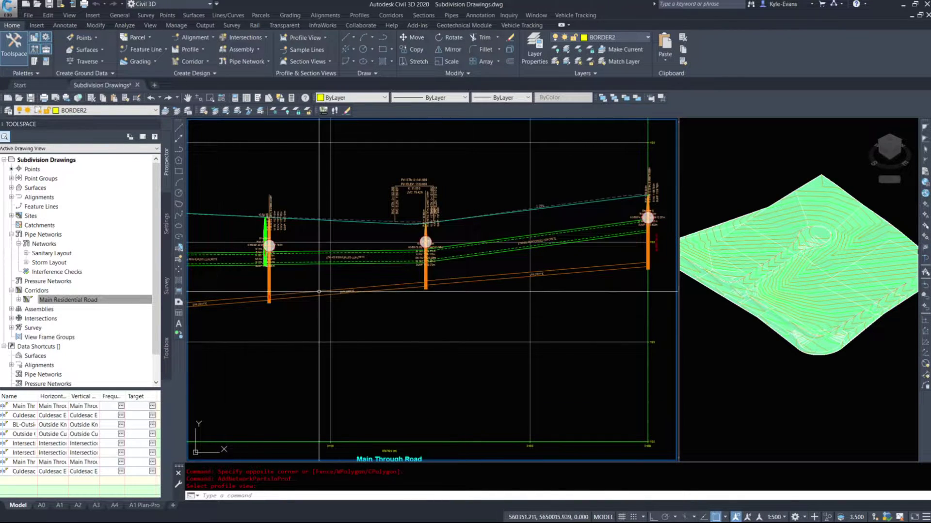
scroll(301, 296, "up", 5)
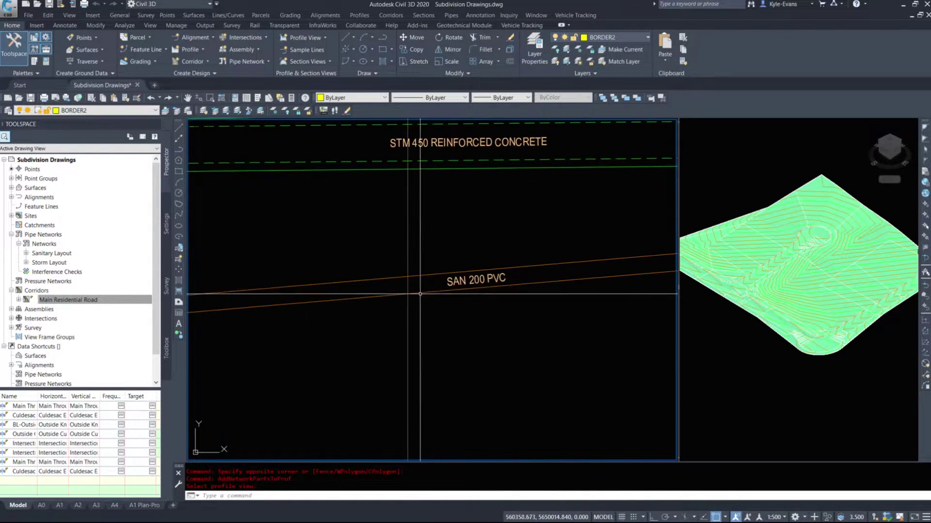
left_click_drag(417, 293, 242, 322)
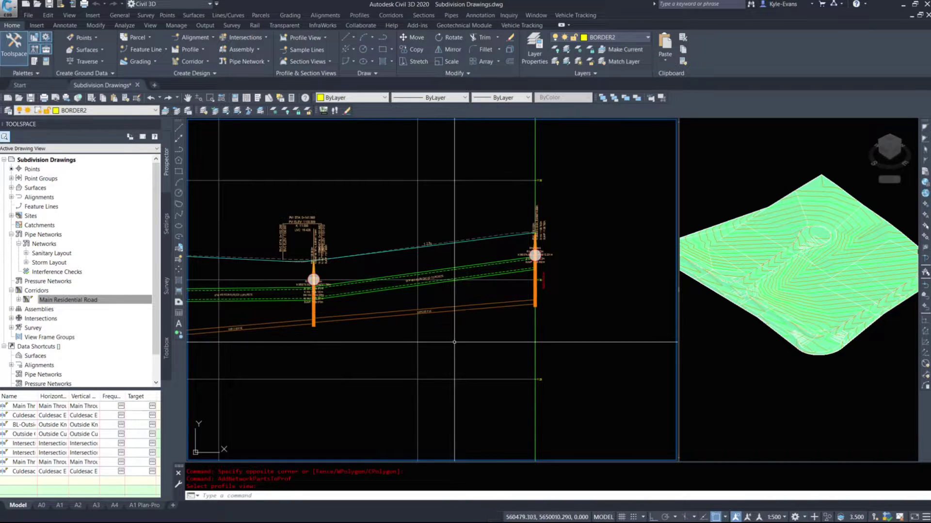
middle_click_drag(356, 340, 438, 319)
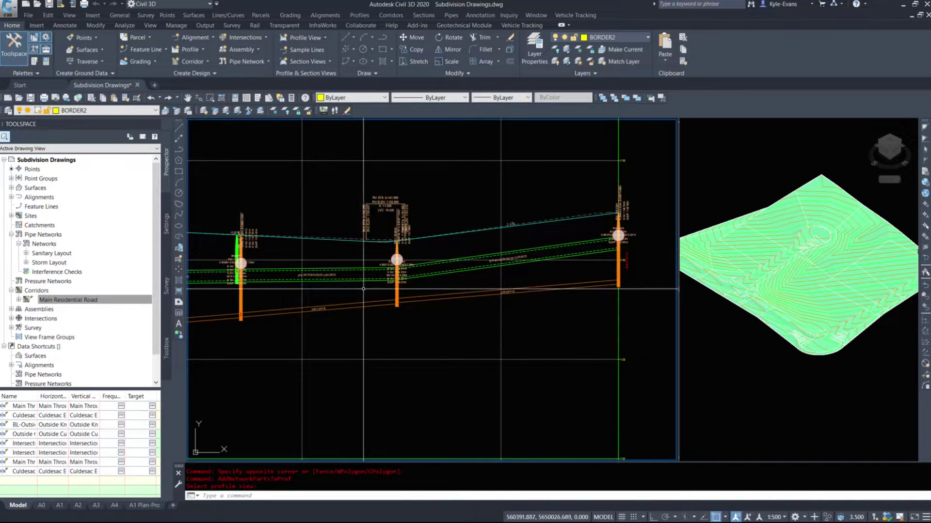
scroll(504, 266, "down", 8)
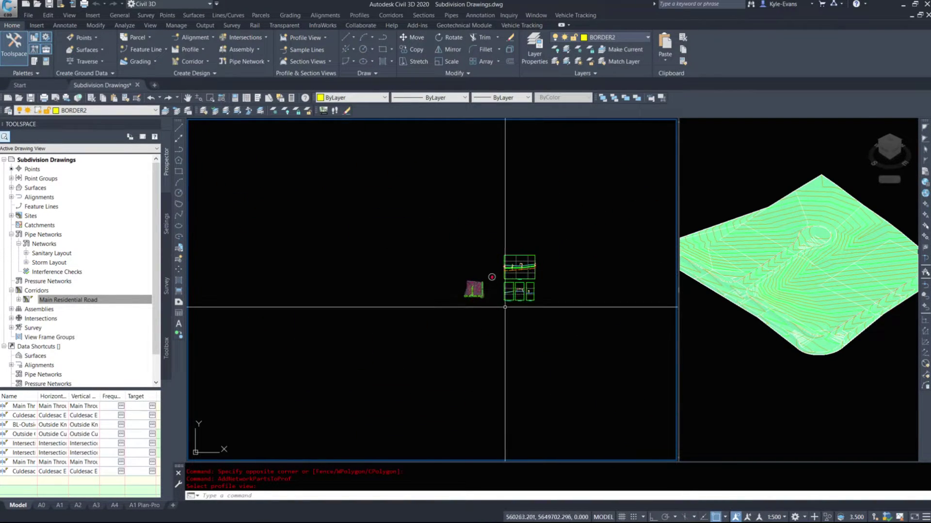
scroll(491, 277, "up", 10)
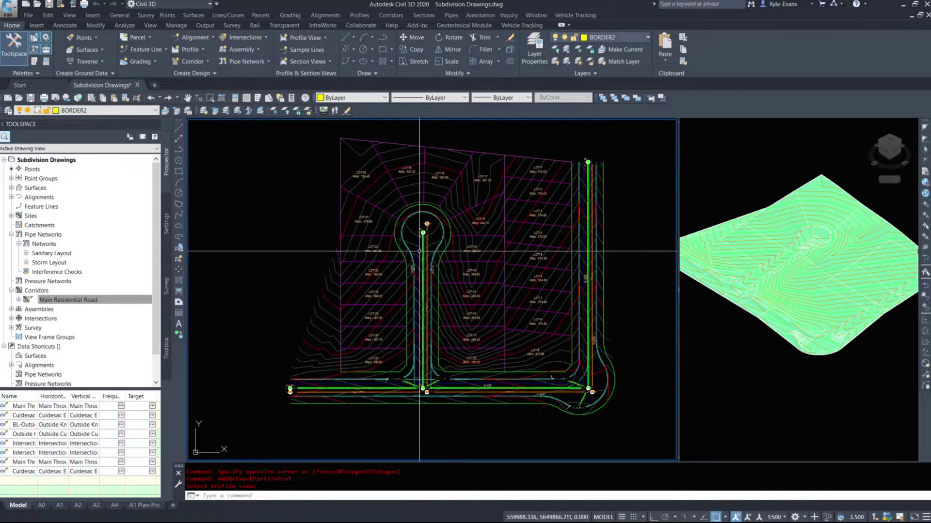
left_click(375, 156)
left_click(434, 254)
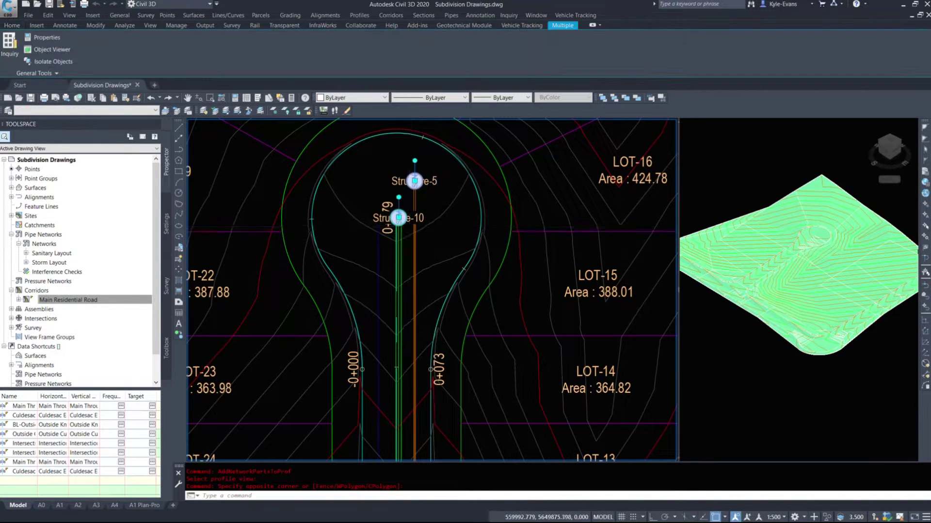
scroll(413, 225, "up", 4)
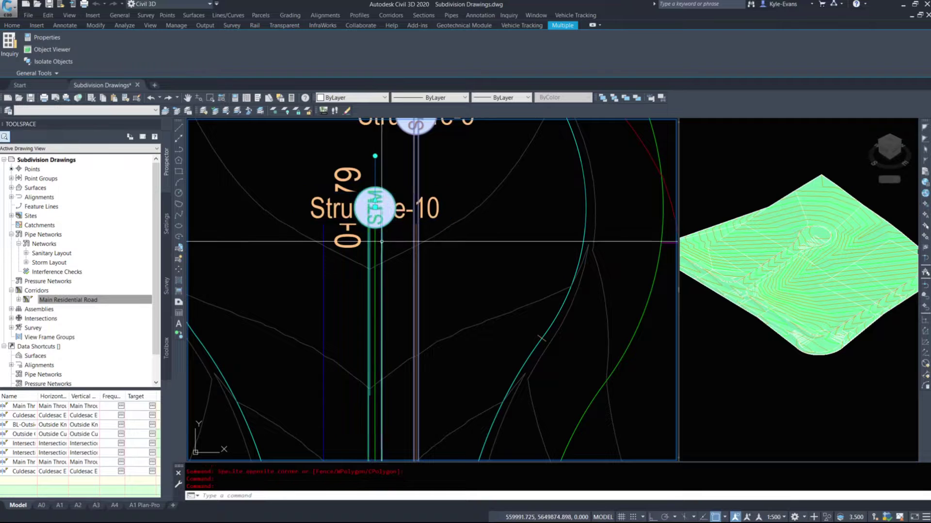
Add manholes Structure-7 and Structure-2 at the cul-de-sac entrance intersection to the selection.
scroll(434, 237, "down", 8)
scroll(433, 237, "up", 10)
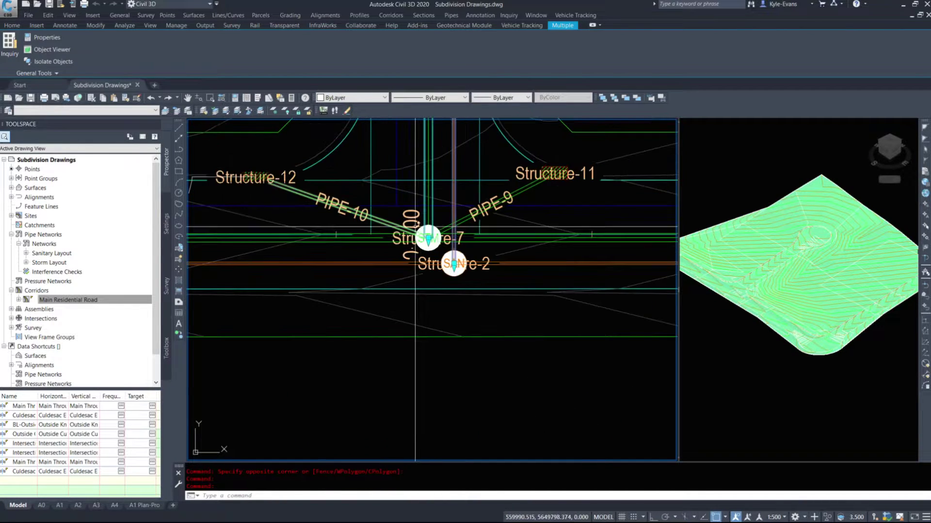
left_click(407, 197)
left_click(466, 274)
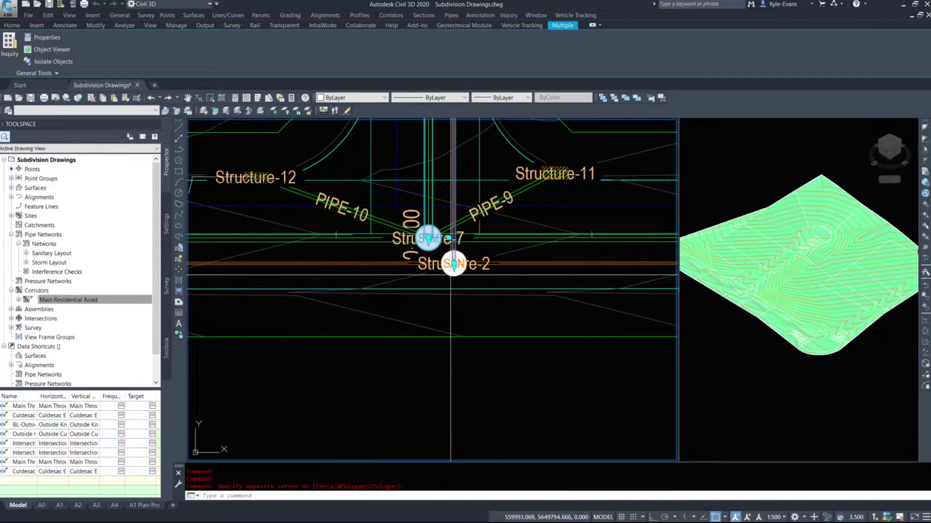
left_click(473, 263, "shift")
left_click(452, 276)
Draw the selected cul-de-sac pipes and manholes in the Culdesac Entrance Road profile view.
right_click(452, 277)
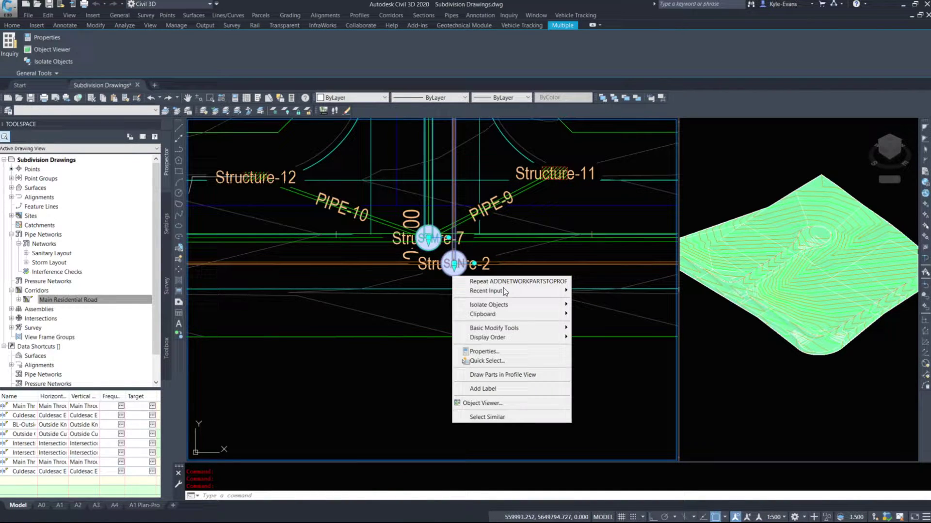
left_click(515, 375)
scroll(442, 302, "down", 10)
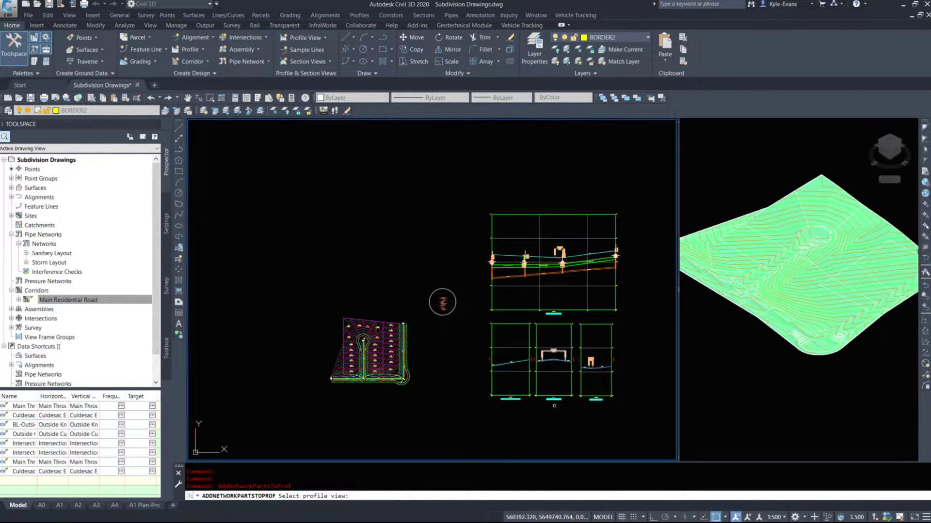
scroll(554, 405, "up", 5)
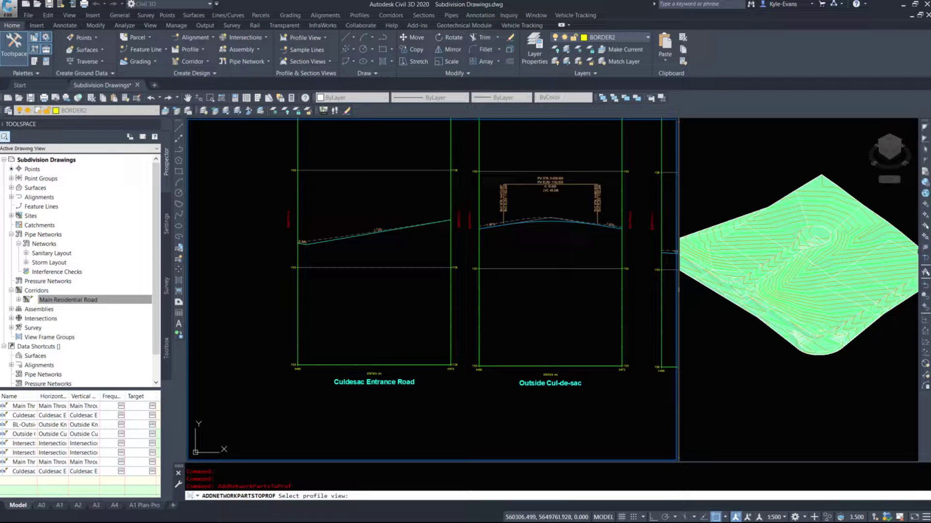
left_click(384, 367)
key("Escape")
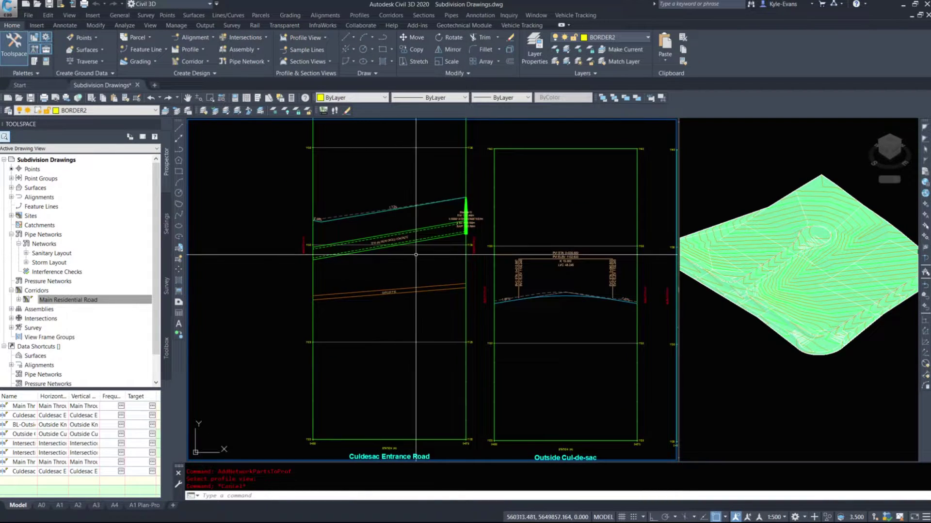
Examine the start-station end of the storm and sanitary pipes in the Culdesac Entrance Road profile view.
scroll(500, 329, "down", 5)
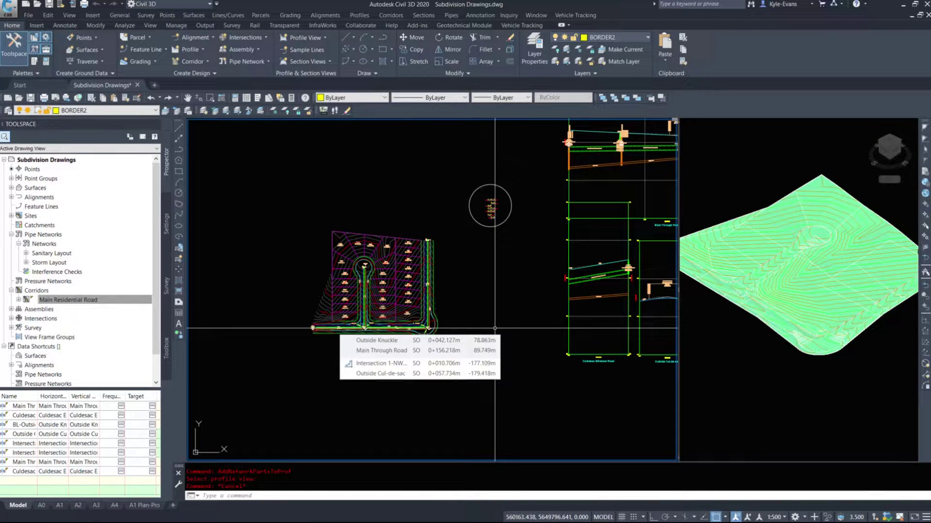
scroll(572, 292, "up", 5)
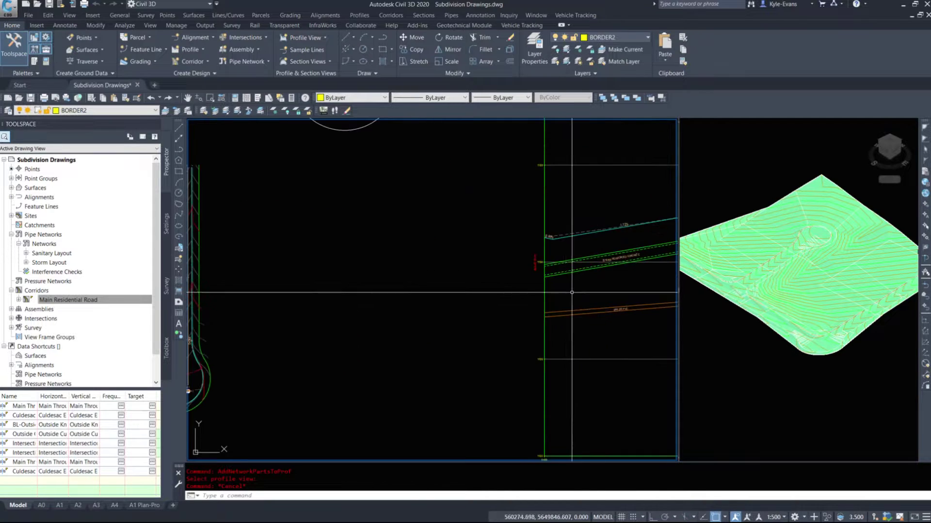
scroll(572, 292, "up", 2)
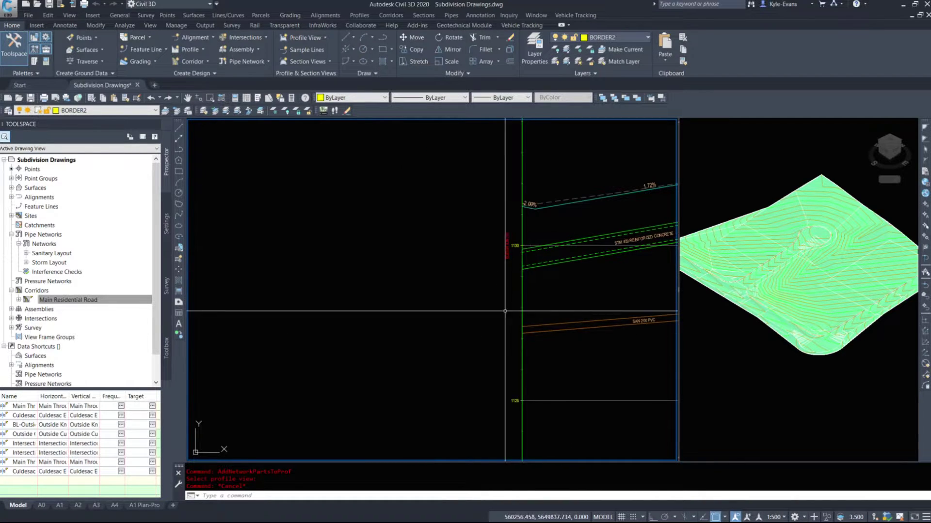
middle_click_drag(489, 327, 391, 318)
scroll(391, 317, "down", 2)
scroll(415, 383, "up", 2)
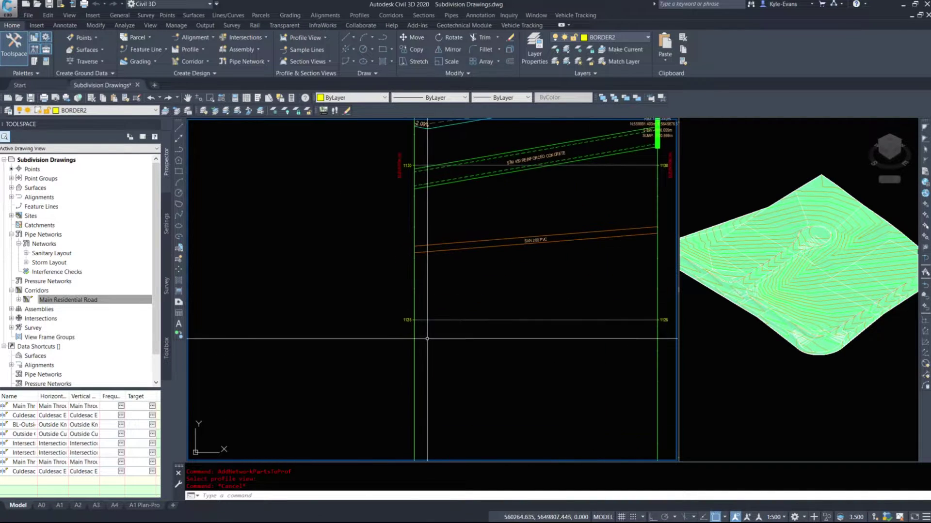
Set a user-specified station range starting at -0+050m for the Culdesac Entrance Road profile view.
left_click(427, 339)
left_click(396, 360)
right_click(425, 346)
left_click(475, 447)
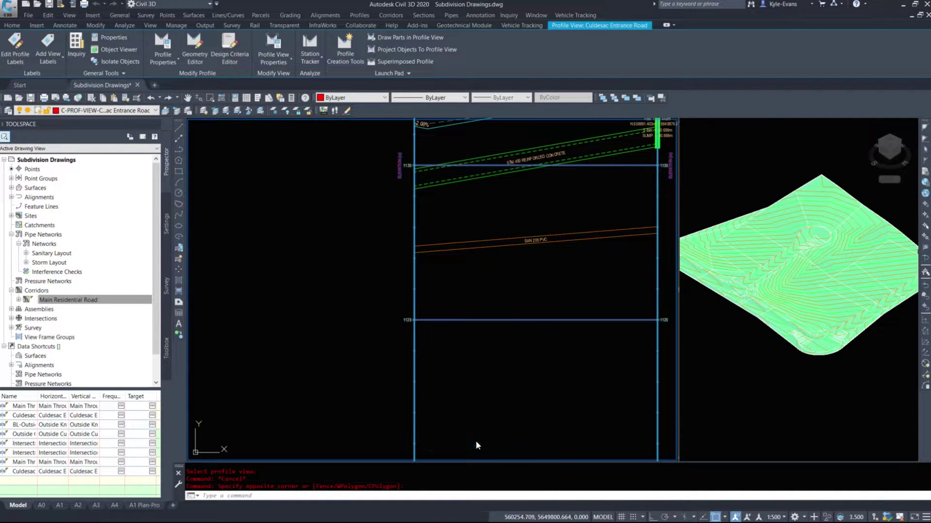
left_click(315, 163)
left_click(339, 163)
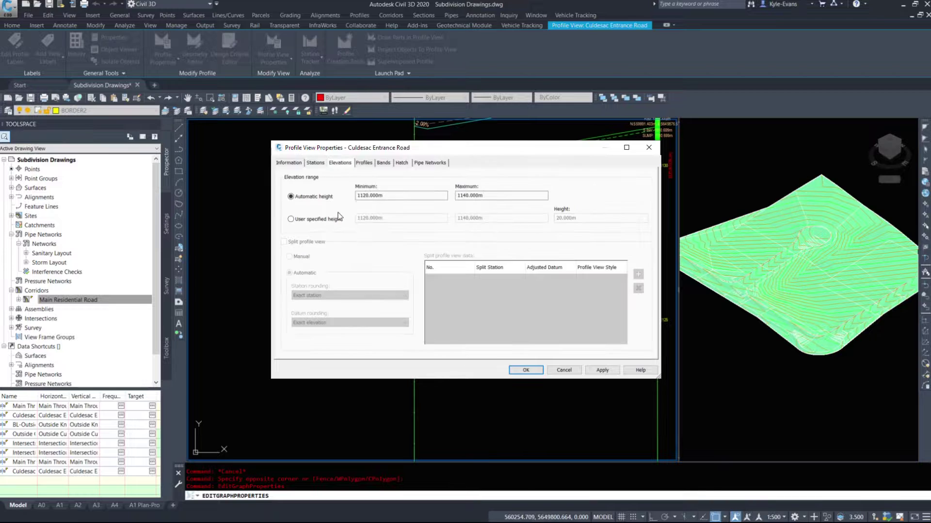
left_click(316, 163)
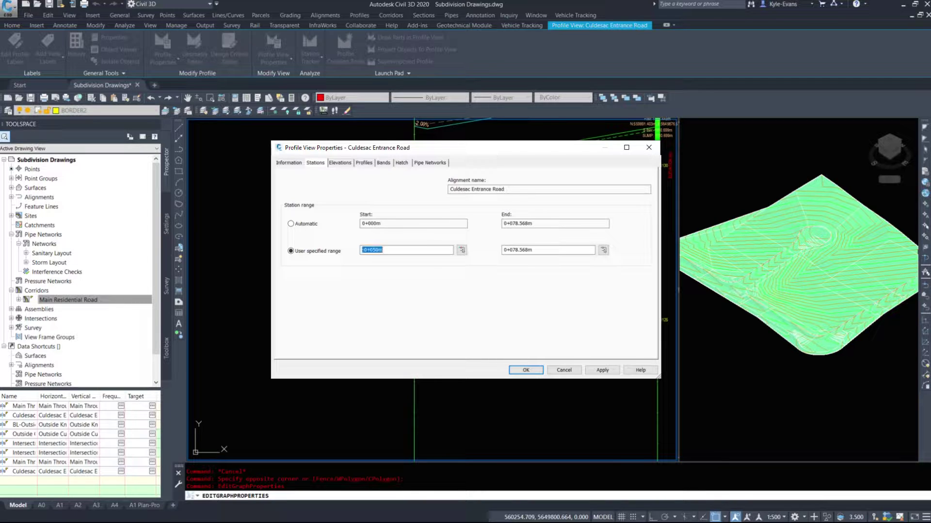
left_click(541, 372)
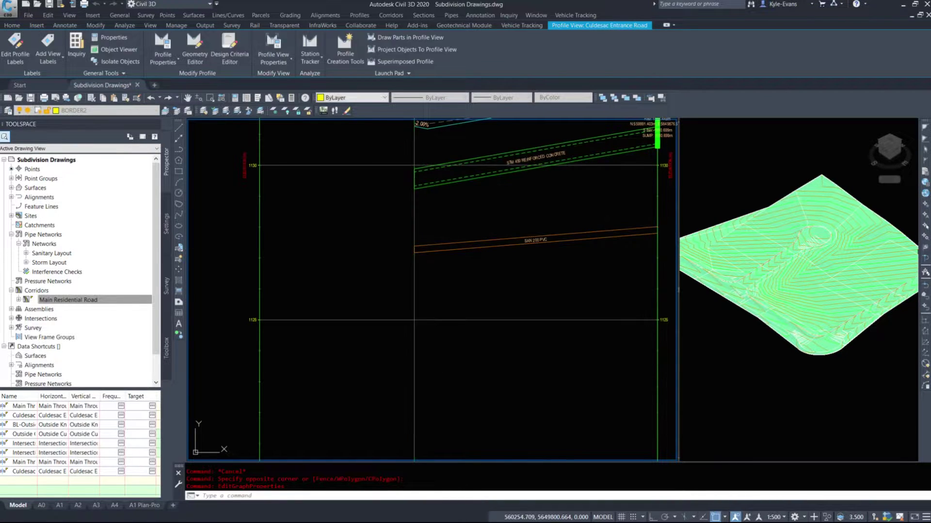
key("Escape")
Examine the plan layout where the cul-de-sac pipes meet manholes Structure-7 and Structure-2.
scroll(383, 321, "down", 4)
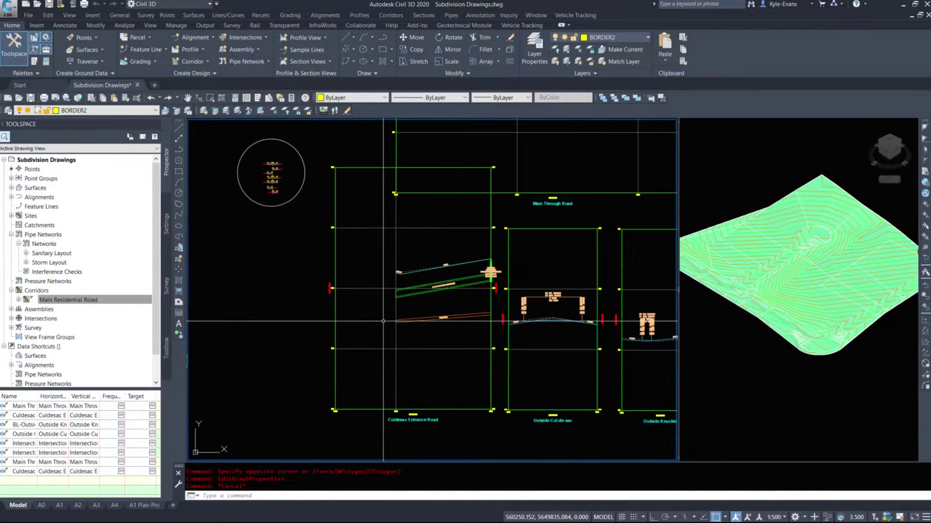
scroll(383, 321, "down", 3)
scroll(451, 206, "up", 8)
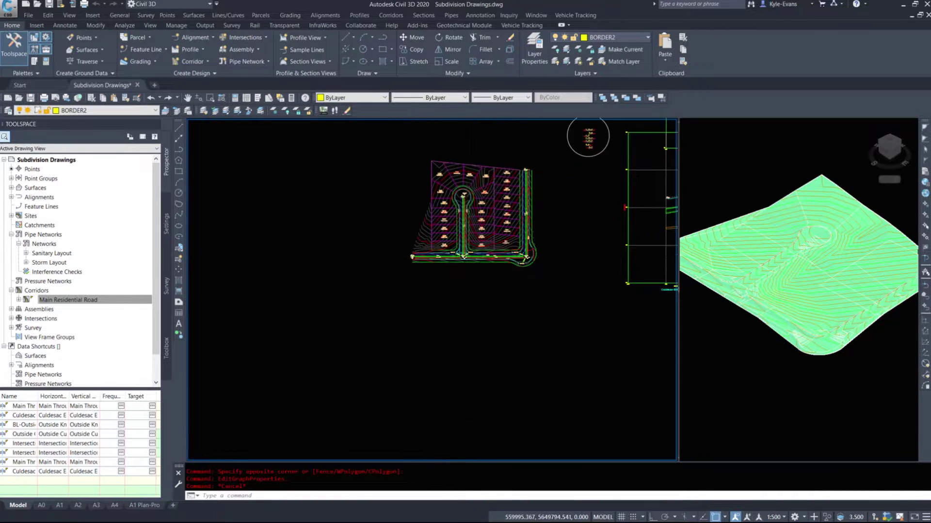
scroll(453, 278, "up", 4)
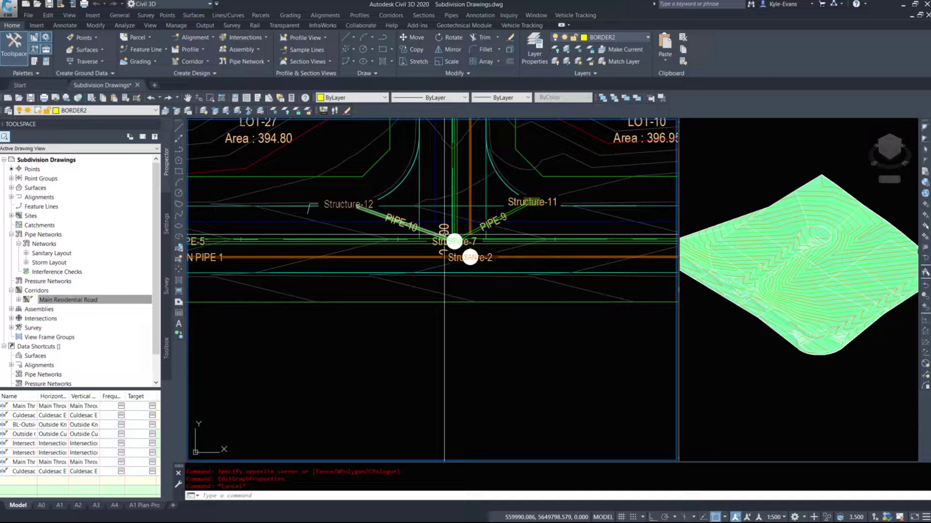
scroll(444, 235, "down", 4)
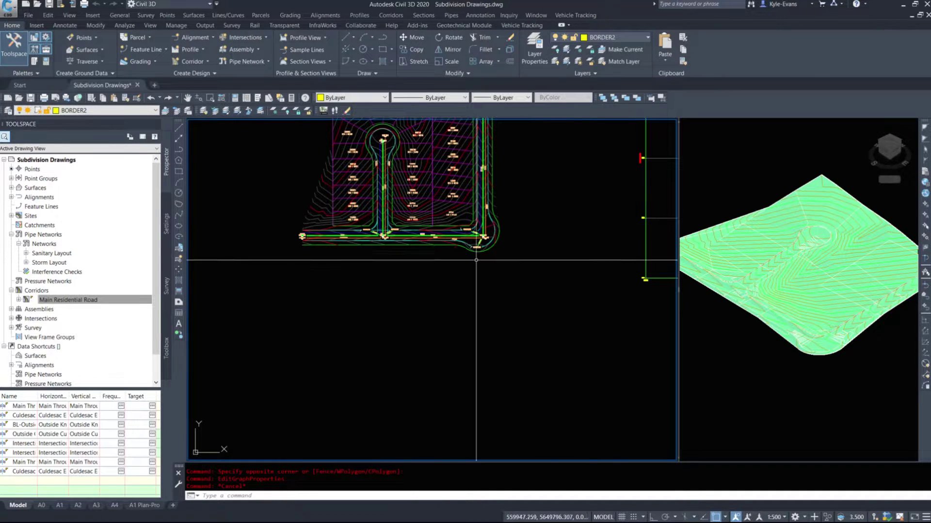
mouse_move(392, 227)
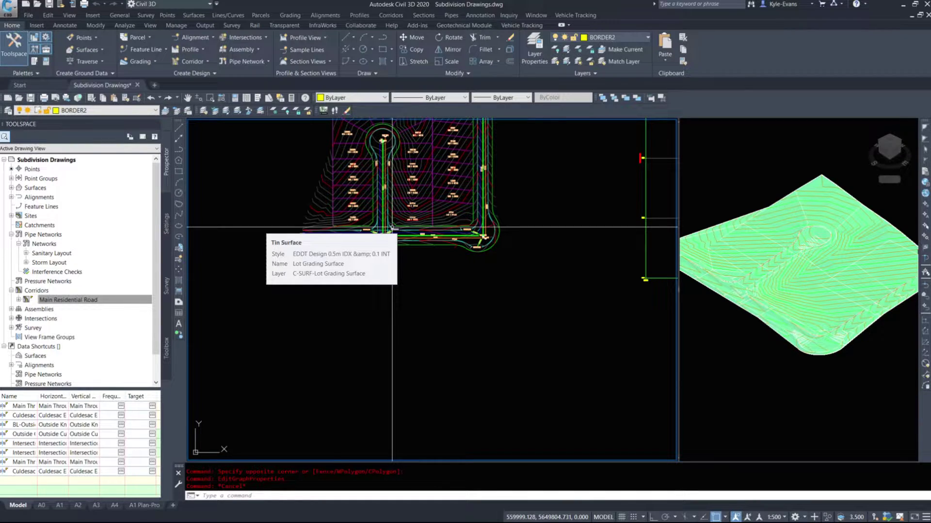
Check the part properties of the sanitary pipe in the Culdesac Entrance Road profile view, including its slope.
scroll(527, 213, "down", 4)
middle_click_drag(575, 222, 357, 255)
scroll(422, 237, "up", 6)
left_click(419, 243)
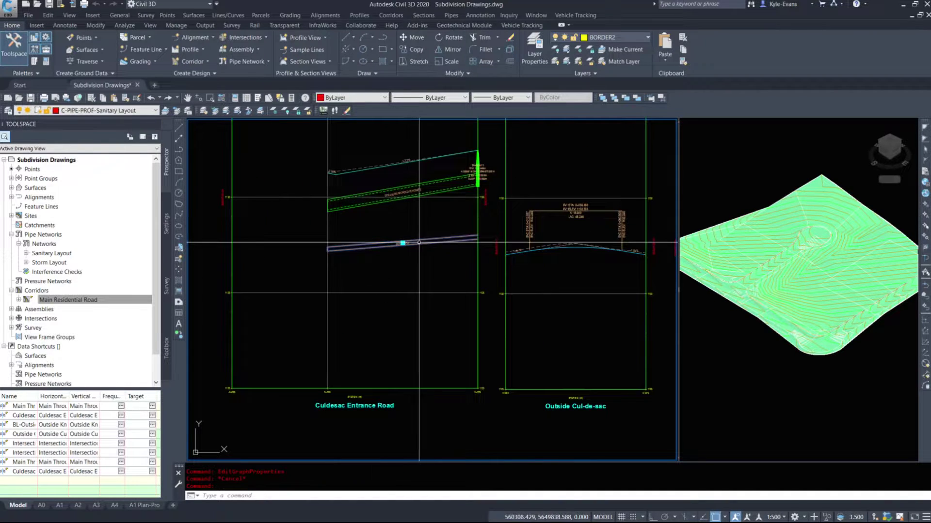
right_click(421, 233)
left_click(466, 350)
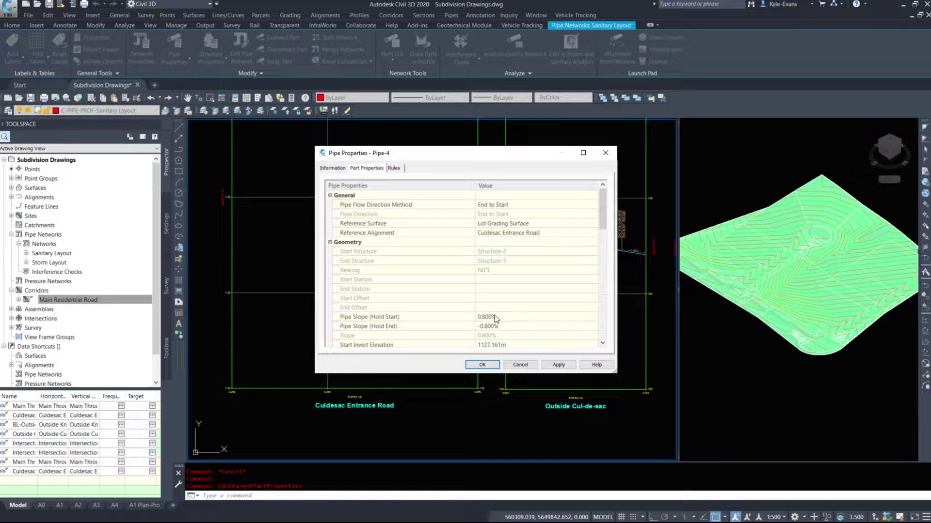
key("Escape")
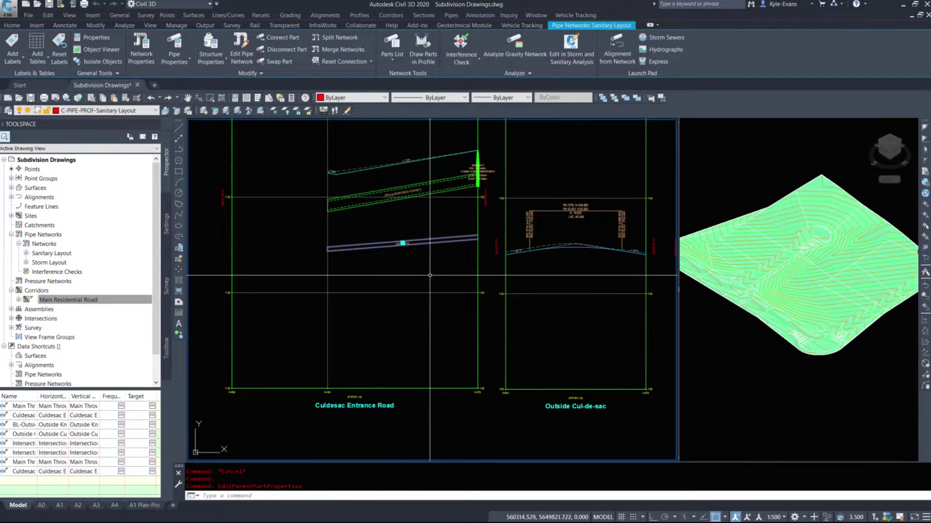
Examine the storm and sanitary pipes and the manhole labels along the Main Through Road profile view.
key("Escape")
middle_click_drag(525, 262, 395, 301)
scroll(395, 300, "down", 4)
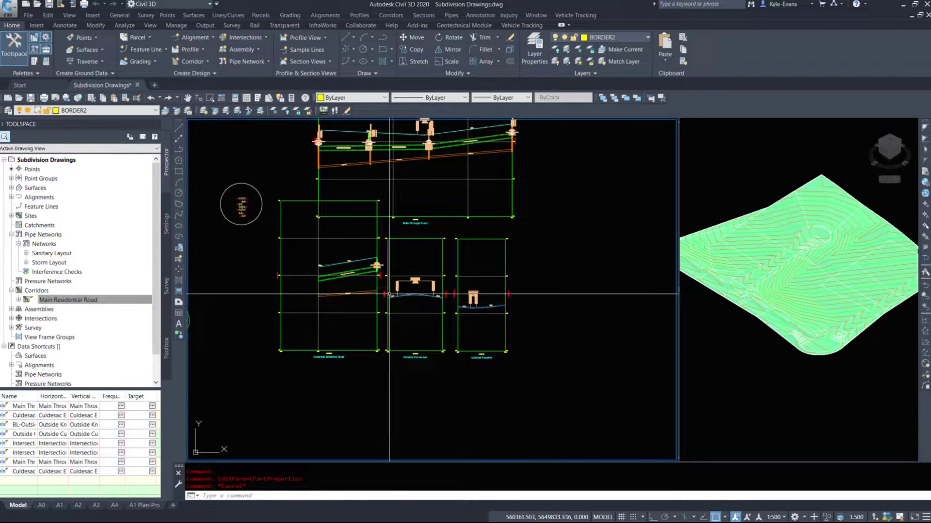
middle_click_drag(448, 257, 477, 361)
scroll(366, 276, "up", 2)
scroll(366, 277, "up", 2)
middle_click_drag(613, 240, 359, 289)
scroll(360, 287, "up", 4)
scroll(503, 309, "down", 2)
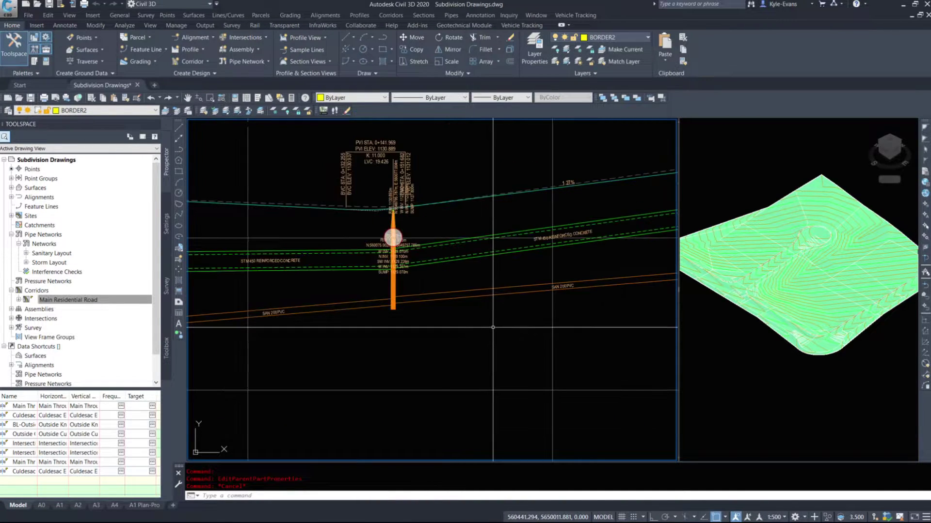
scroll(493, 297, "down", 3)
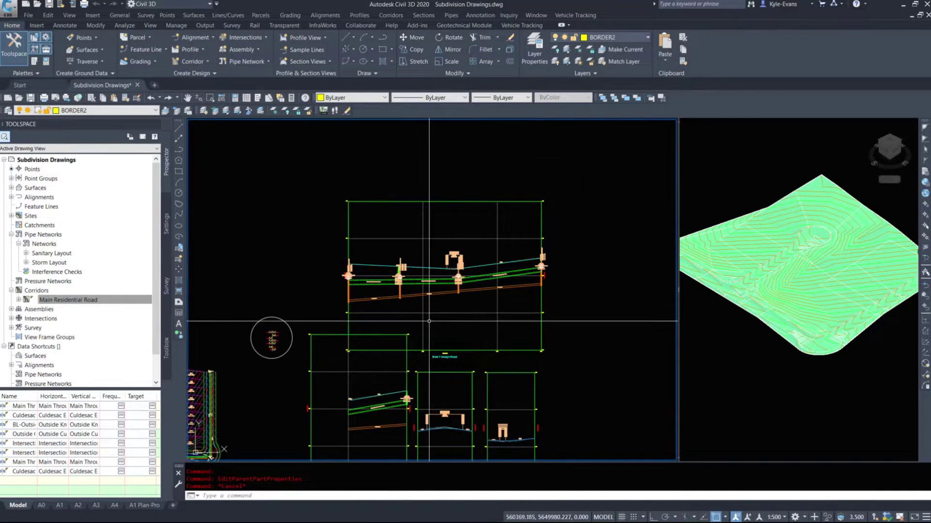
scroll(492, 274, "down", 1)
scroll(530, 228, "up", 6)
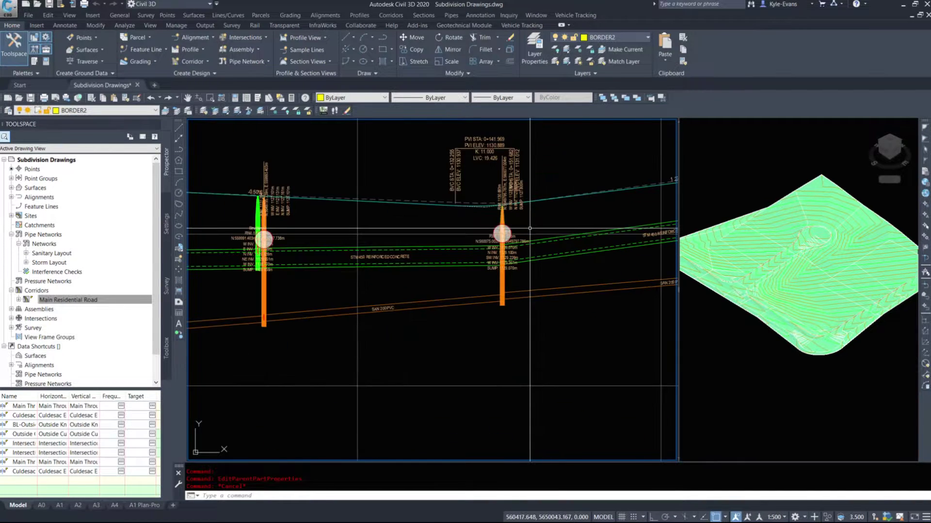
scroll(530, 228, "up", 5)
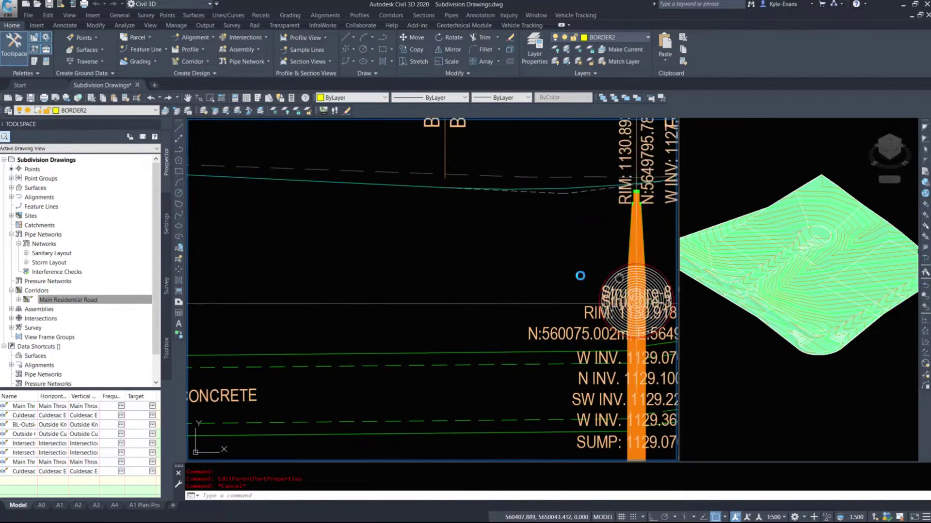
scroll(407, 232, "down", 8)
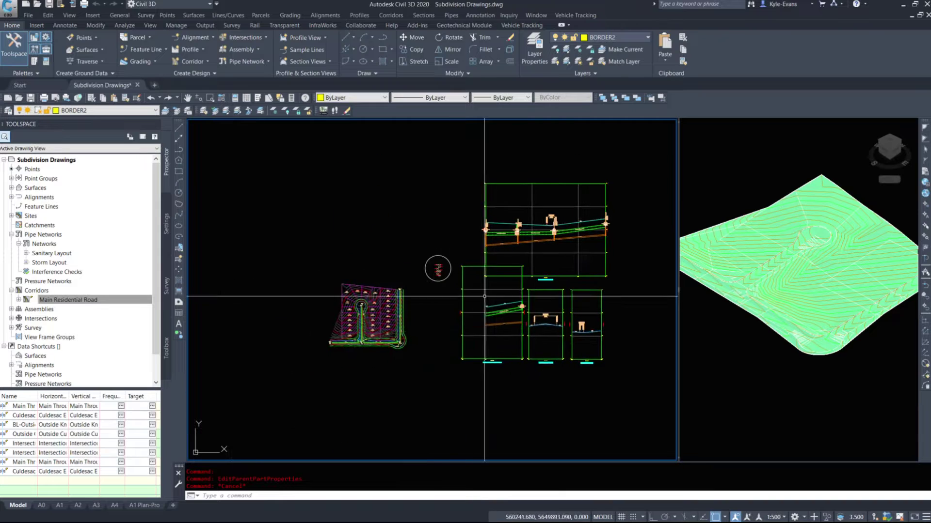
left_click(491, 371)
left_click(482, 352)
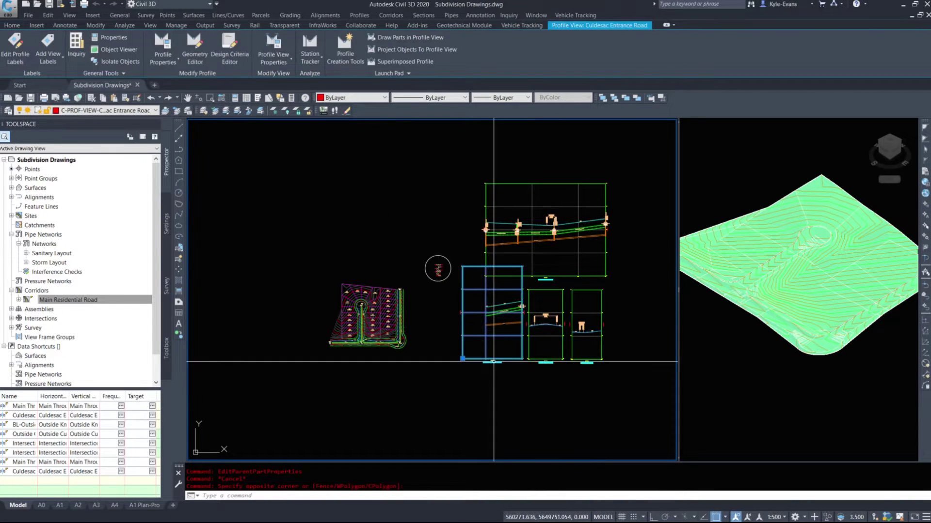
left_click(462, 359)
key("Escape")
Examine the plan layout of the storm and sanitary pipes from Structure-6 to Structure-7.
scroll(403, 345, "up", 8)
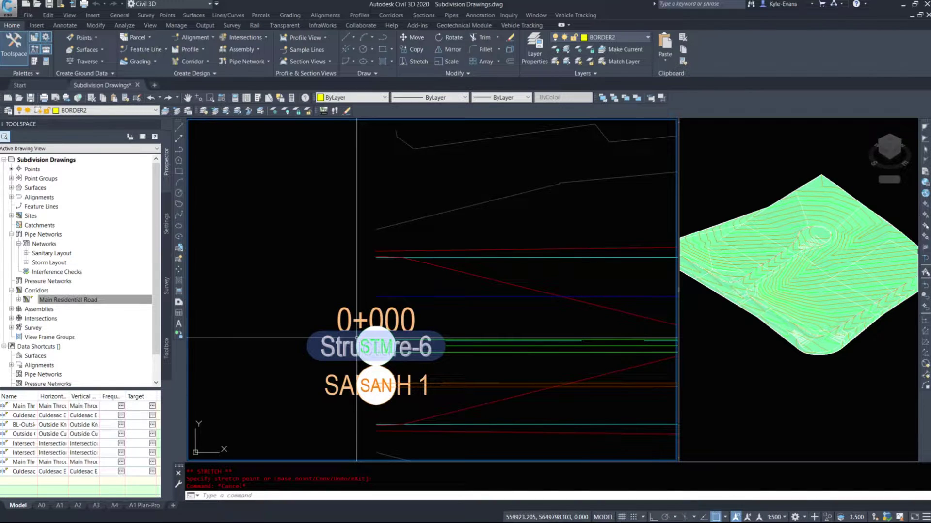
mouse_move(357, 338)
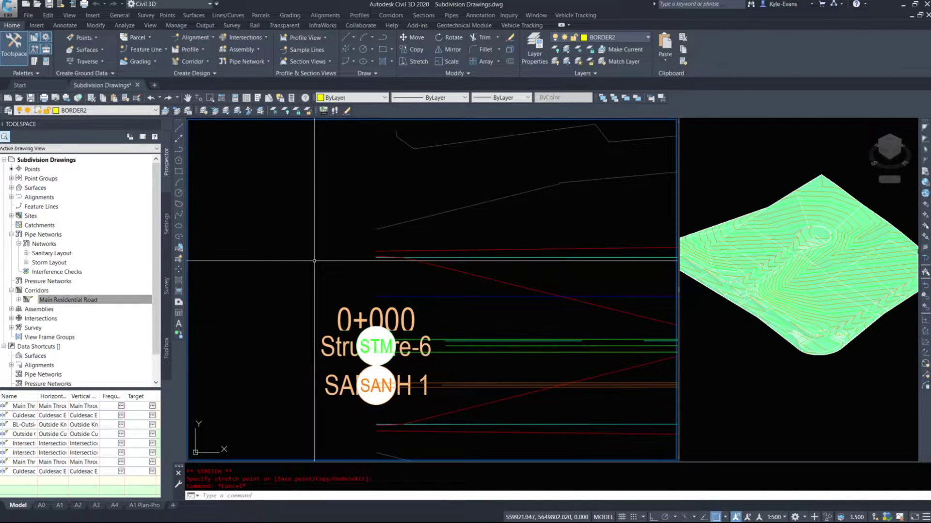
scroll(358, 341, "down", 2)
middle_click_drag(359, 341, 209, 349)
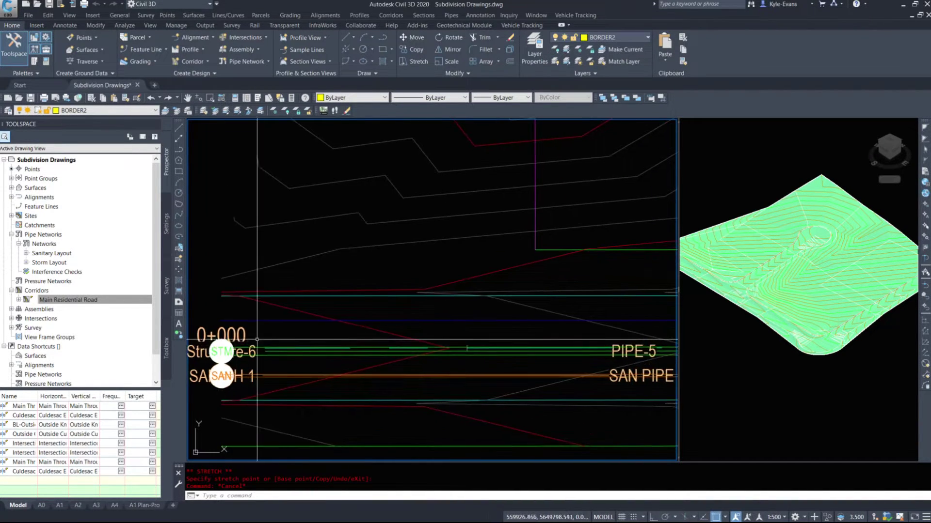
middle_click_drag(531, 358, 173, 351)
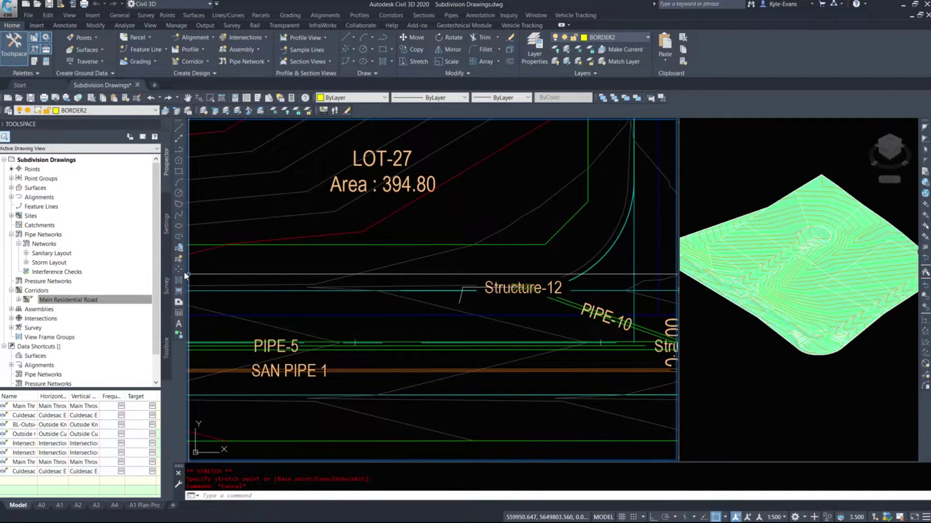
middle_click_drag(436, 352, 132, 319)
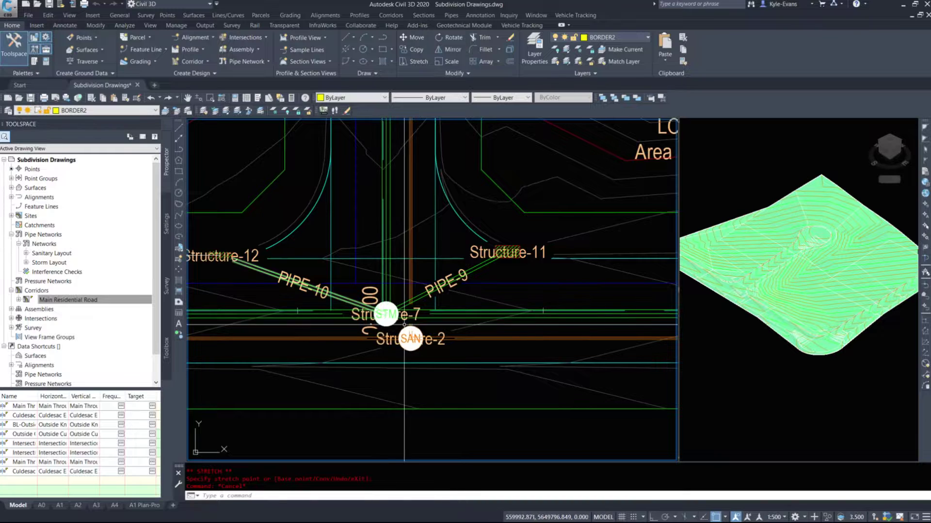
scroll(404, 324, "down", 6)
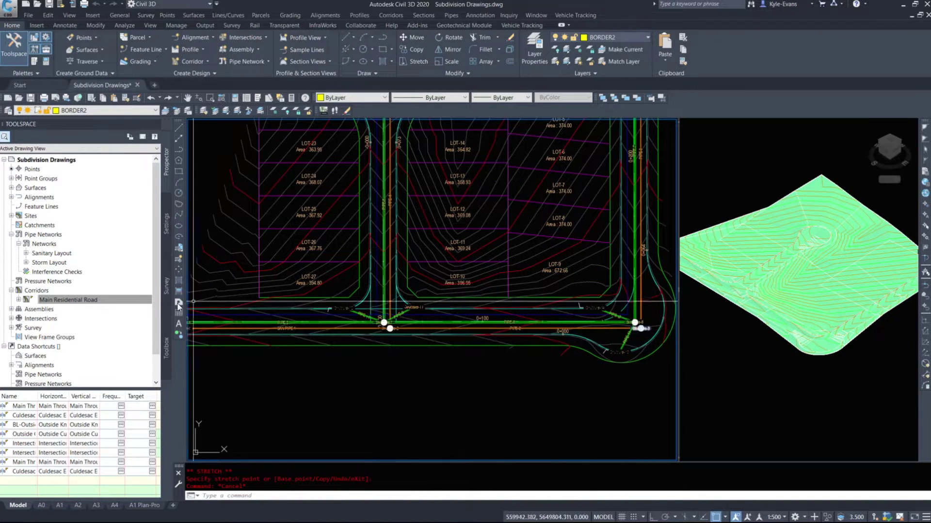
scroll(340, 310, "up", 5)
Check Structure-6's surface elevation and set the invert elevation of its connected Pipe-5 to 1127.587 m.
left_click(344, 239)
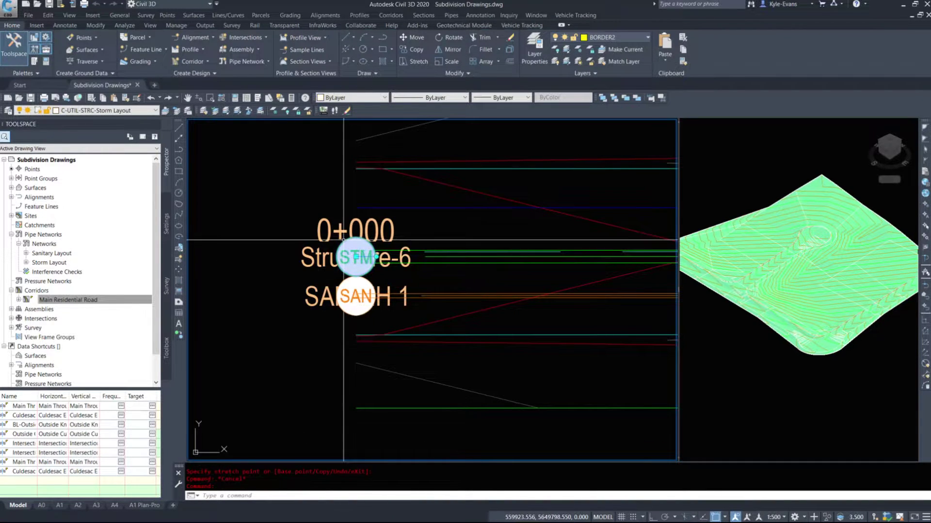
right_click(359, 237)
left_click(397, 356)
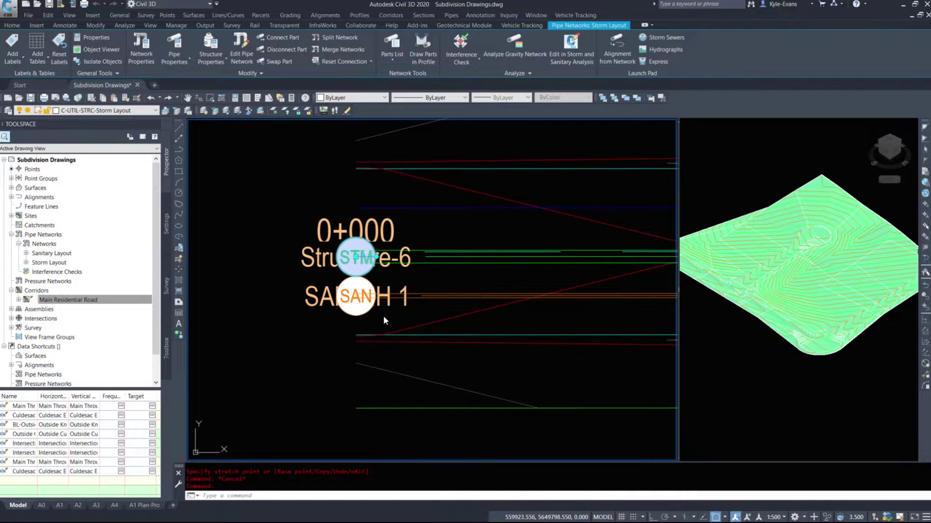
left_click(383, 39)
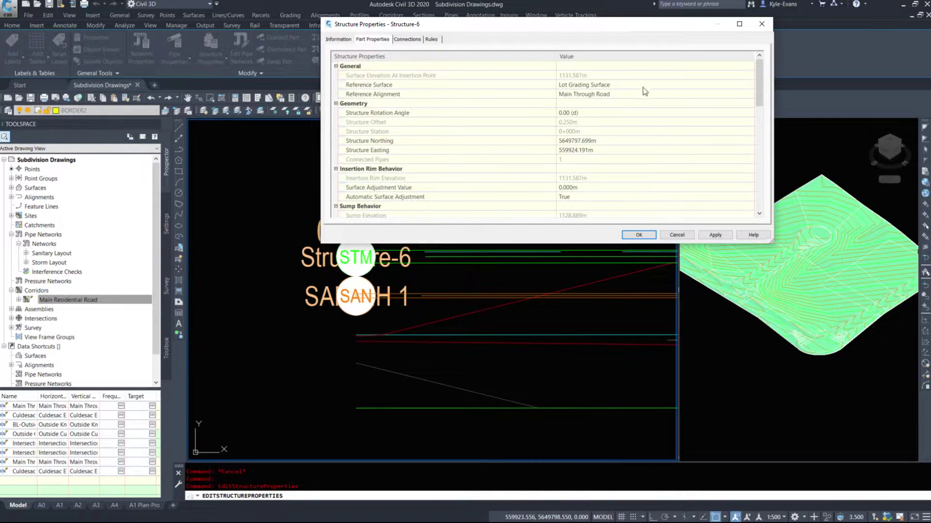
left_click(578, 76)
left_click(410, 39)
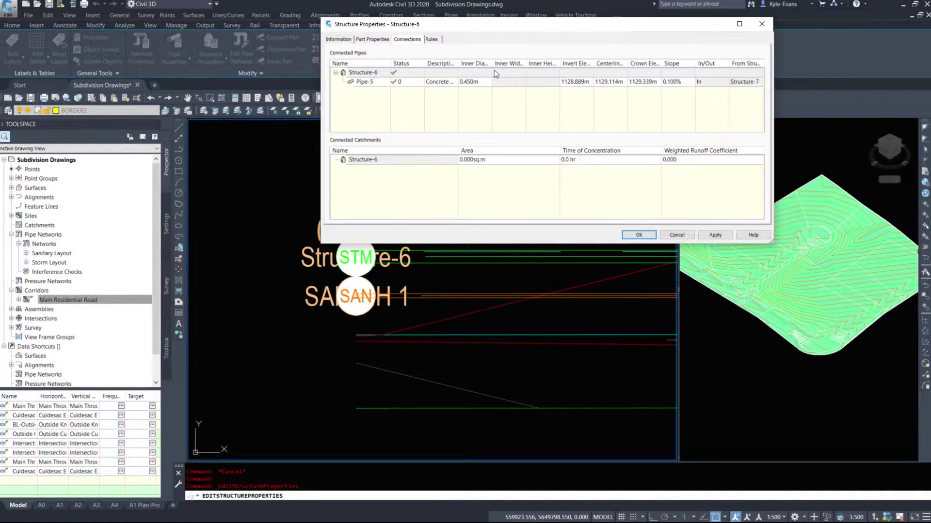
left_click(573, 82)
type("11")
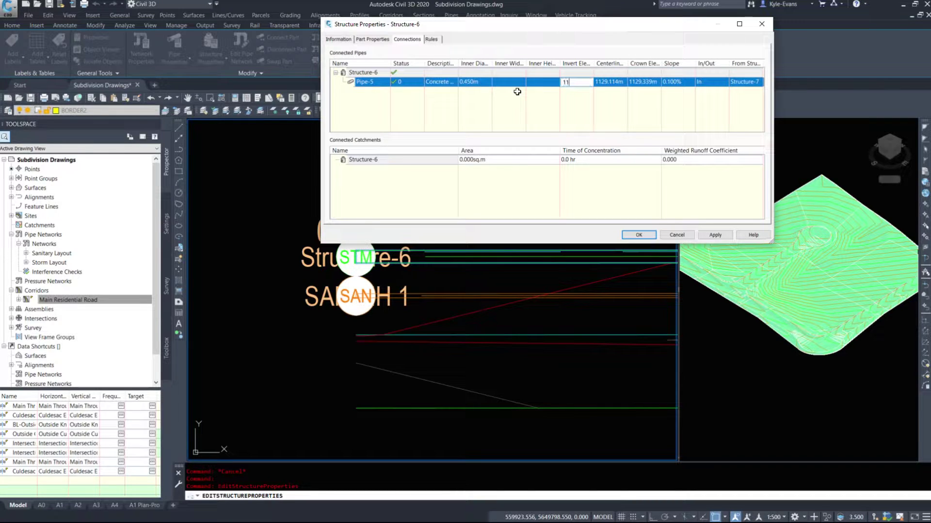
type("3.587")
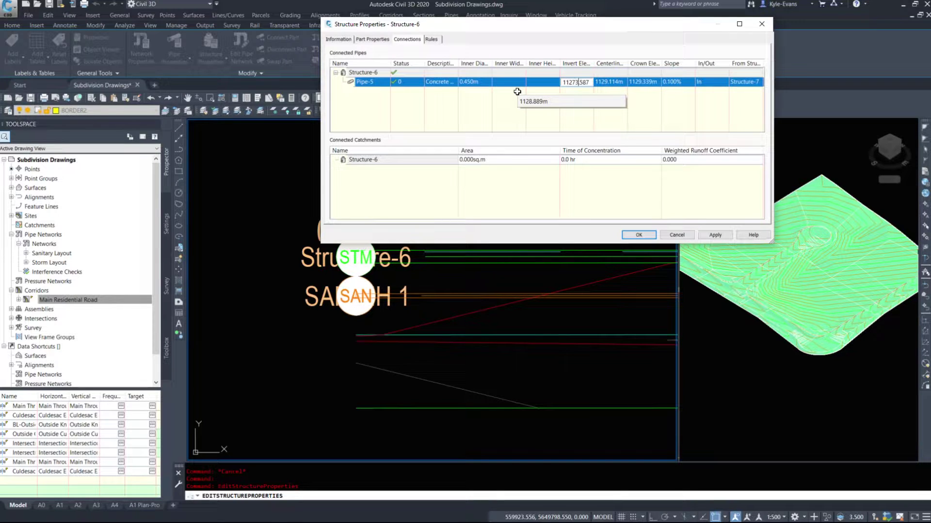
key("BackSpace")
left_click(638, 235)
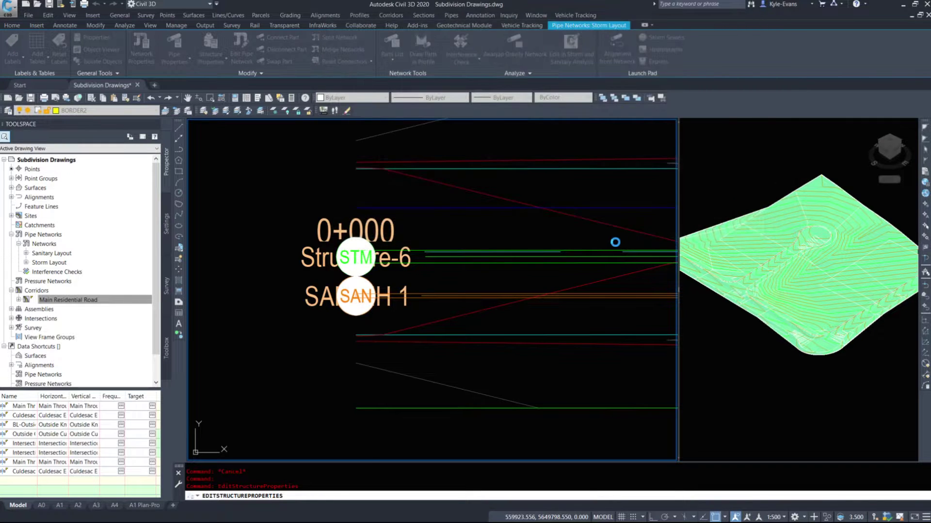
Reduce the slope of storm Pipe-5, holding its start, to give an invert of 1127.755 m at Structure-7.
scroll(390, 275, "down", 5)
scroll(391, 275, "down", 7)
scroll(532, 216, "up", 6)
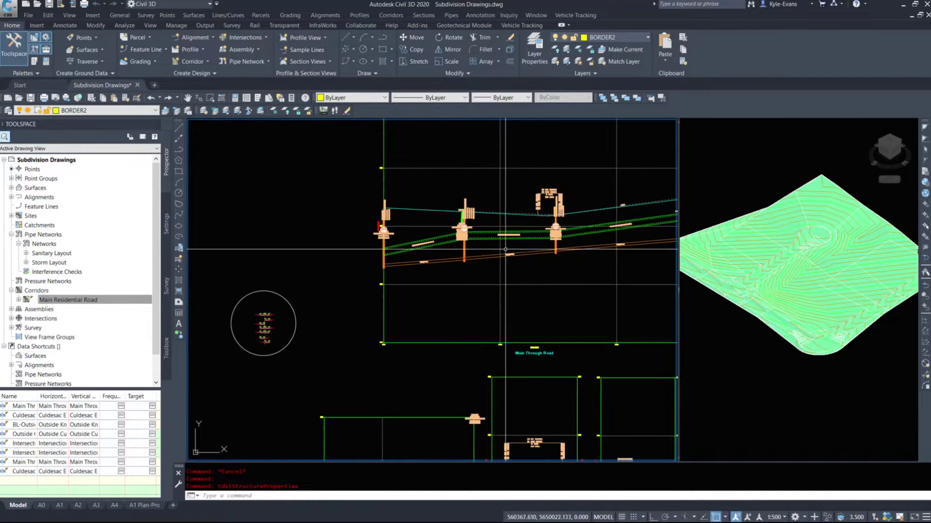
scroll(440, 254, "up", 4)
left_click(393, 237)
right_click(394, 239)
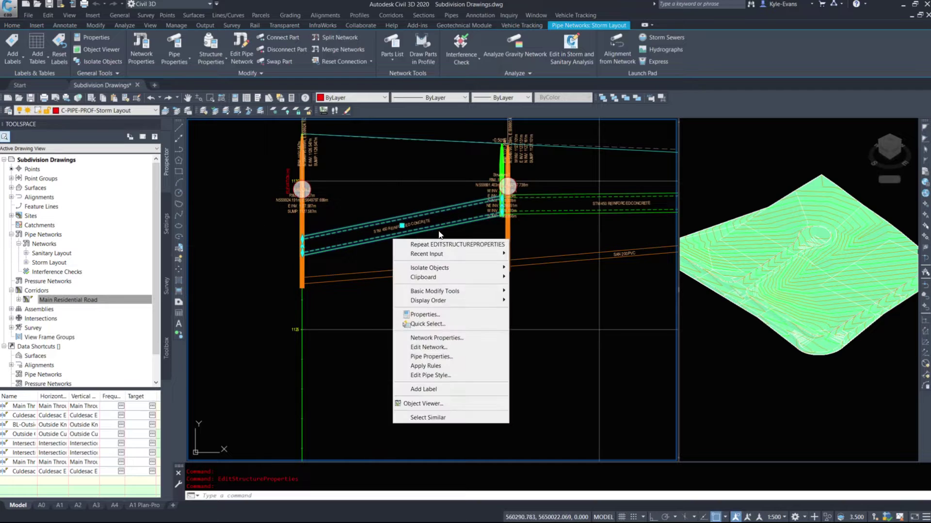
left_click(431, 356)
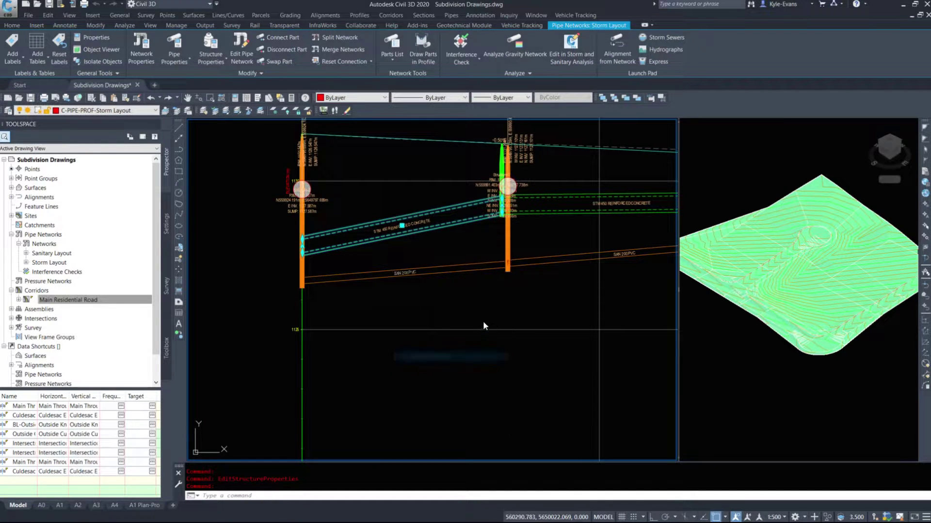
left_click(492, 318)
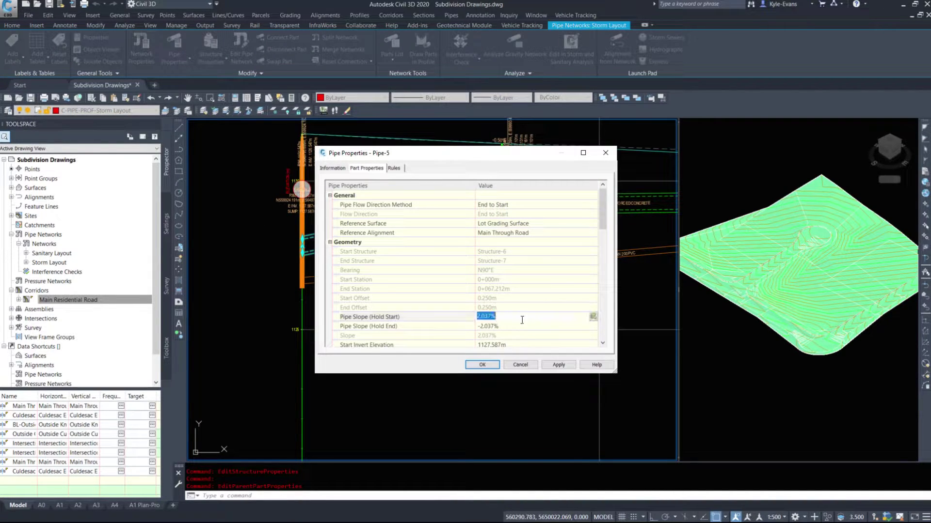
key("BackSpace")
type("2")
key("Return")
left_click(492, 364)
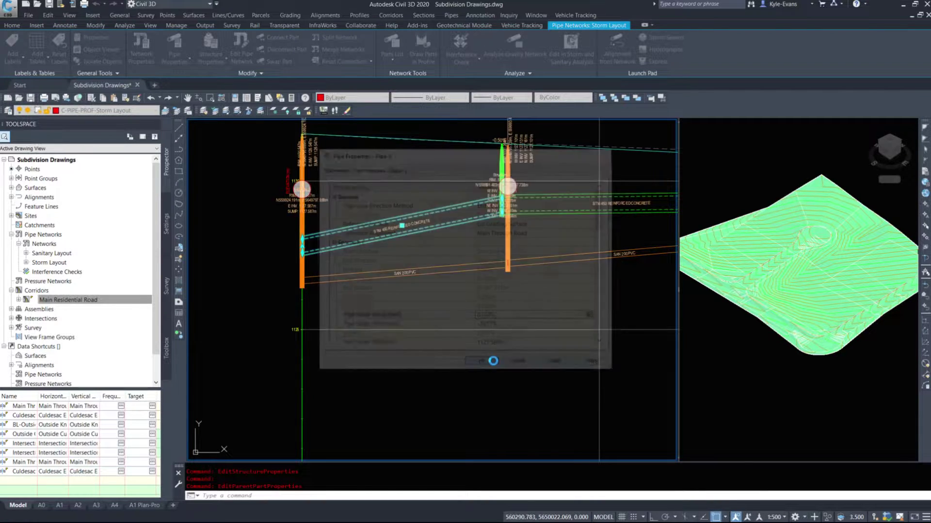
key("Escape")
Lower the adjoining storm pipe's invert at Structure-7 to match Pipe-5's end invert of 1127.755 m in the Main Through Road profile view.
scroll(354, 251, "up", 4)
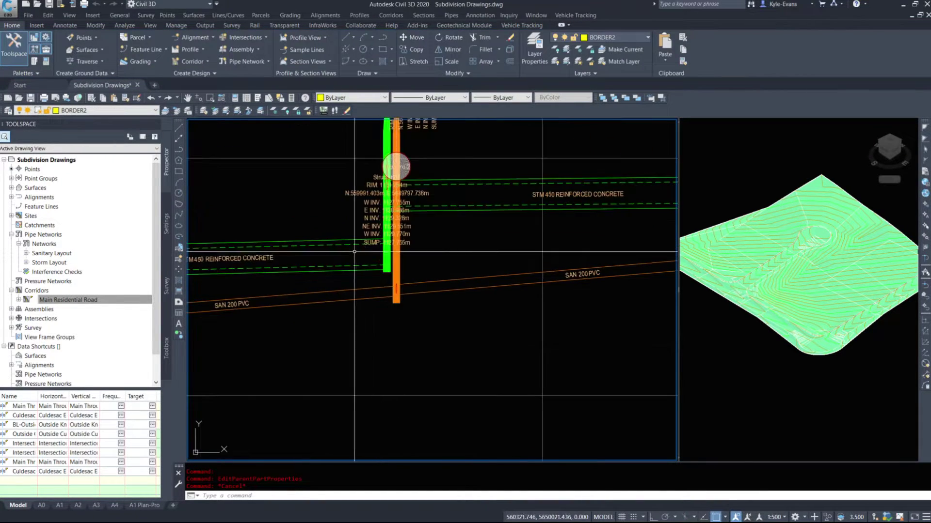
left_click(332, 240)
left_click(484, 211)
middle_click_drag(432, 249, 445, 235)
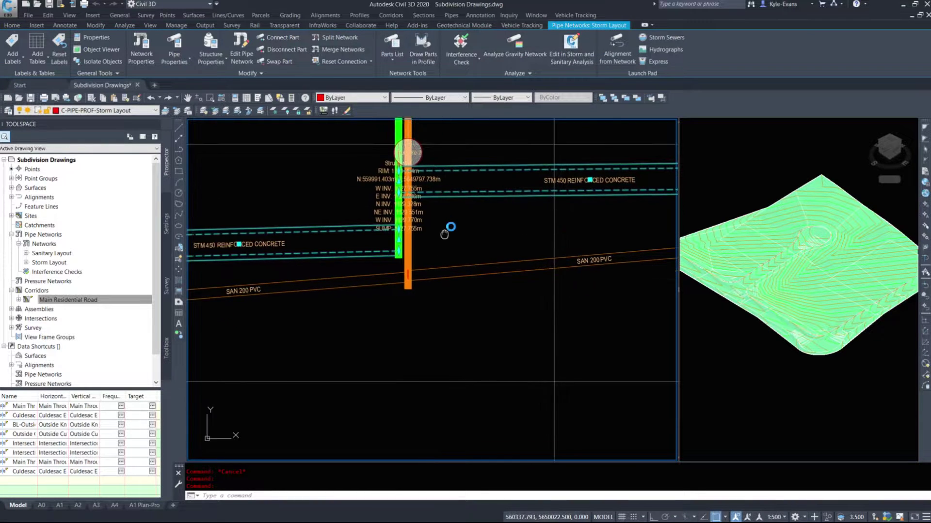
scroll(444, 232, "up", 4)
left_click(327, 158)
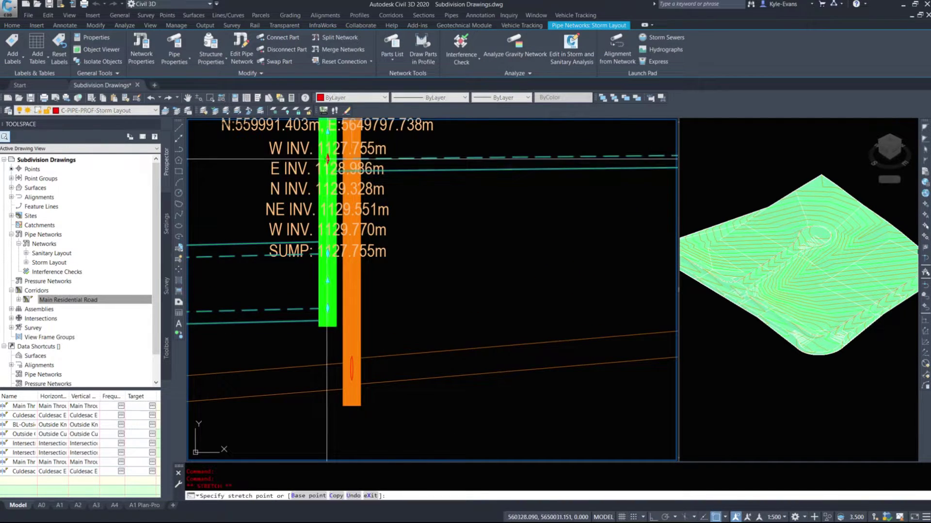
left_click(442, 316)
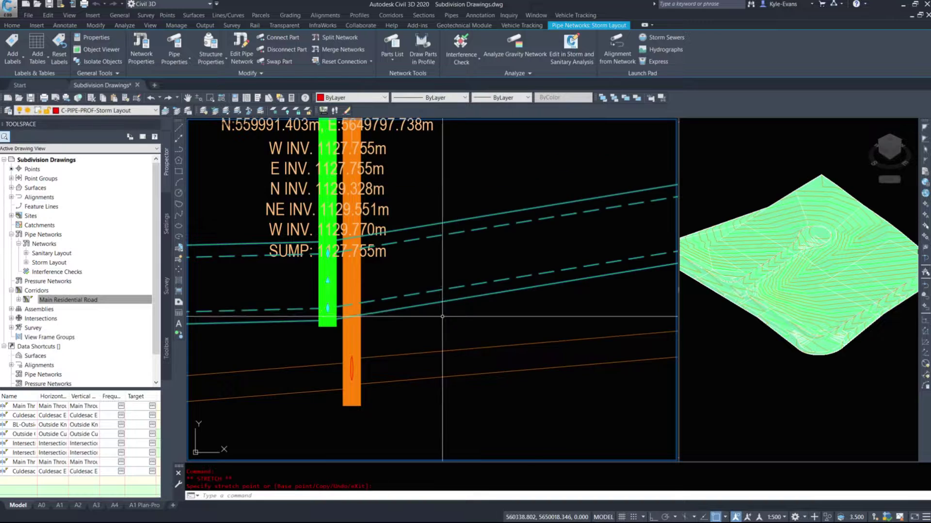
key("Escape")
left_click(328, 308)
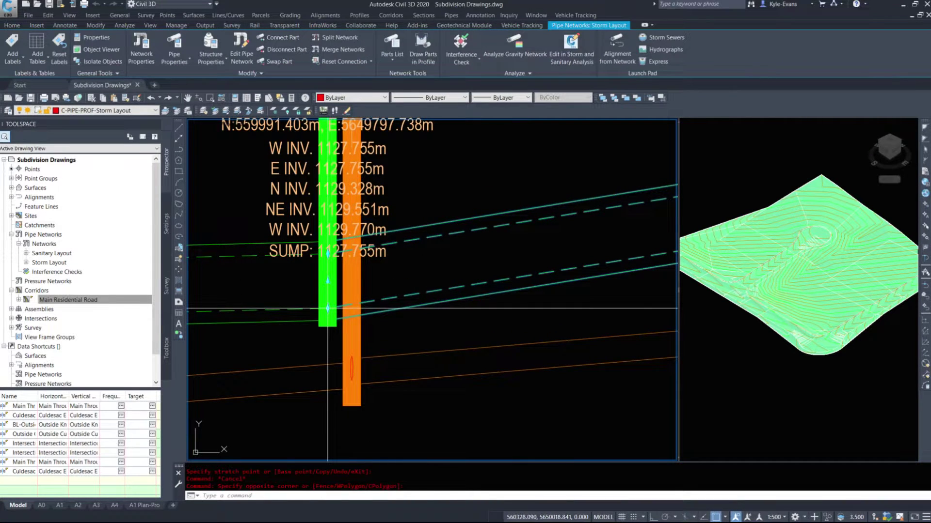
left_click(328, 308)
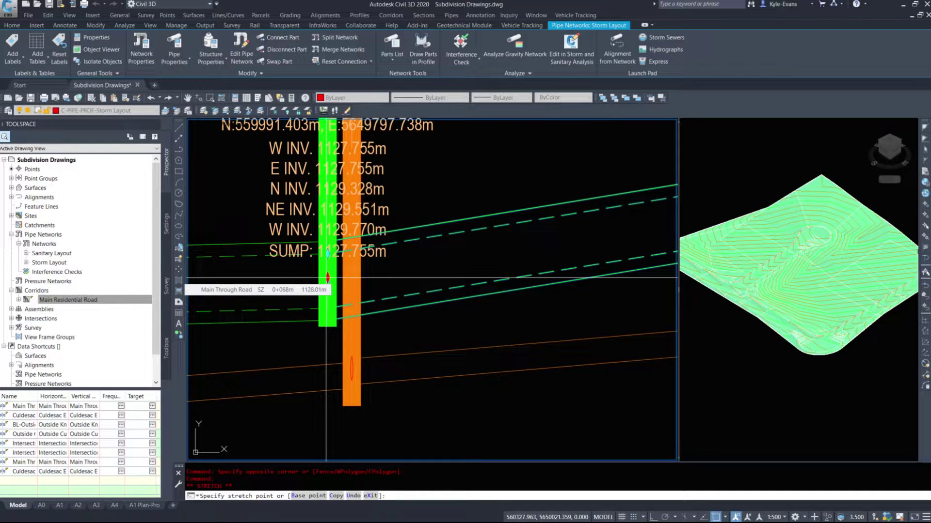
key("Escape")
Check the station range in the profile view properties of Main Through Road.
scroll(326, 278, "down", 5)
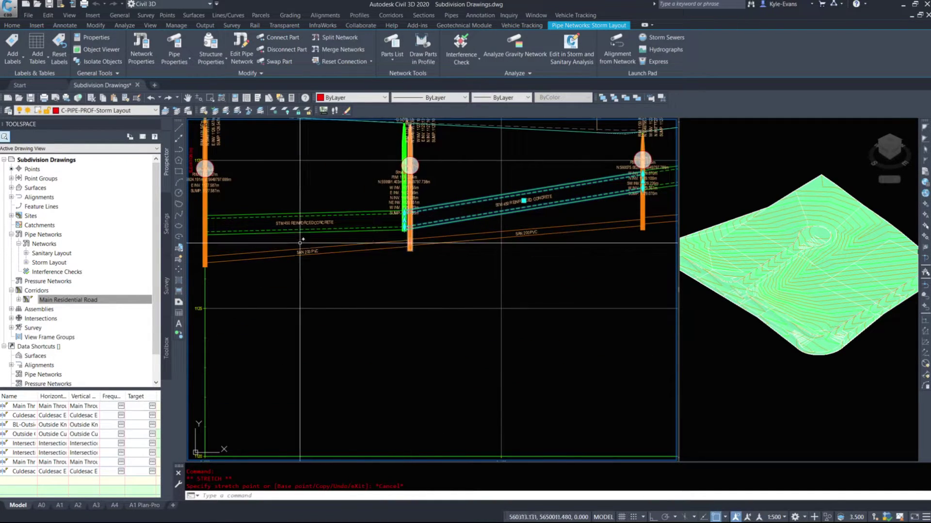
left_click(218, 299)
left_click(212, 313)
right_click(289, 333)
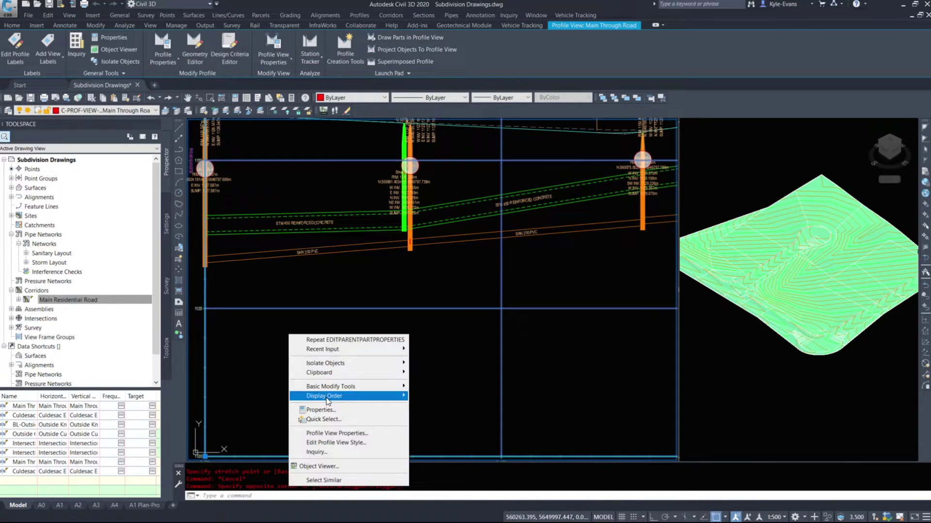
left_click(328, 435)
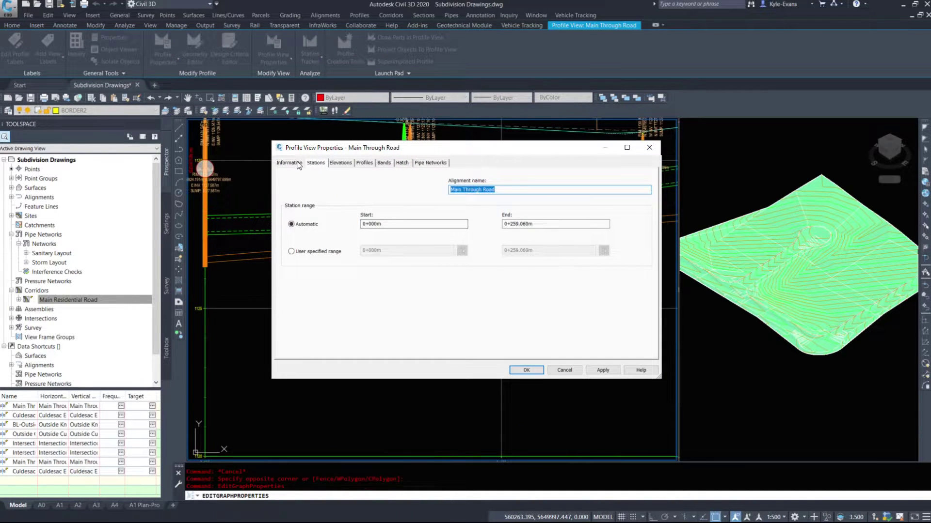
key("Escape")
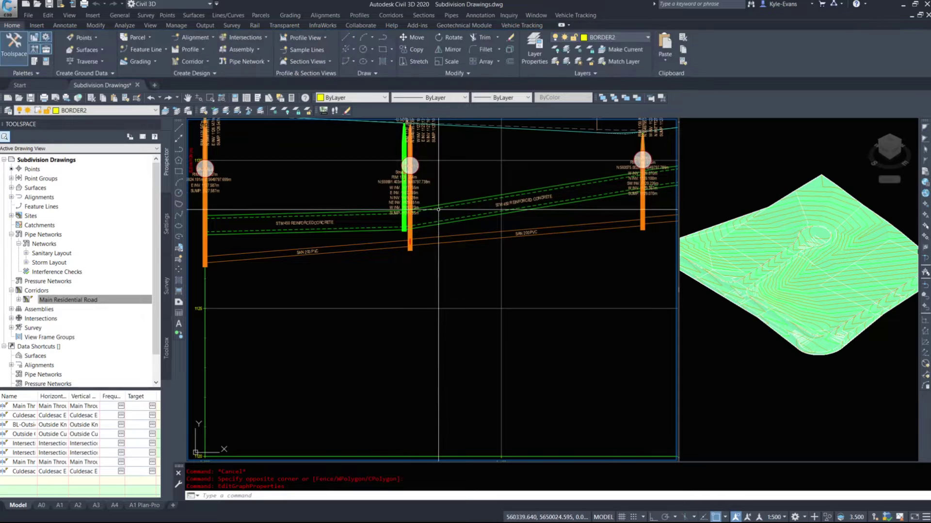
Raise Pipe-6's invert at Structure-7 to 1127.785 m in the profile view and check it in the structure's connected pipes list.
left_click(430, 205)
left_click(431, 203)
scroll(430, 201, "up", 5)
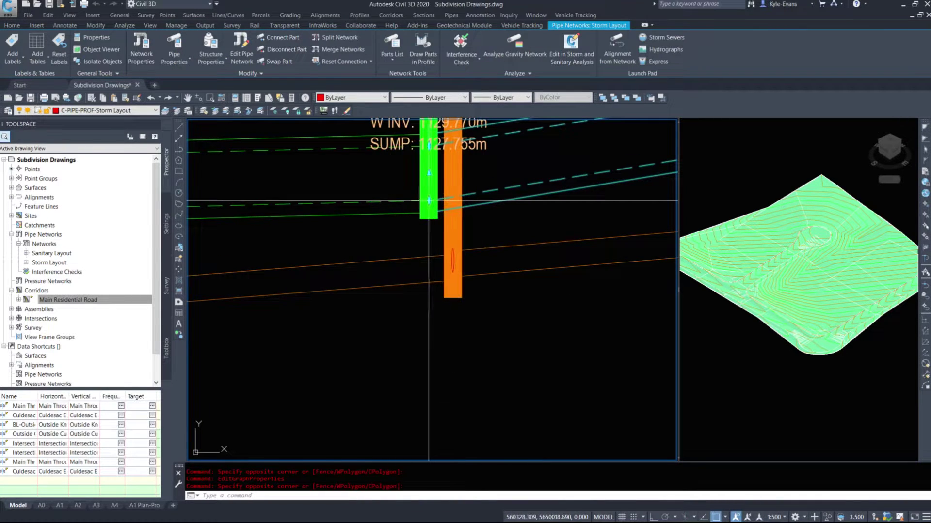
left_click(429, 195)
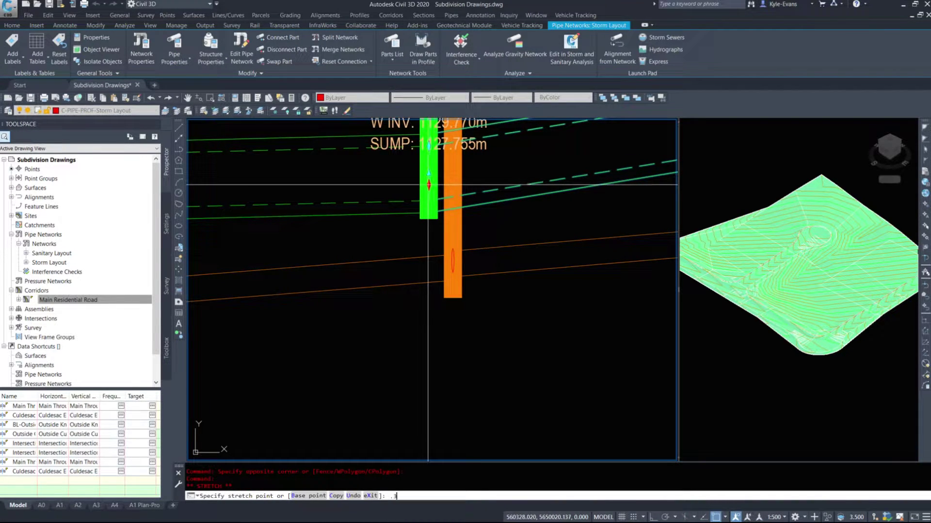
key("Escape")
left_click(429, 218)
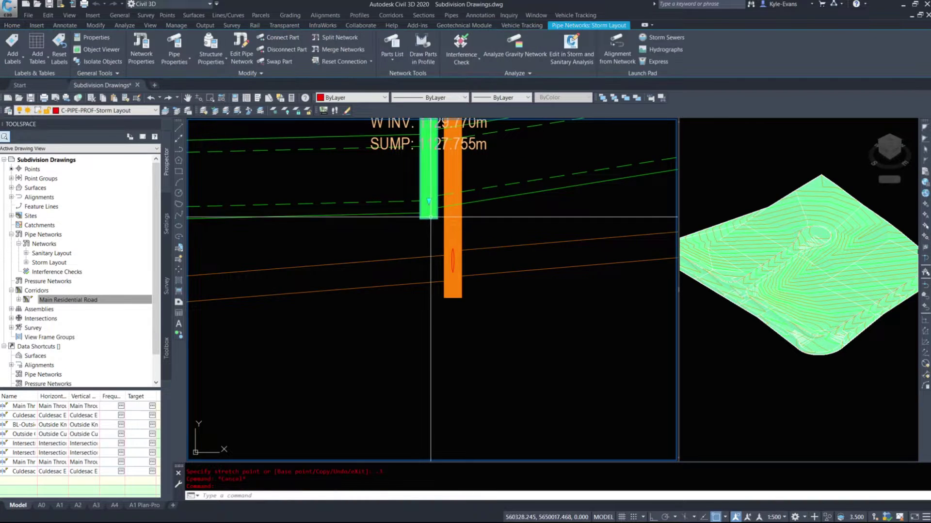
right_click(430, 219)
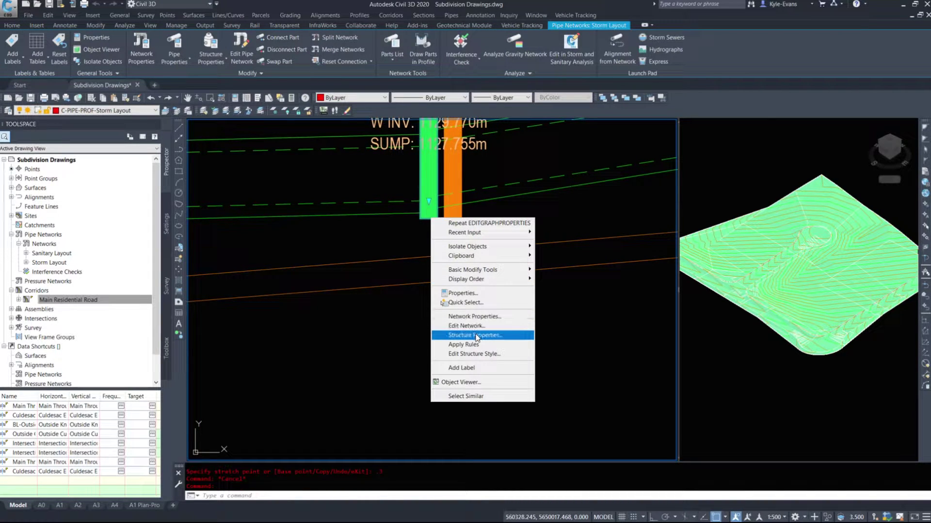
left_click(477, 335)
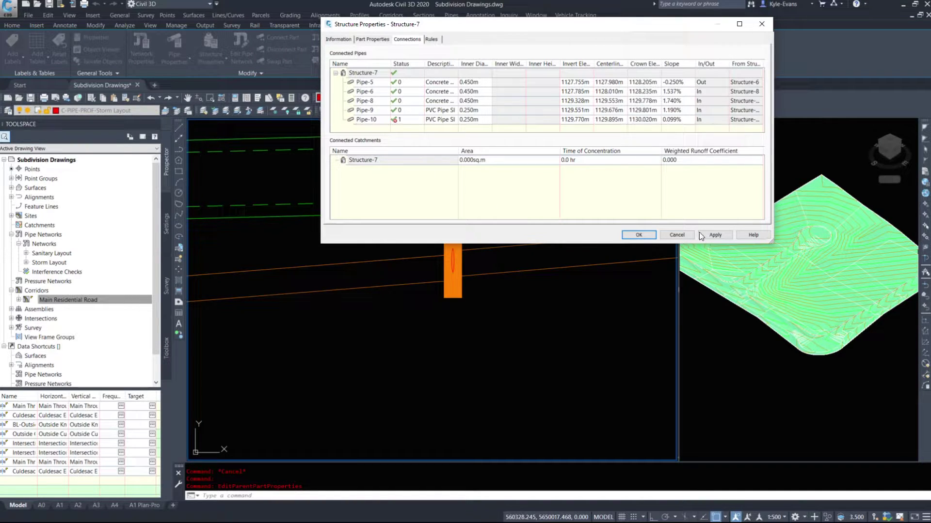
left_click(639, 235)
Open Structure-7's properties from the plan view and compare the invert elevations of connected Pipe-5 and Pipe-6.
scroll(650, 245, "down", 10)
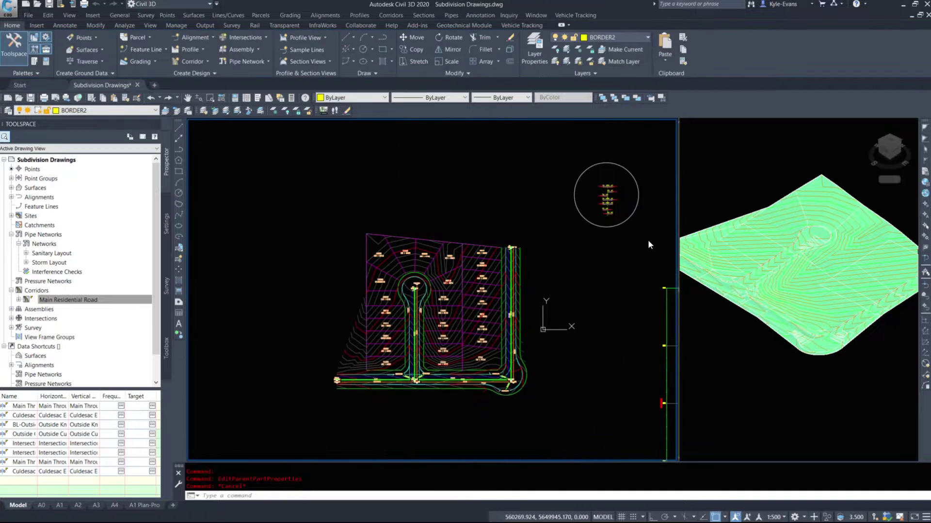
scroll(407, 361, "down", 6)
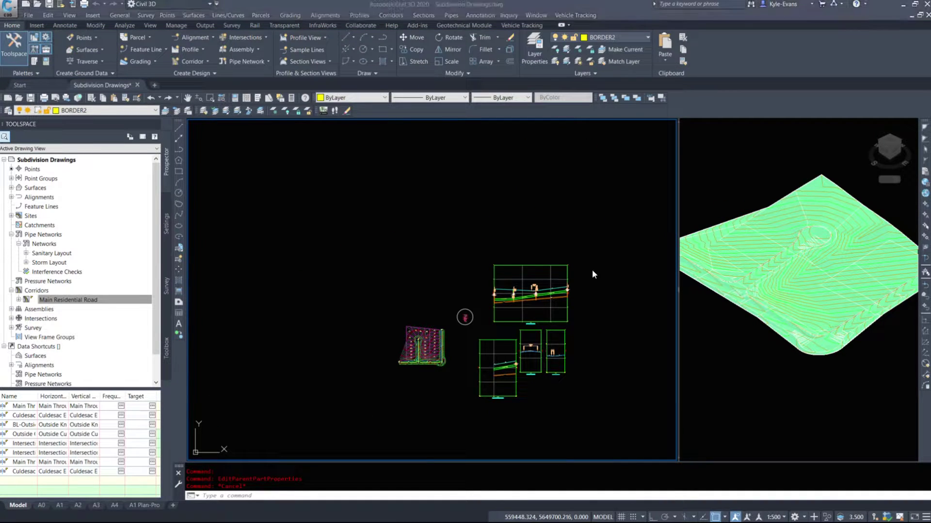
scroll(417, 348, "up", 8)
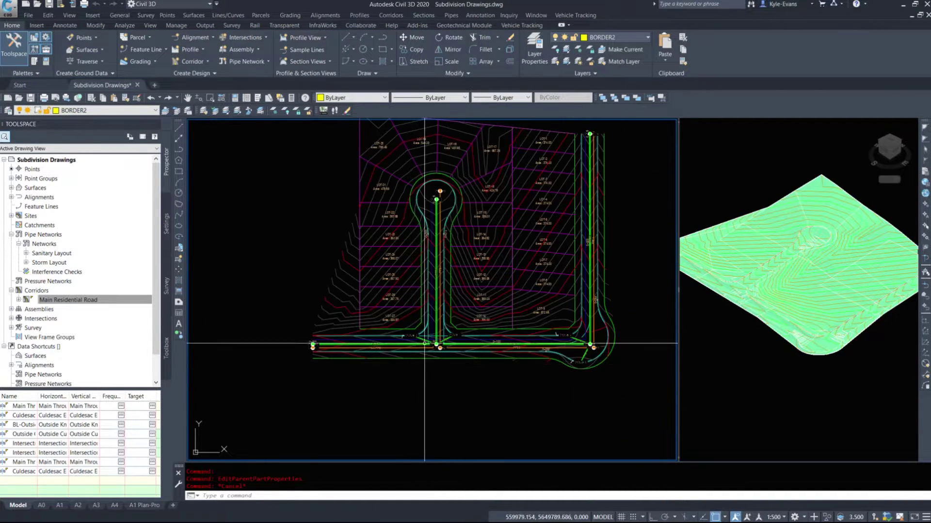
scroll(438, 345, "up", 6)
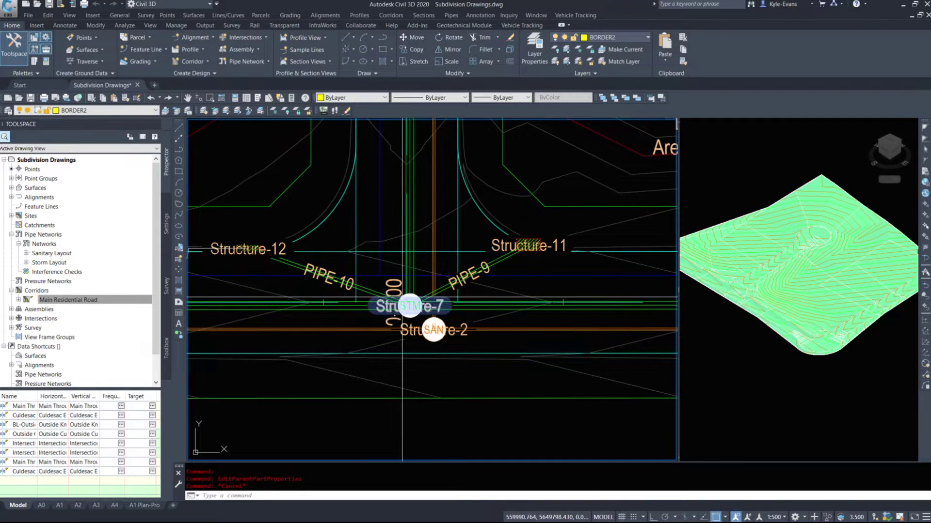
left_click(410, 305)
key("Escape")
left_click(407, 310)
key("Escape")
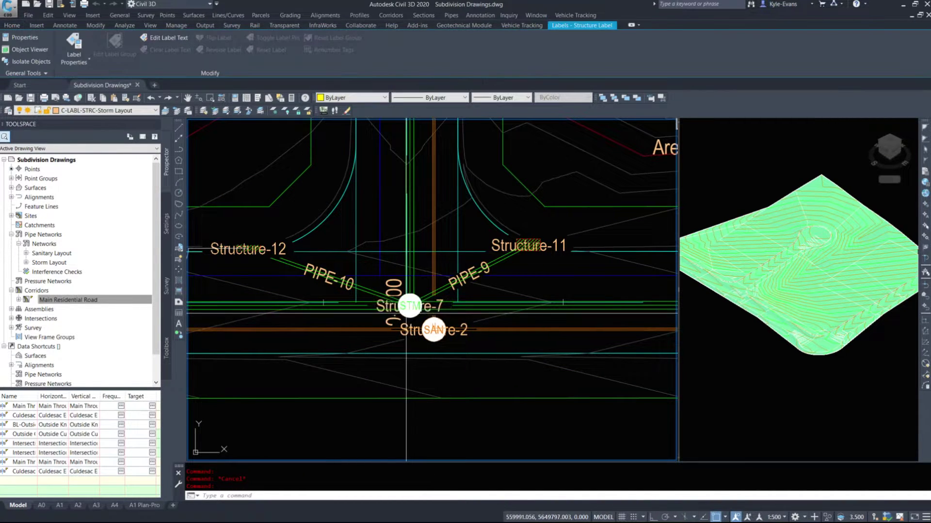
left_click(410, 318)
right_click(410, 318)
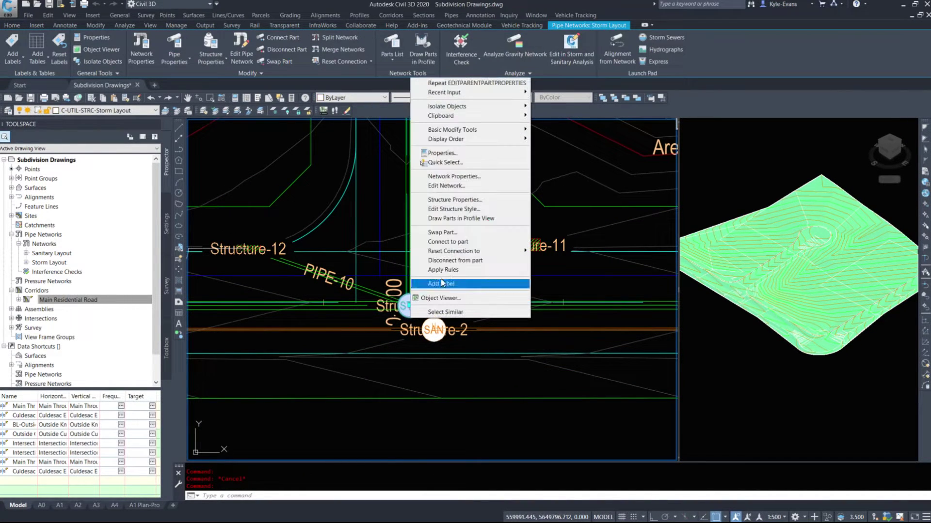
left_click(449, 200)
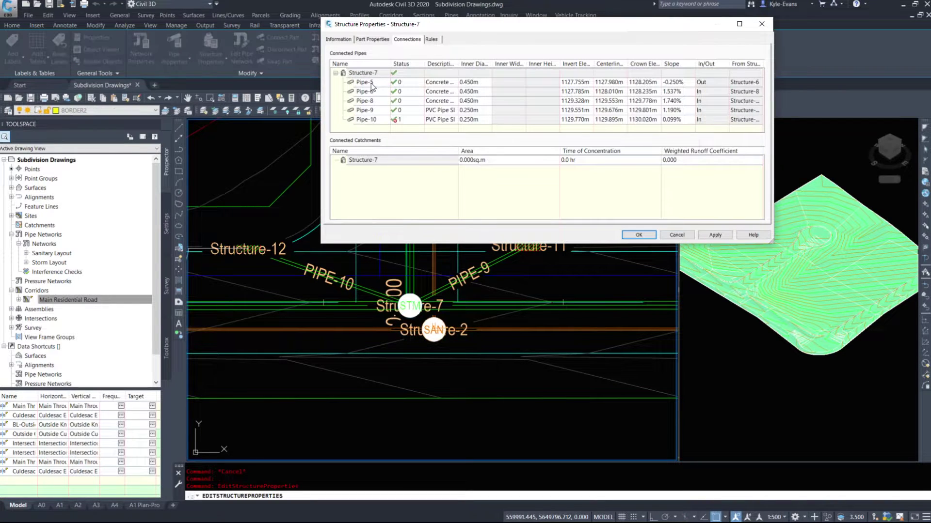
left_click(371, 82)
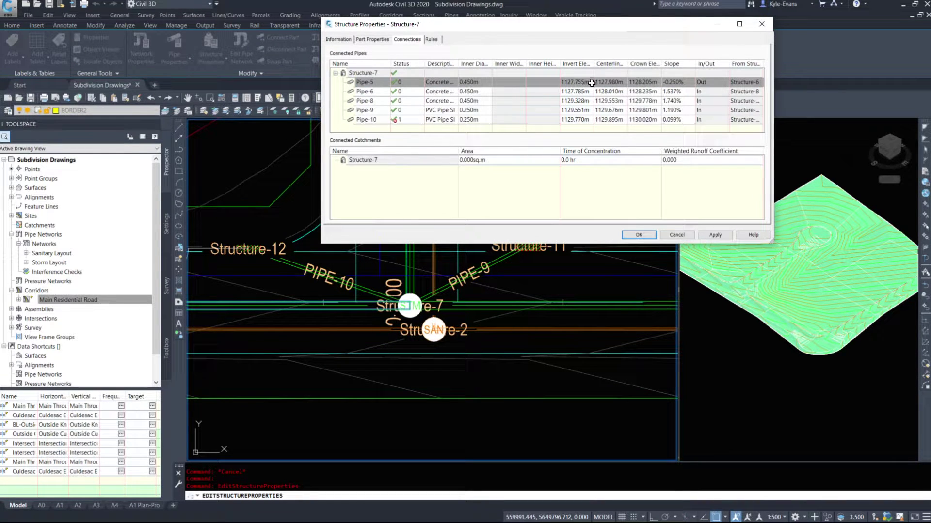
left_click(385, 92)
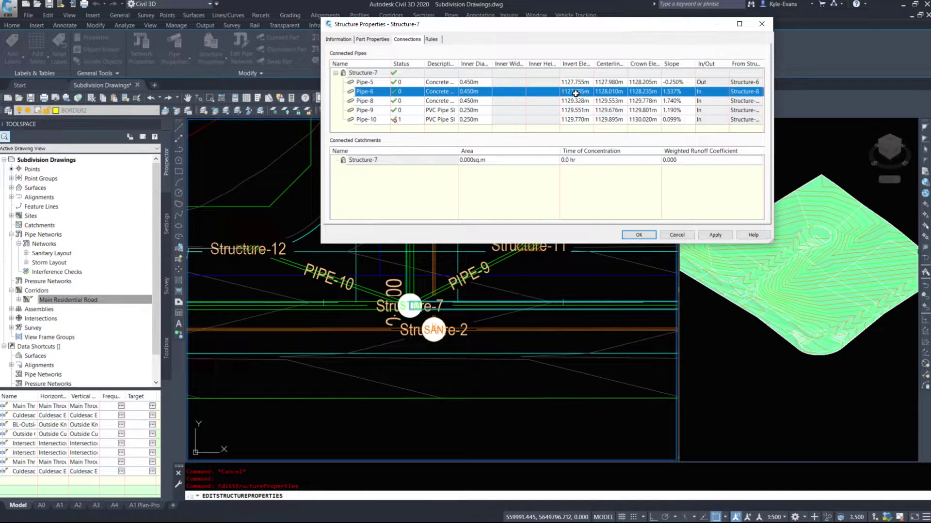
Set Pipe-8's invert elevation at Structure-7 to 1127.815 m and accept the structure's properties.
left_click(367, 101)
left_click(569, 101)
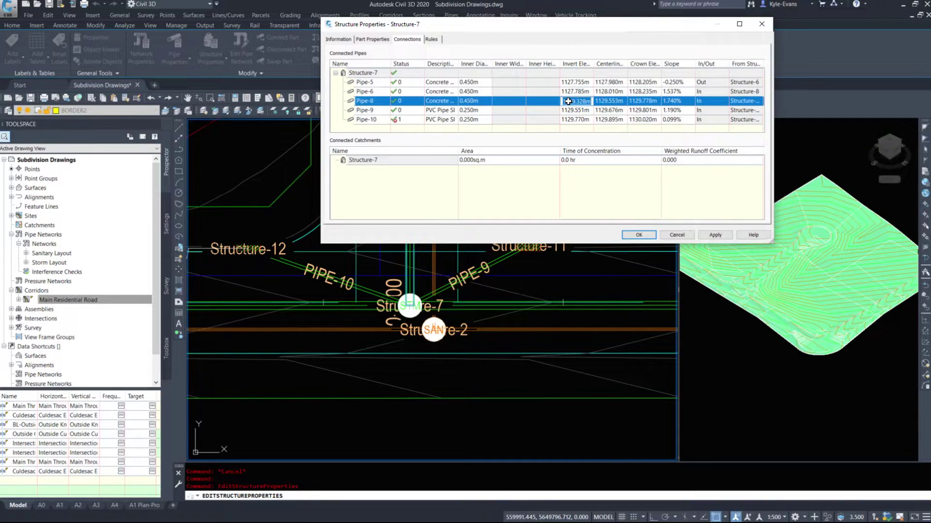
key("BackSpace")
key("Return")
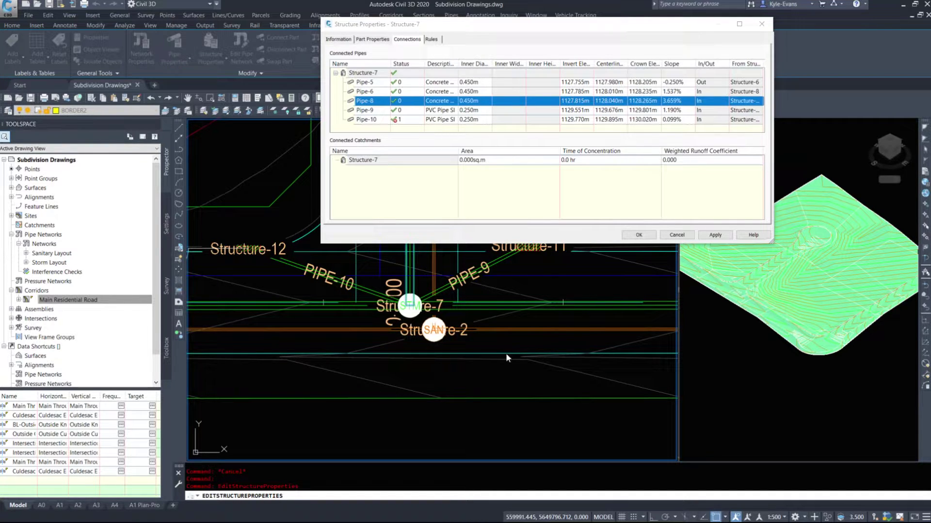
left_click(376, 110)
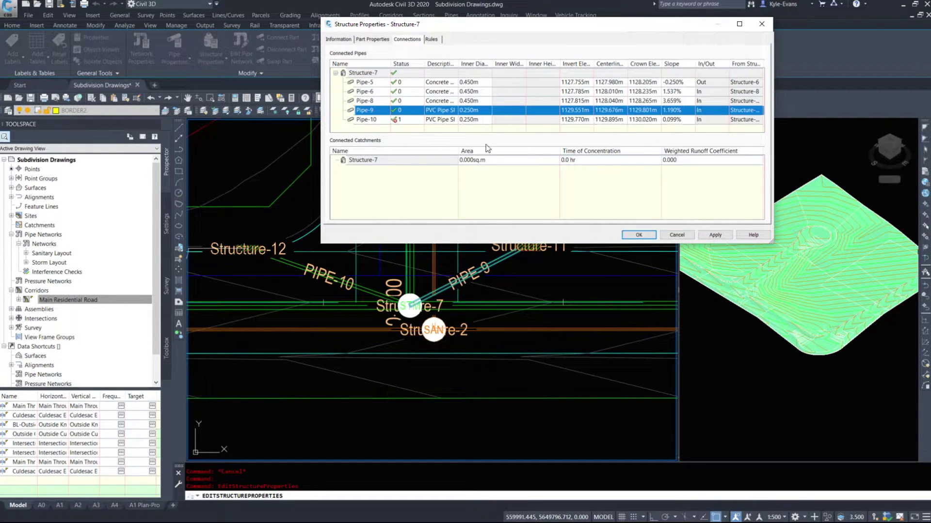
left_click(635, 234)
Move the Structure-12 label up and away from its catch basin in the plan view.
middle_click_drag(314, 281, 390, 293)
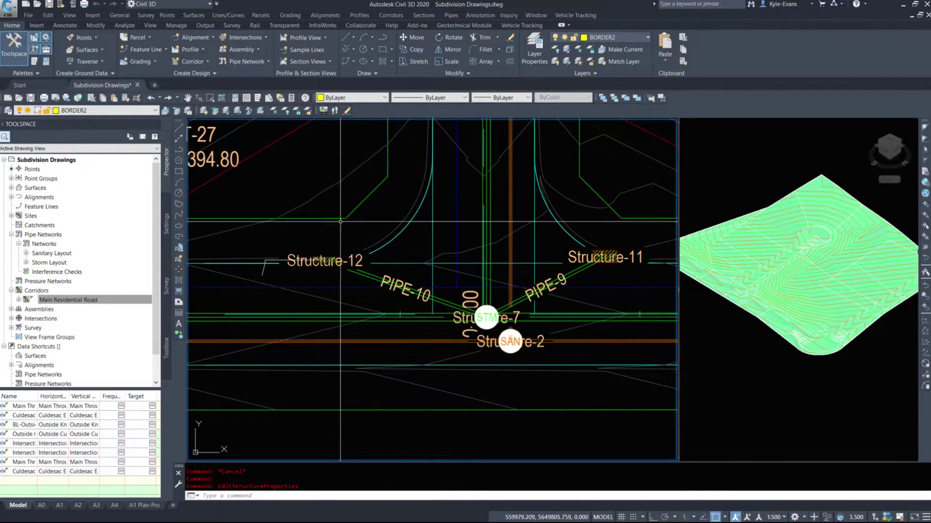
scroll(340, 250, "up", 5)
left_click(346, 246)
scroll(347, 247, "down", 4)
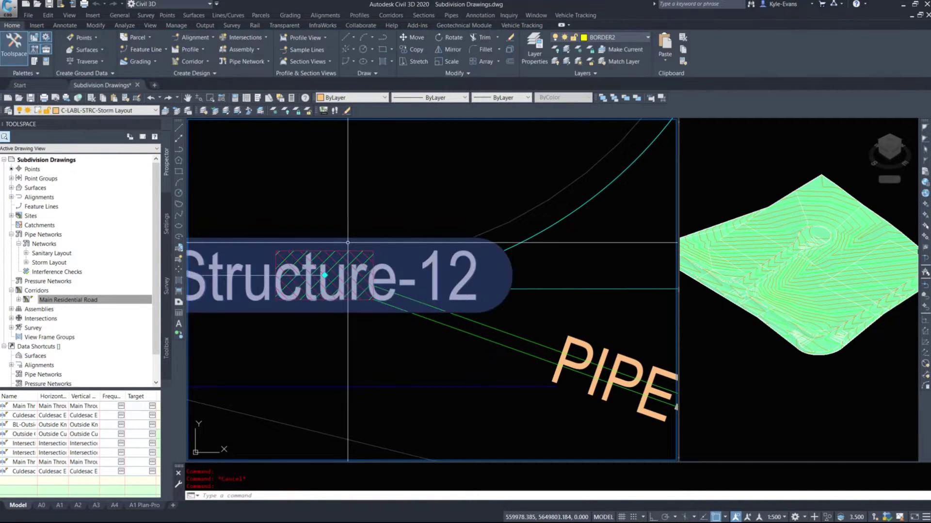
left_click(366, 263)
left_click(335, 216)
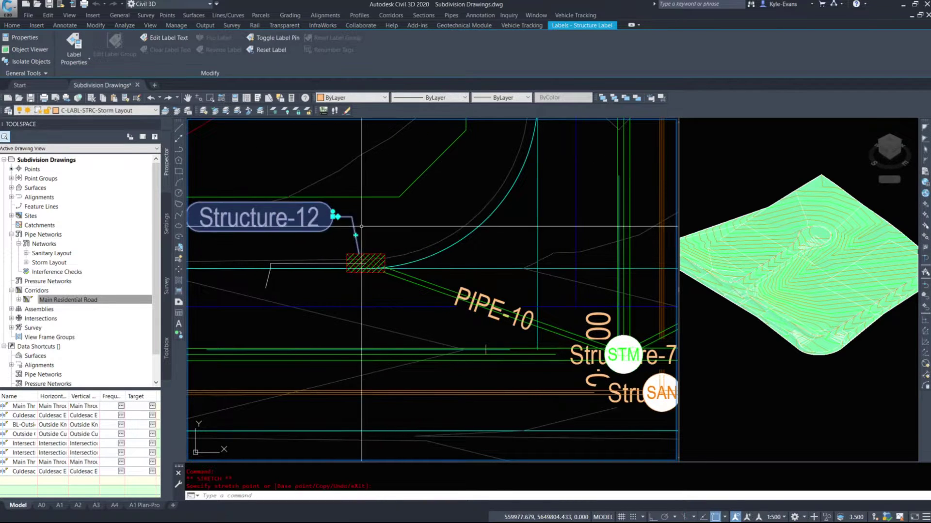
key("Escape")
Move the Structure-11 label up and away from its catch basin near the end of Pipe-9.
mouse_move(558, 257)
middle_mouse_down()
mouse_move(335, 239)
mouse_move(474, 258)
middle_mouse_up()
left_click(547, 239)
left_click(590, 240)
left_click(633, 200)
key("Escape")
Check Structure-12's surface elevation and set the invert elevation of its connected Pipe-10 to 1130.013 m.
left_click(296, 245)
right_click(345, 237)
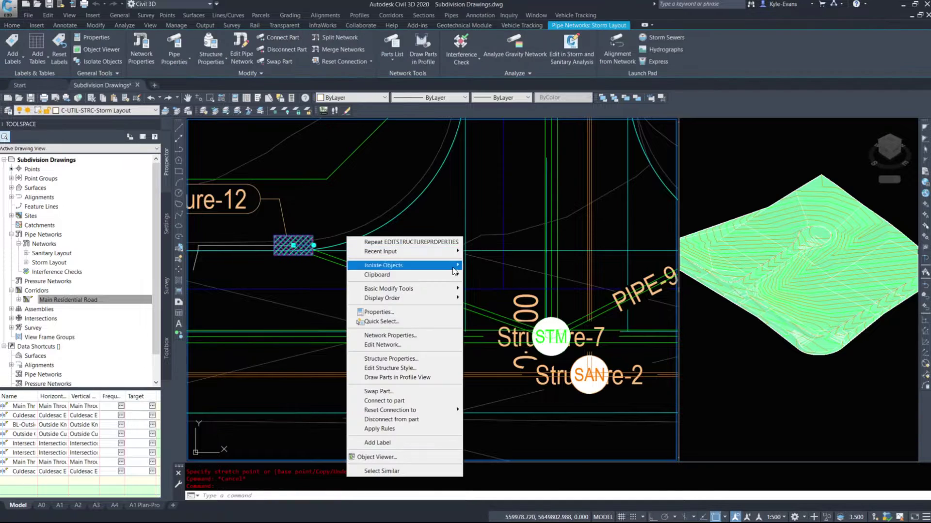
left_click(441, 358)
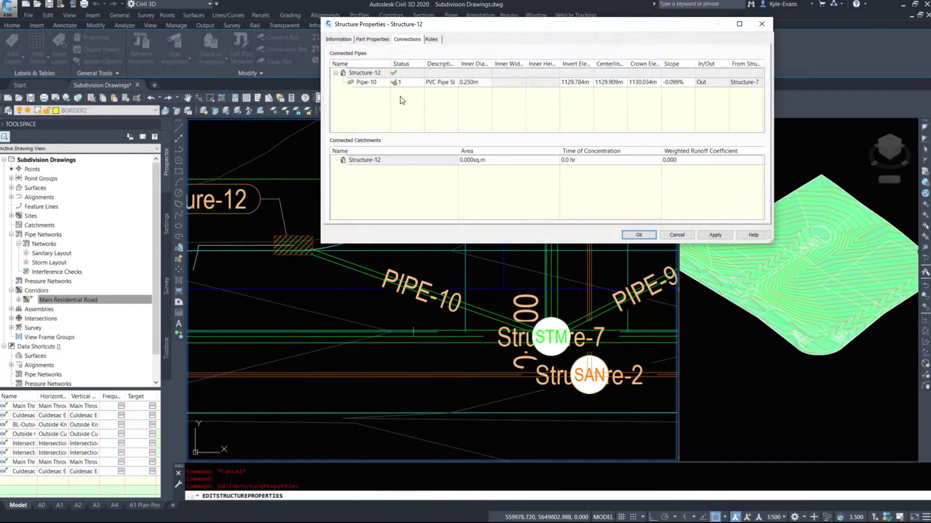
left_click(372, 39)
left_click(573, 76)
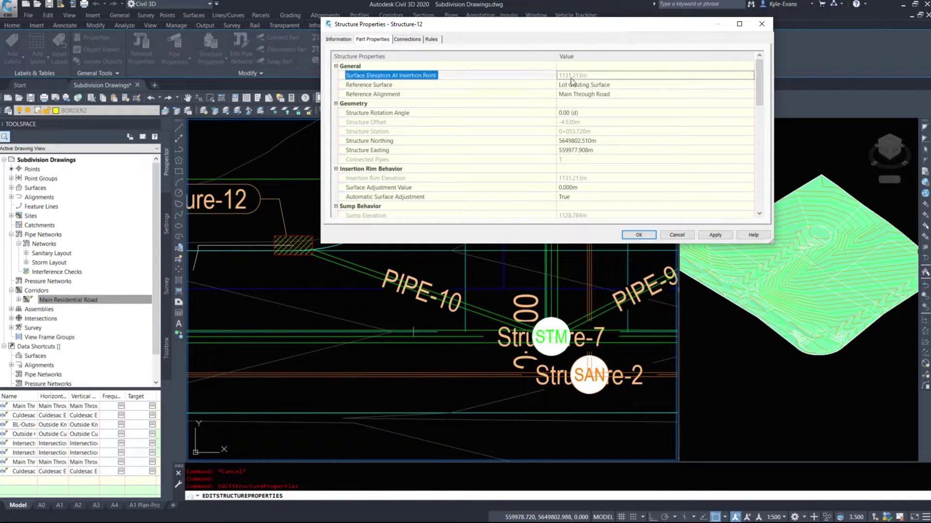
left_click(398, 42)
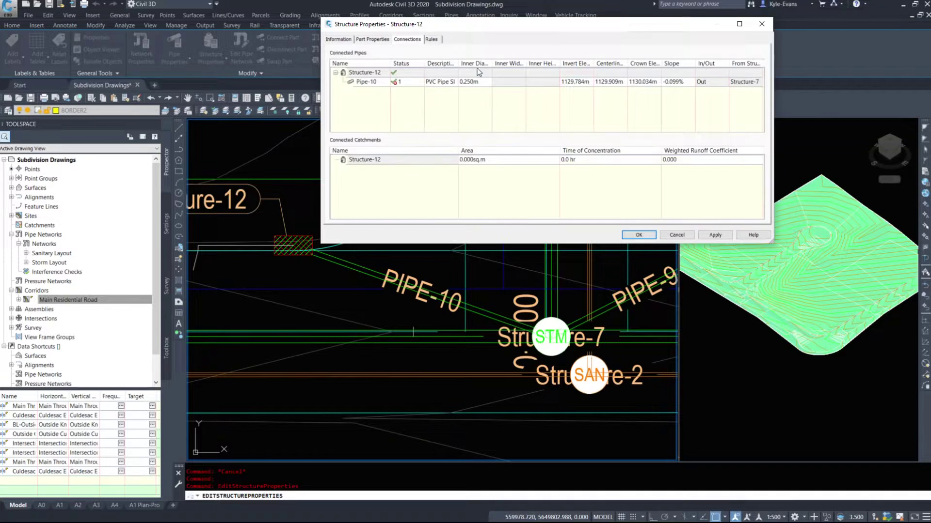
left_click(576, 82)
type("1")
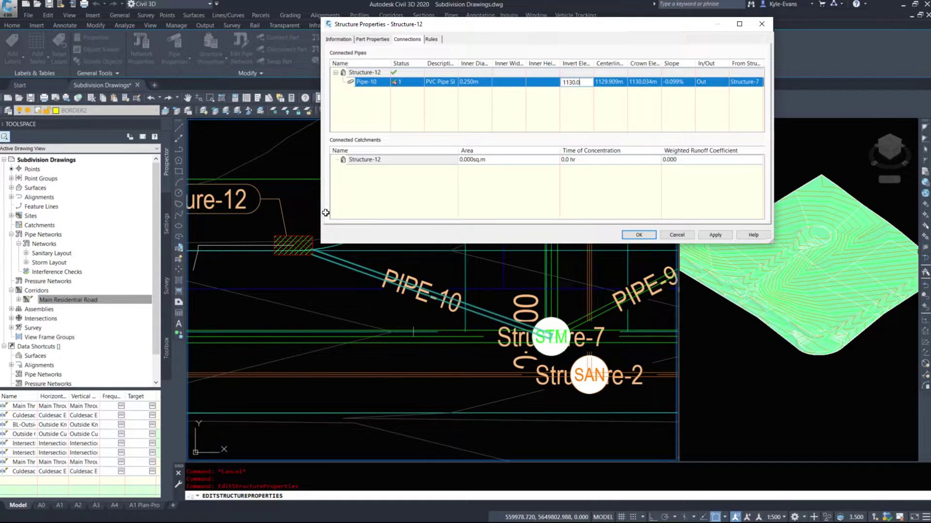
type("13")
key("Return")
left_click(639, 235)
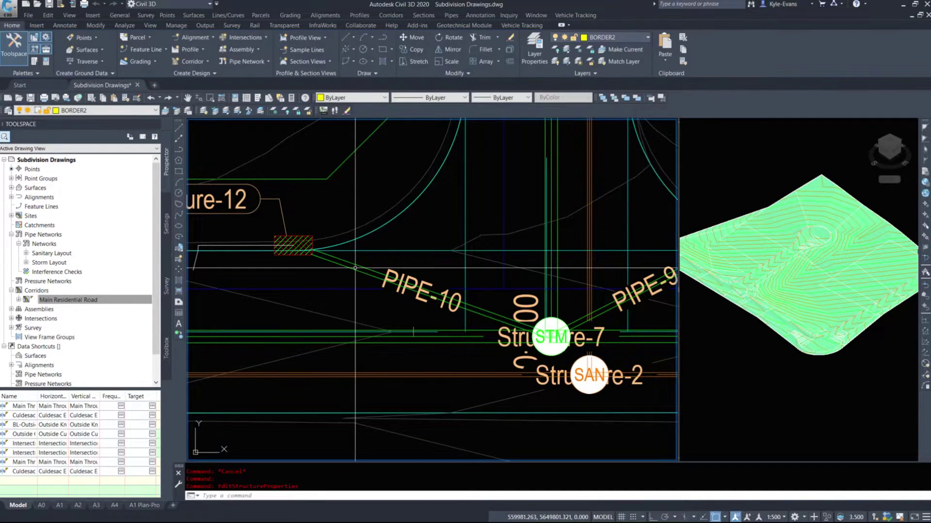
Review Pipe-10's slopes, inverts and rule checks, in particular its minimum cover, in the pipe's properties.
right_click(351, 274)
left_click(403, 391)
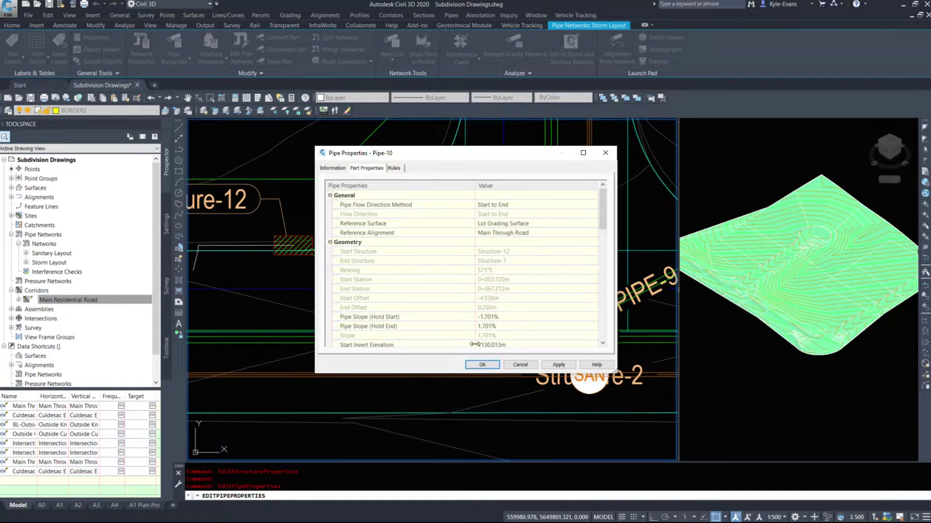
left_click(392, 168)
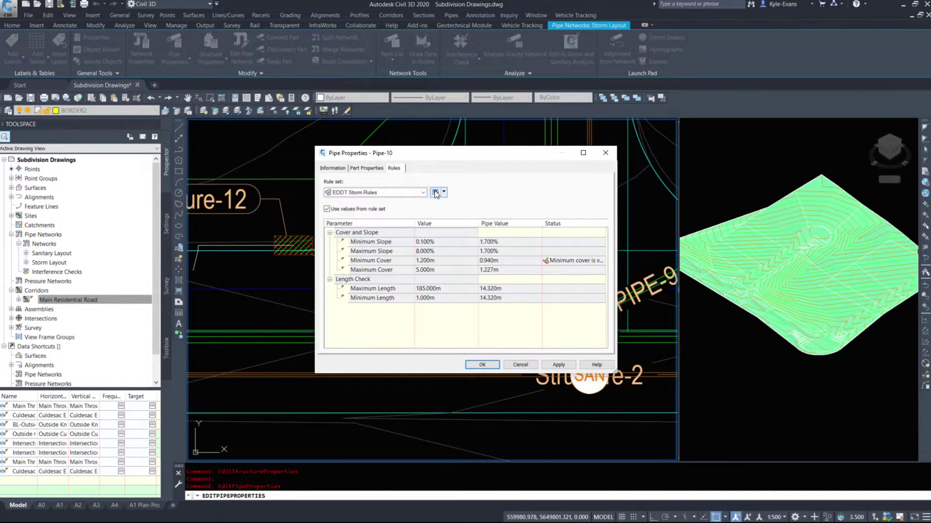
left_click(494, 262)
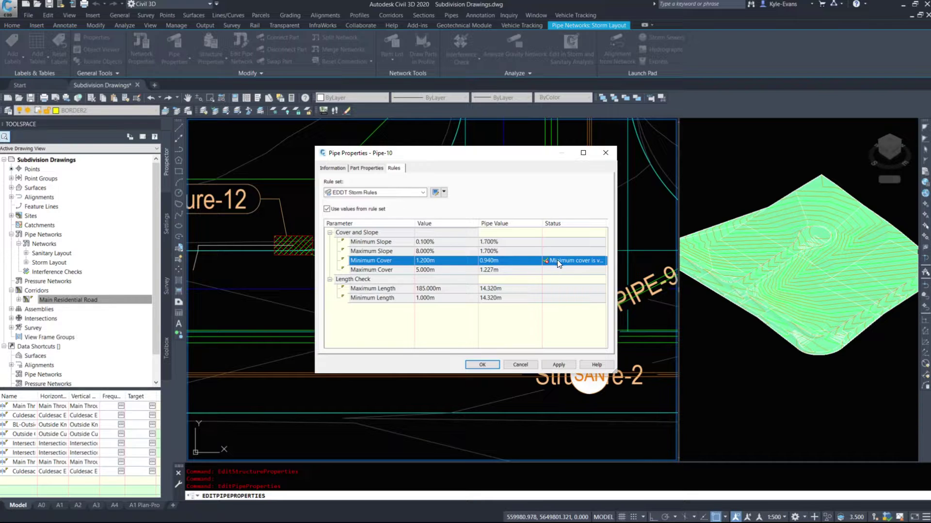
left_click(364, 169)
left_click(334, 169)
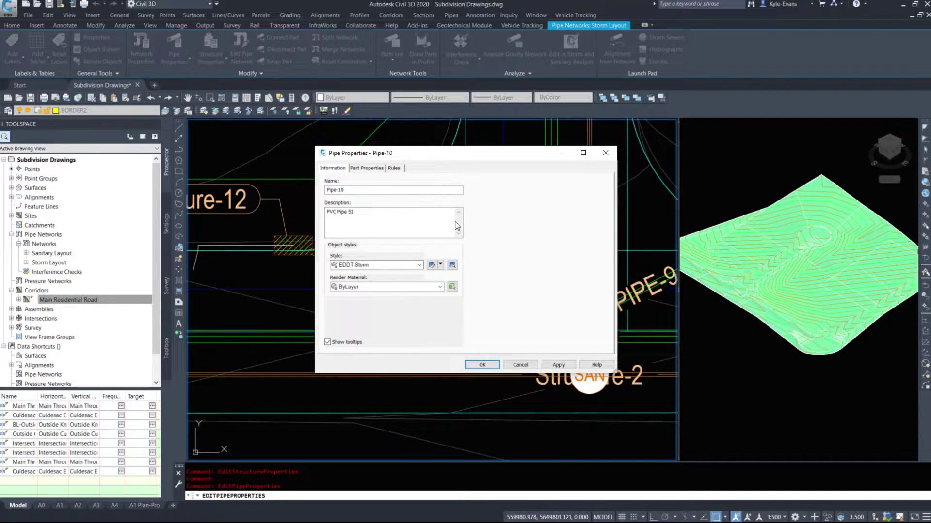
Set Pipe-10's slope to -2.000% while holding its start invert, and recheck the pipe against its rules.
left_click(373, 171)
scroll(492, 277, "down", 2)
left_click(428, 317)
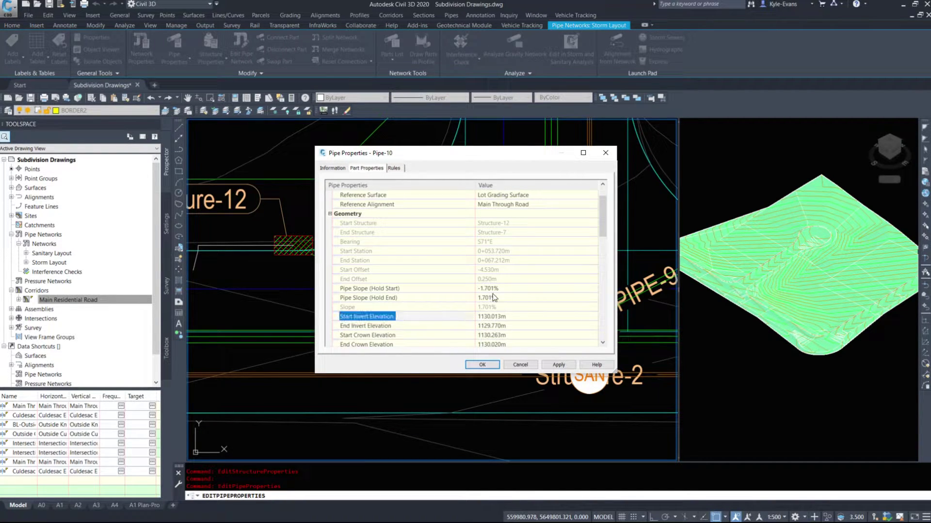
left_click(496, 289)
type("-2")
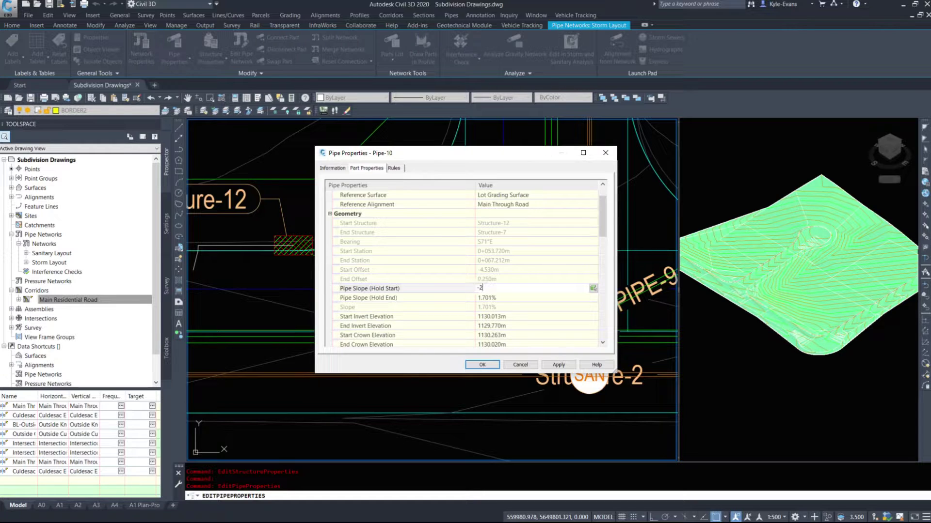
key("Return")
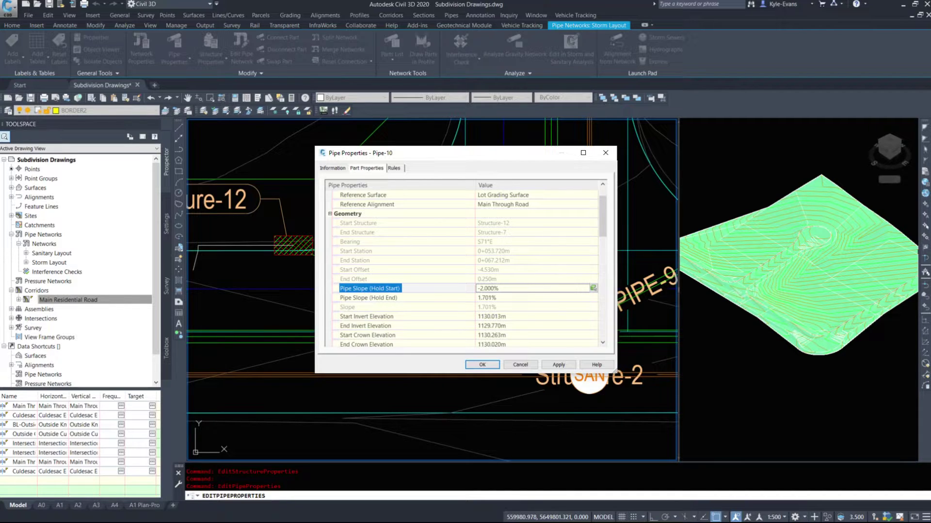
left_click(558, 364)
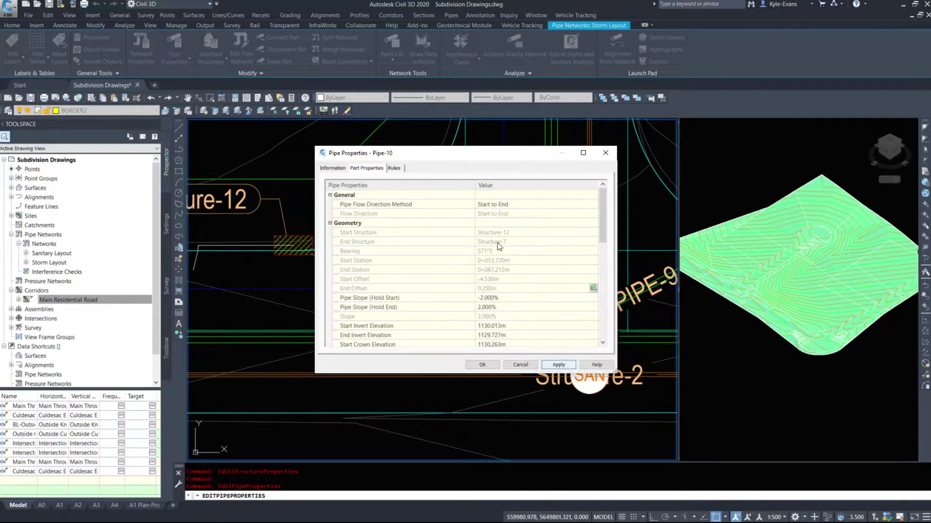
left_click(394, 168)
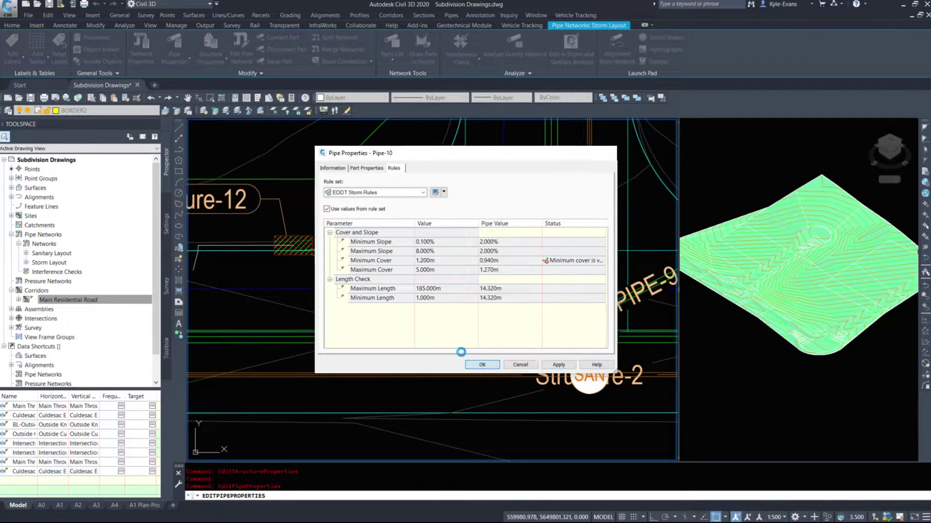
Close Pipe-10's properties and check Structure-12's connected pipe elevations and surface elevation at its insertion point.
left_click(483, 364)
left_click(342, 265)
right_click(341, 264)
key("Escape")
key("Escape")
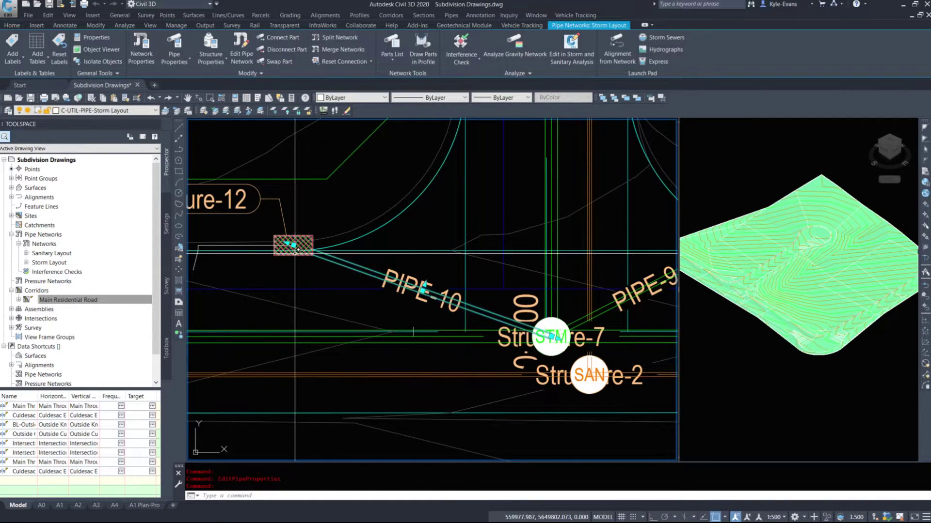
left_click(296, 252)
right_click(310, 251)
left_click(366, 373)
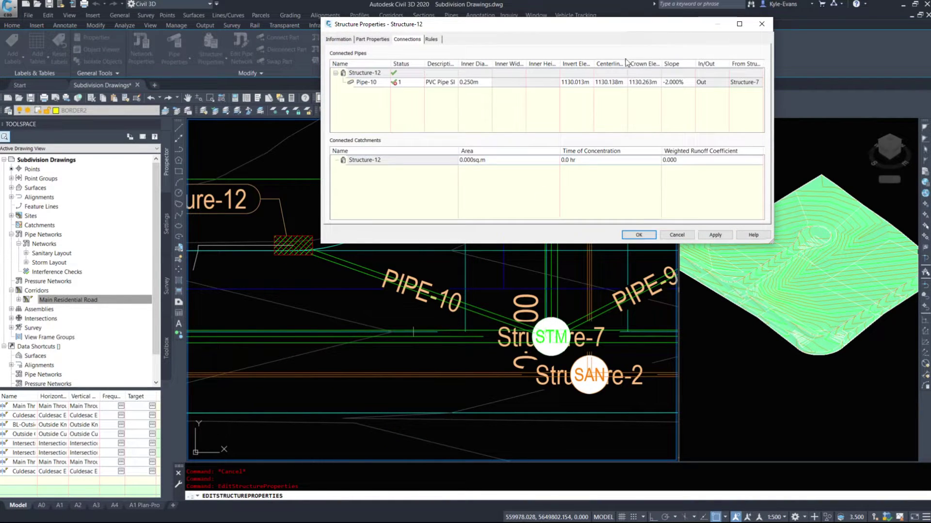
left_click(577, 82)
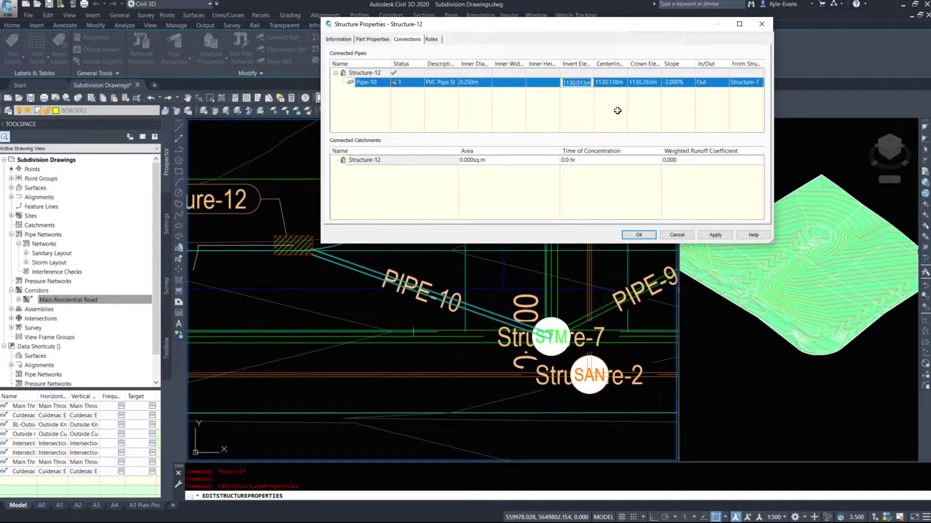
left_click(373, 39)
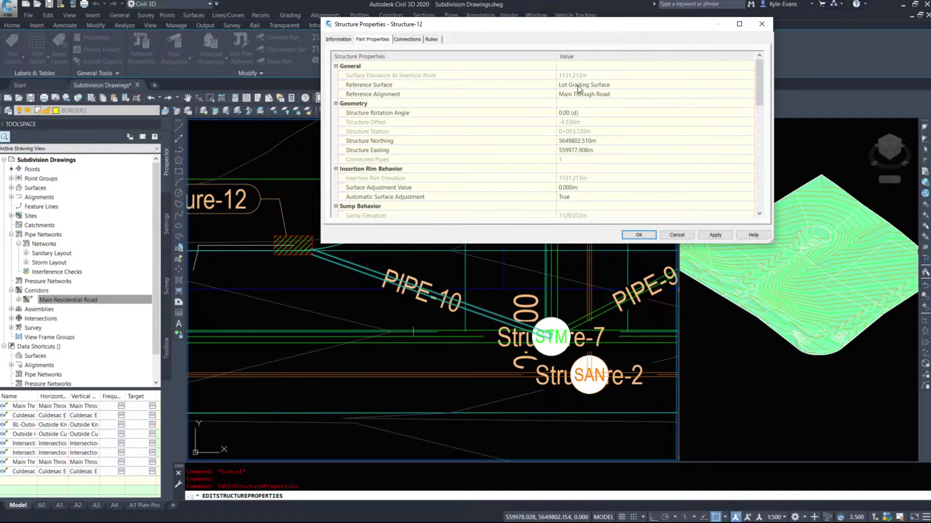
left_click(414, 38)
Set the crown elevation of Pipe-10 at Structure-12 to 1130.003 m and apply the change.
left_click(644, 82)
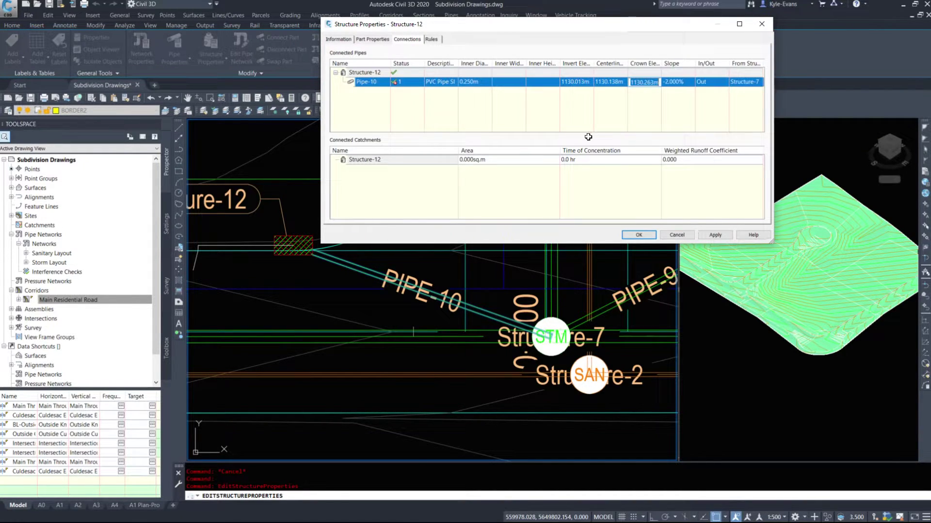
type("1")
key("Return")
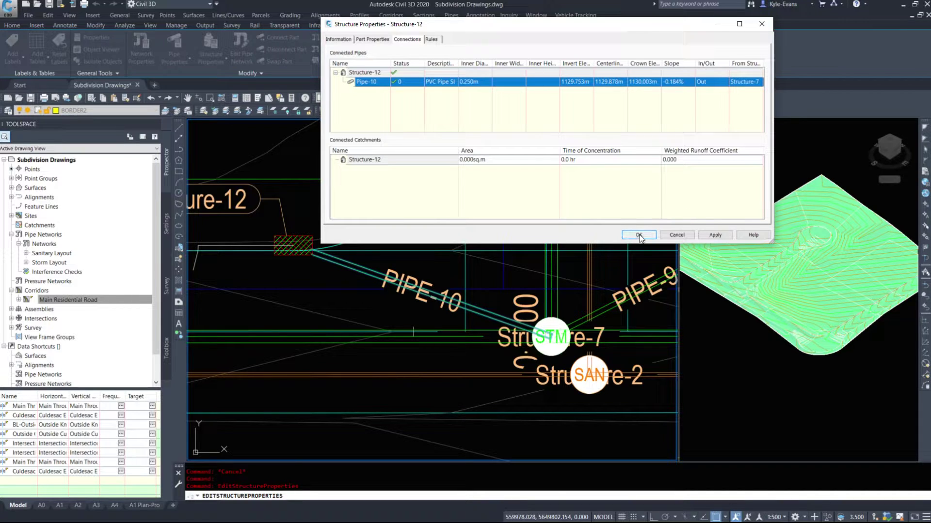
left_click(716, 235)
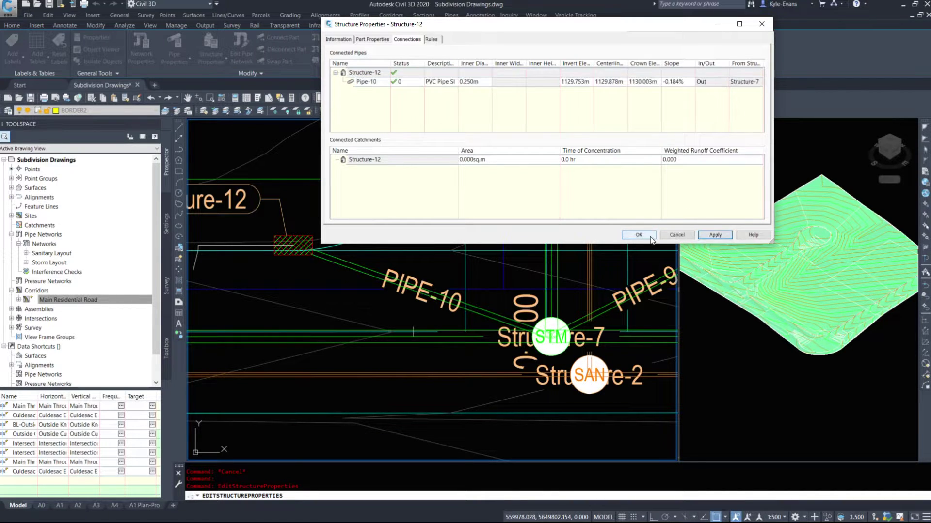
left_click(638, 235)
Set Pipe-10's slope to -2.000% while holding its start, and check its minimum cover against the storm rules.
left_click(339, 261)
right_click(342, 270)
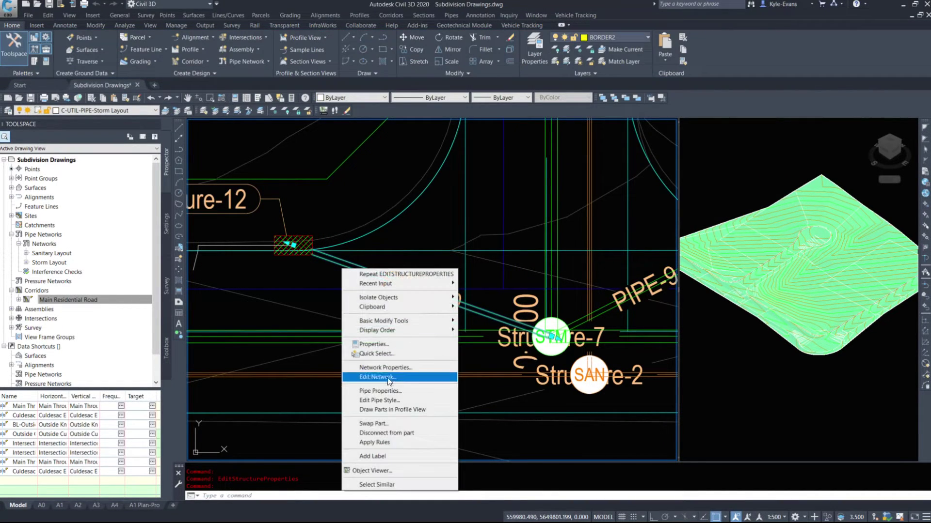
left_click(390, 391)
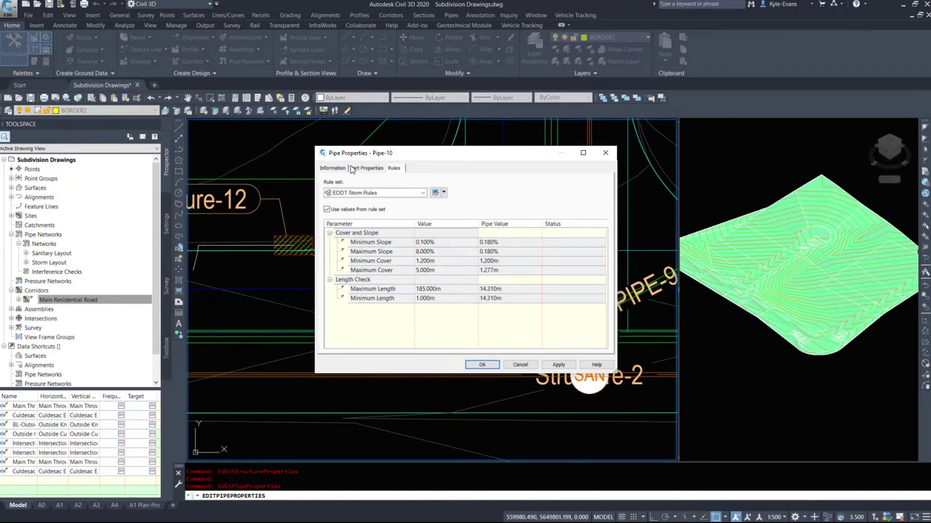
left_click(369, 168)
left_click(497, 317)
type("-2")
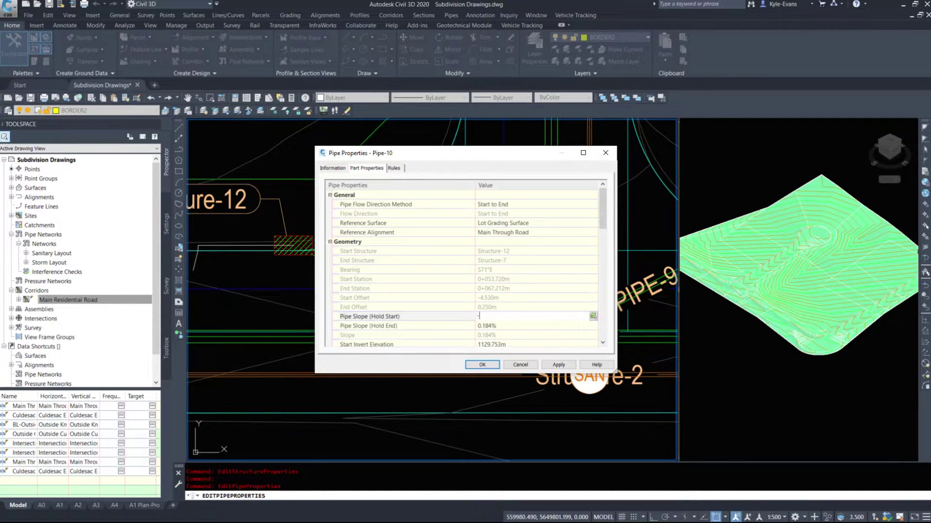
key("Return")
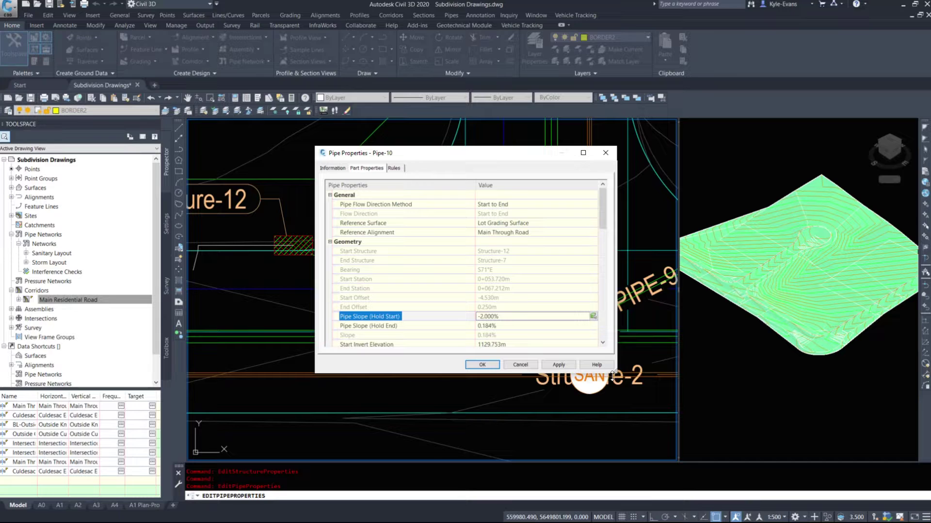
left_click(554, 366)
left_click(394, 168)
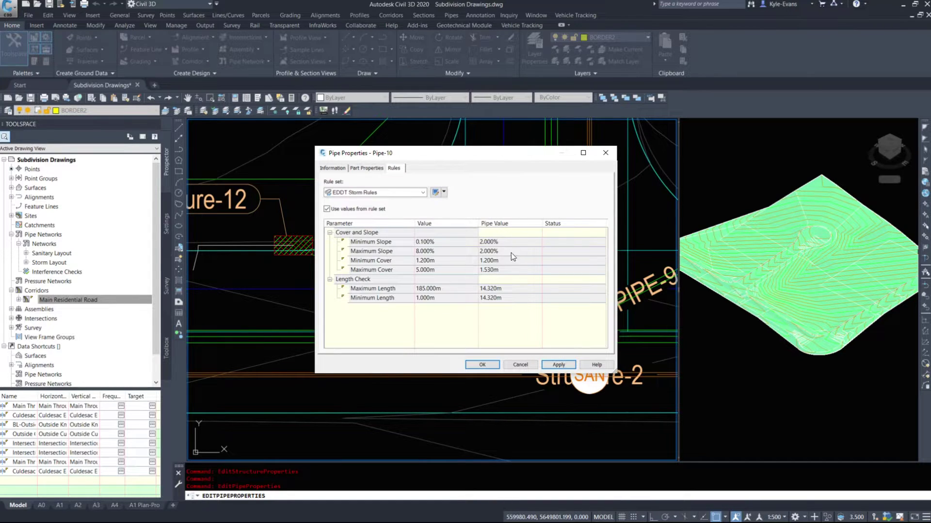
left_click(370, 262)
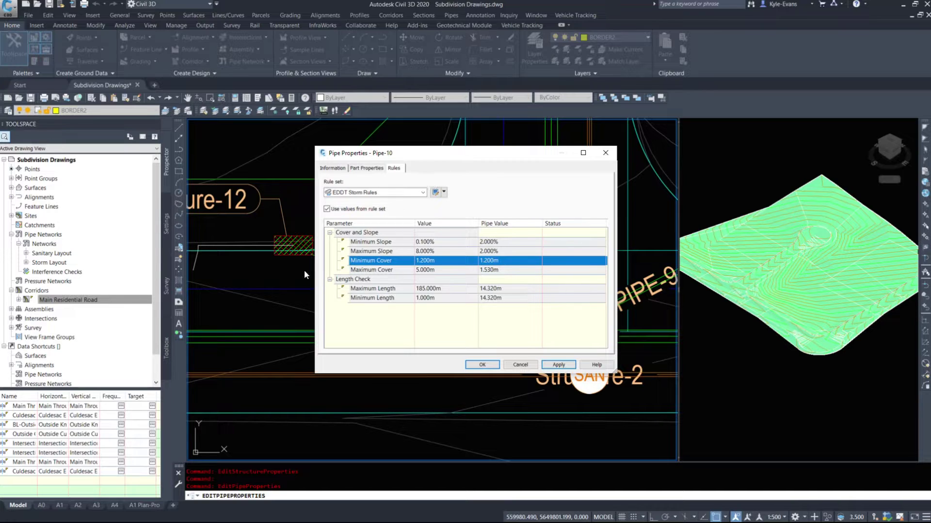
left_click(520, 364)
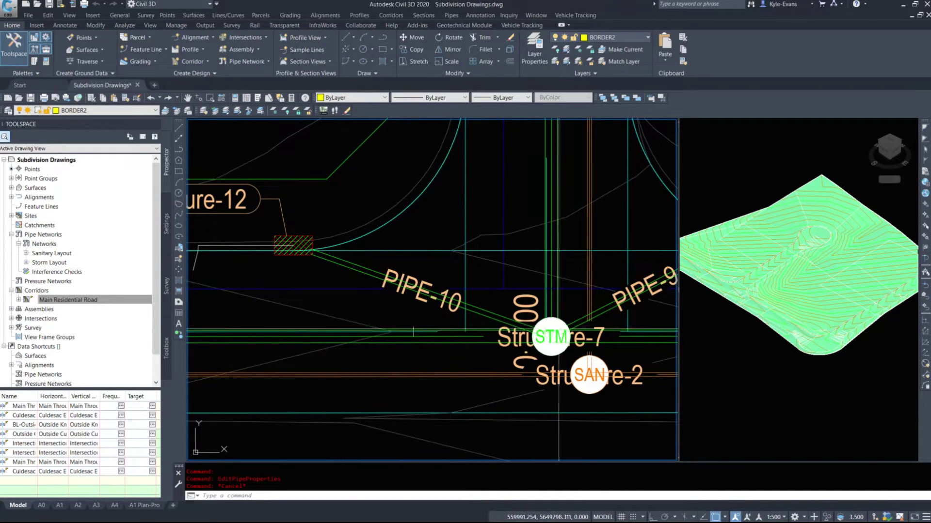
Draw Pipe-10 in the Main Through Road profile view.
mouse_move(556, 355)
middle_mouse_down()
mouse_move(502, 339)
mouse_move(511, 337)
middle_mouse_up()
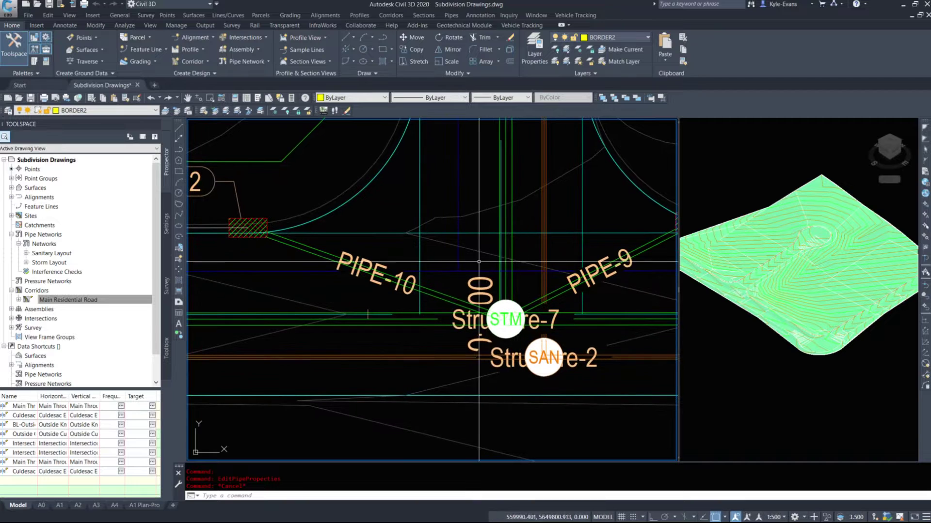
scroll(536, 303, "down", 8)
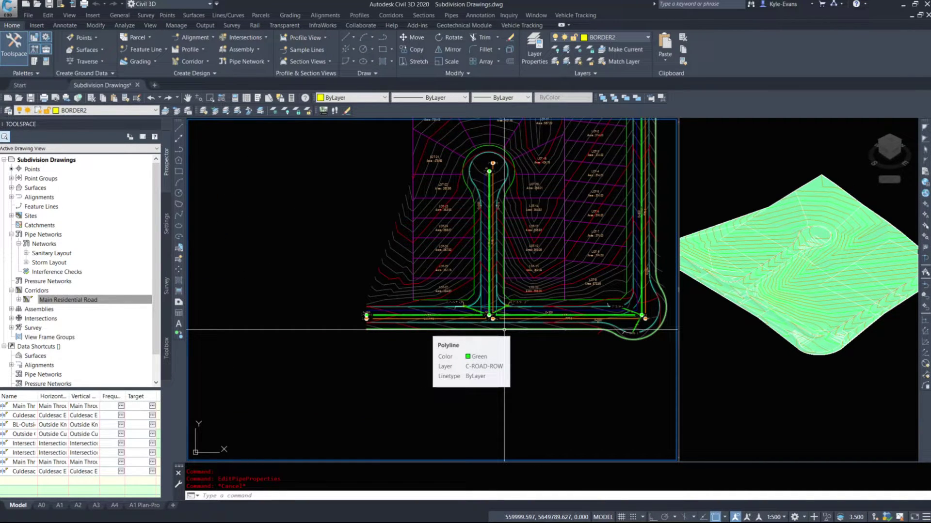
scroll(462, 330, "up", 3)
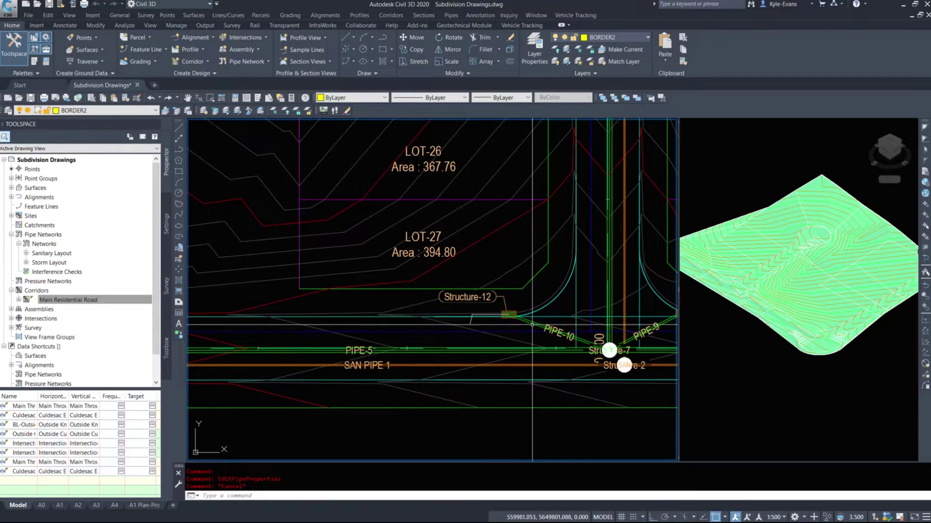
left_click(560, 333)
right_click(557, 331)
left_click(574, 233)
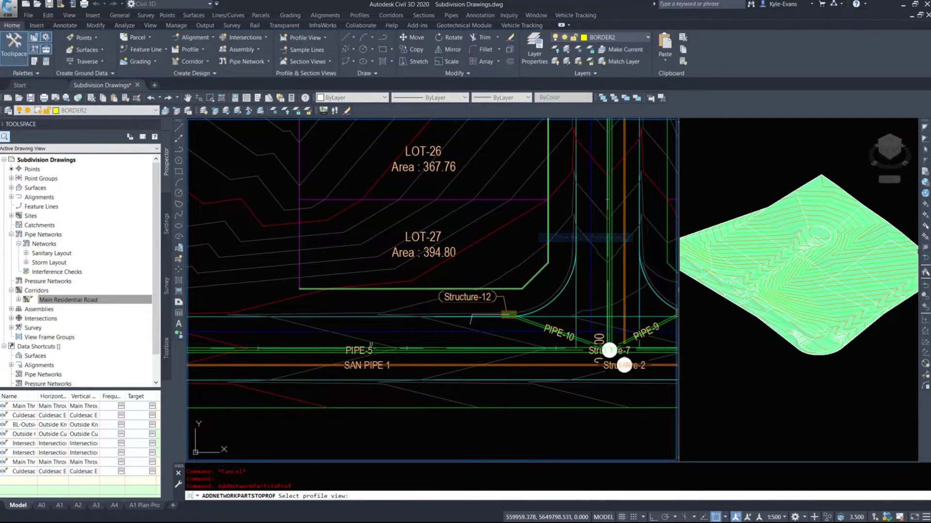
scroll(514, 227, "down", 10)
middle_click_drag(576, 232, 386, 345)
scroll(430, 292, "up", 8)
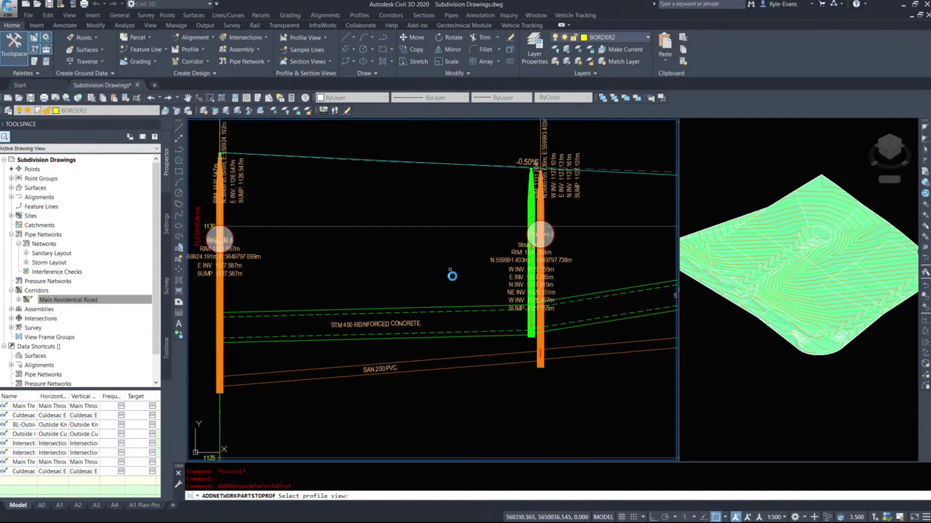
scroll(453, 275, "down", 6)
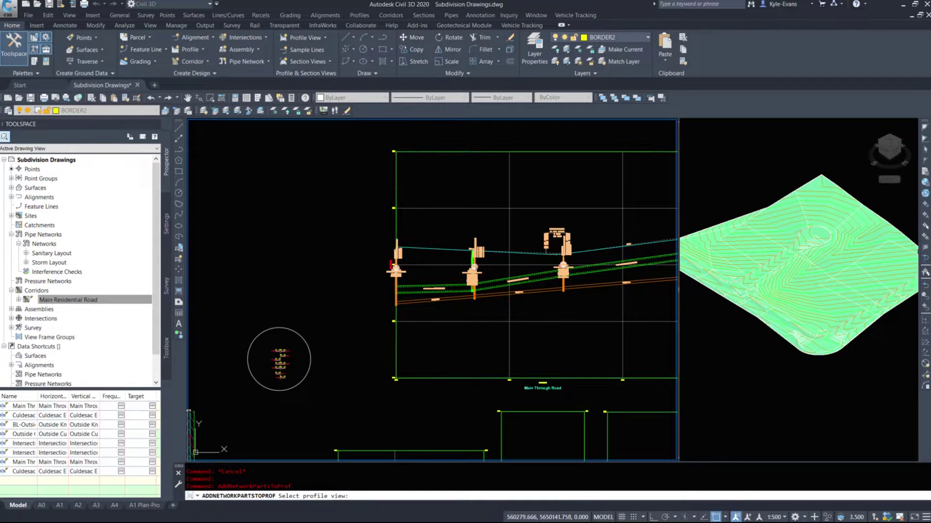
left_click(437, 254)
scroll(437, 254, "up", 6)
key("Escape")
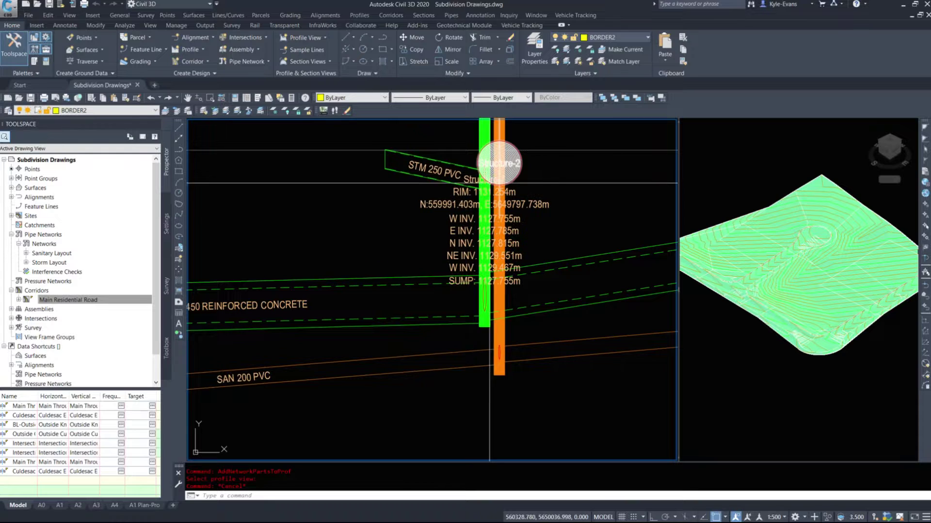
Set the slope of Pipe-6, the 450 concrete storm pipe from Structure-7 to Structure-8, to 0.25% while holding its start.
middle_click_drag(575, 261, 431, 266)
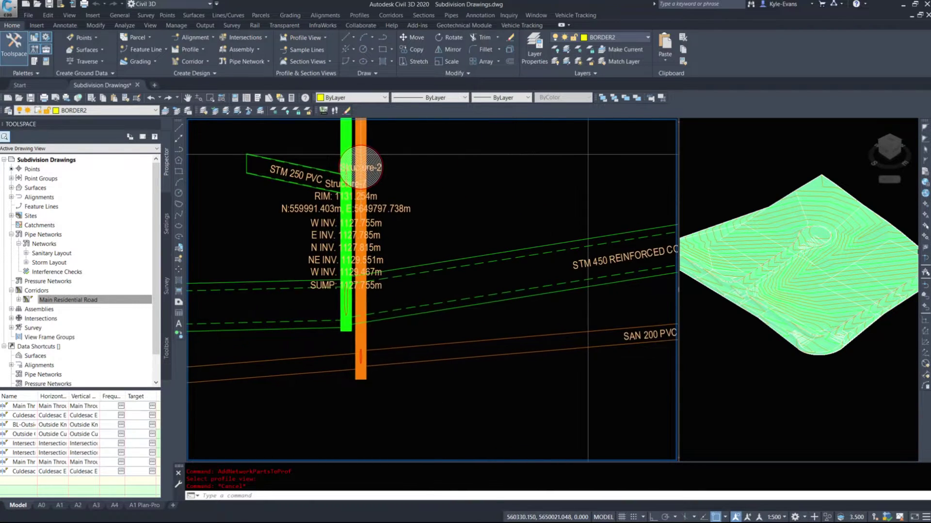
left_click(434, 263)
left_click(442, 264)
right_click(446, 263)
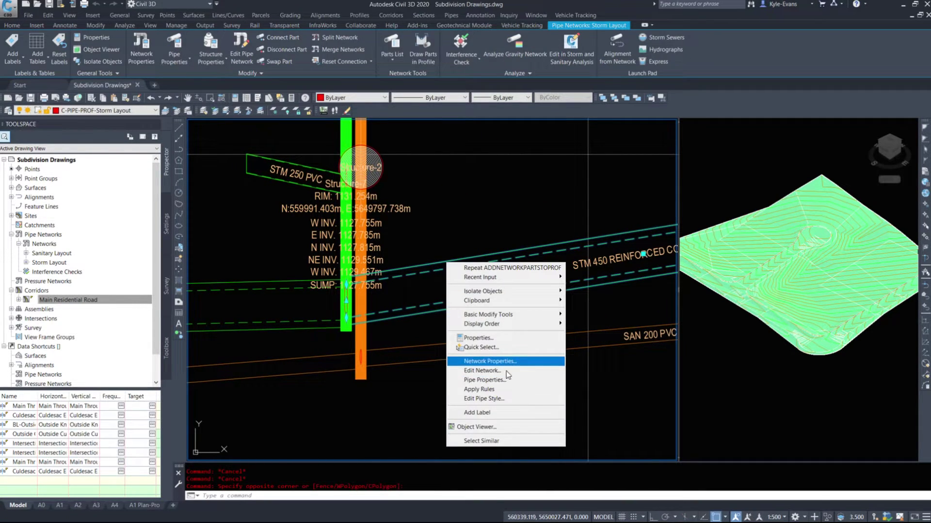
left_click(502, 382)
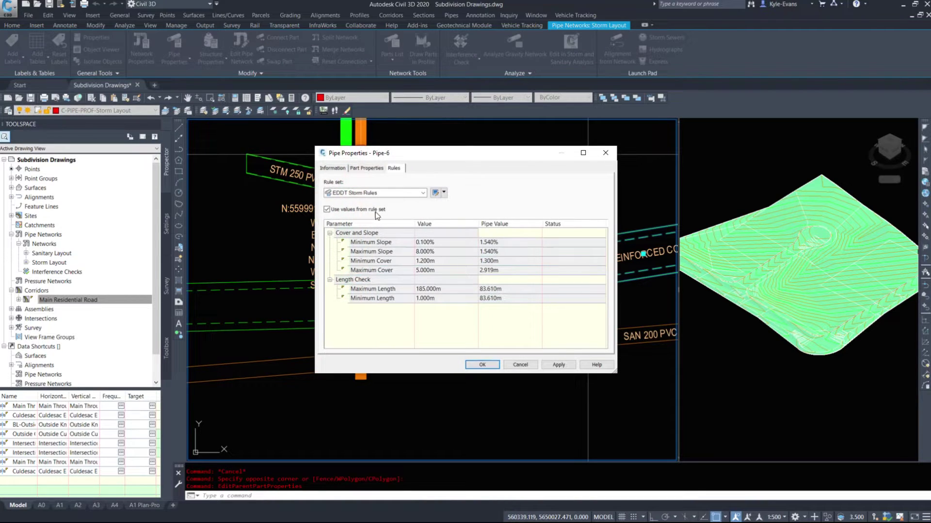
left_click(377, 168)
left_click(497, 317)
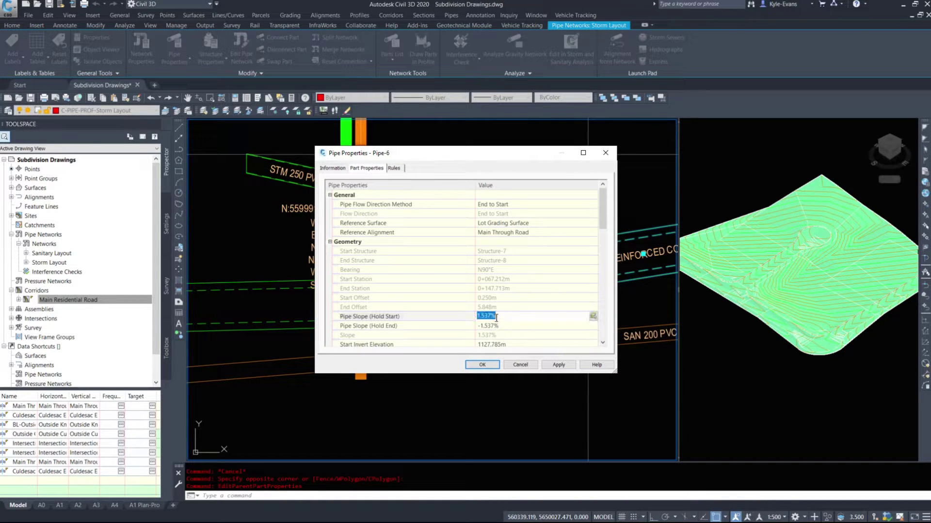
type("0.235")
key("Return")
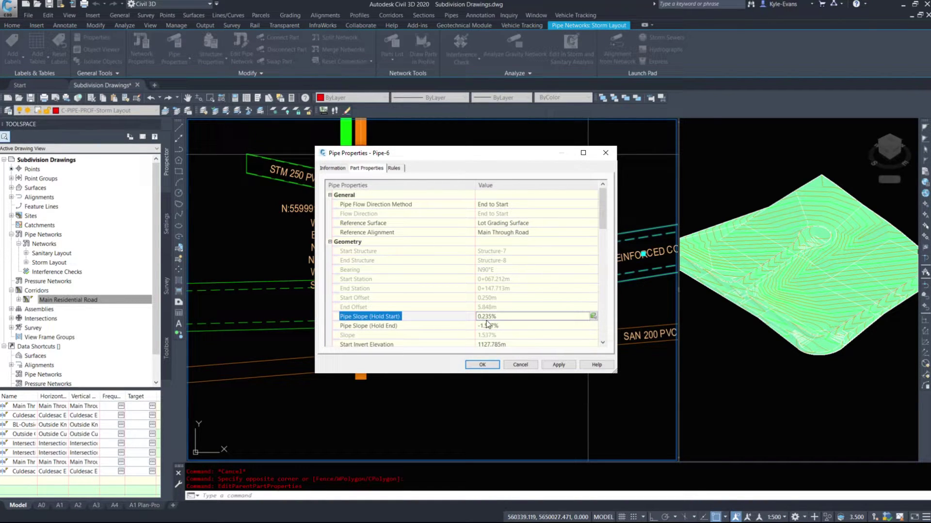
left_click(495, 317)
type("0.25")
key("Return")
left_click(558, 365)
left_click(482, 364)
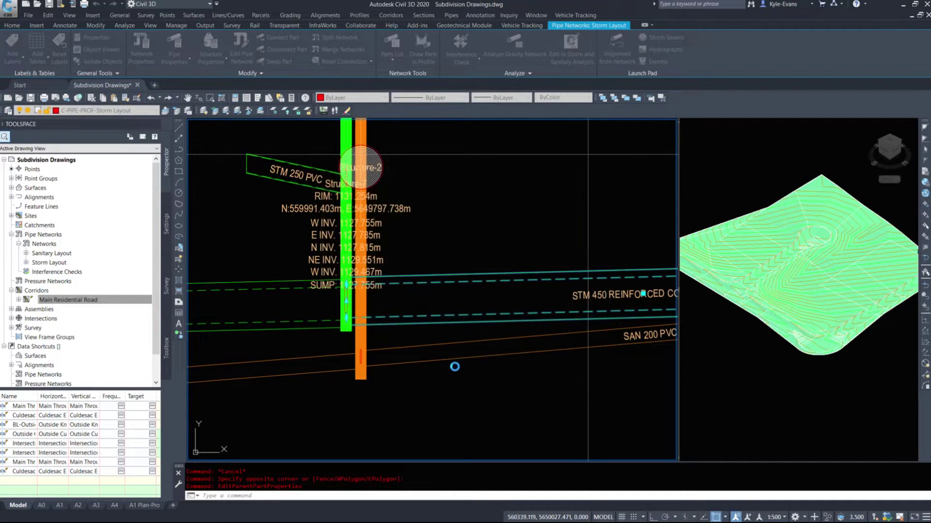
key("Escape")
Examine the storm and sanitary pipes at Structure-8 in the Main Through Road profile and the catch basin leads at Structure-7 in plan.
scroll(454, 367, "down", 2)
middle_click_drag(556, 357, 349, 333)
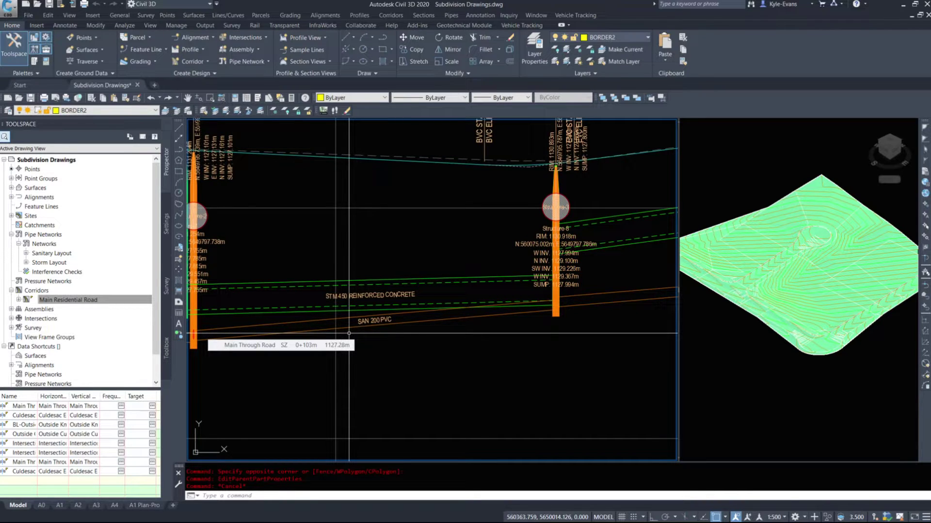
scroll(349, 333, "down", 5)
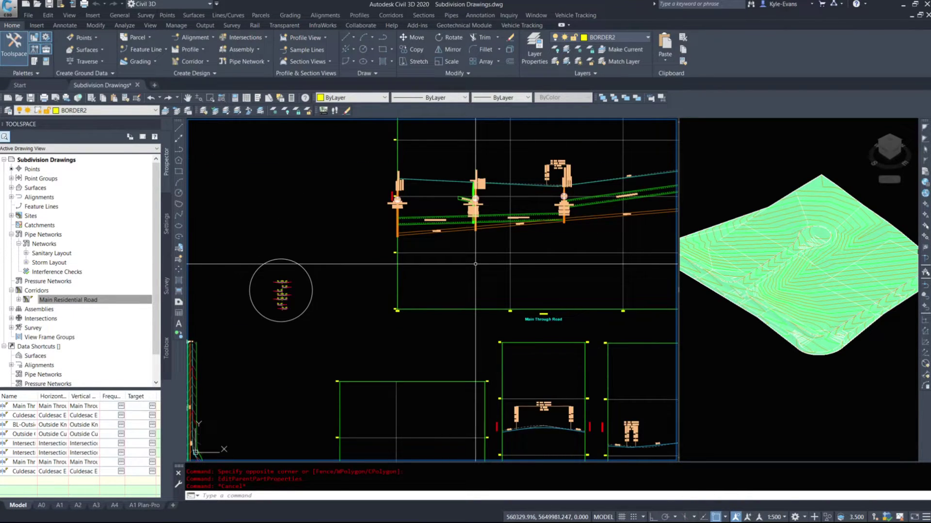
scroll(475, 264, "down", 4)
scroll(436, 306, "up", 3)
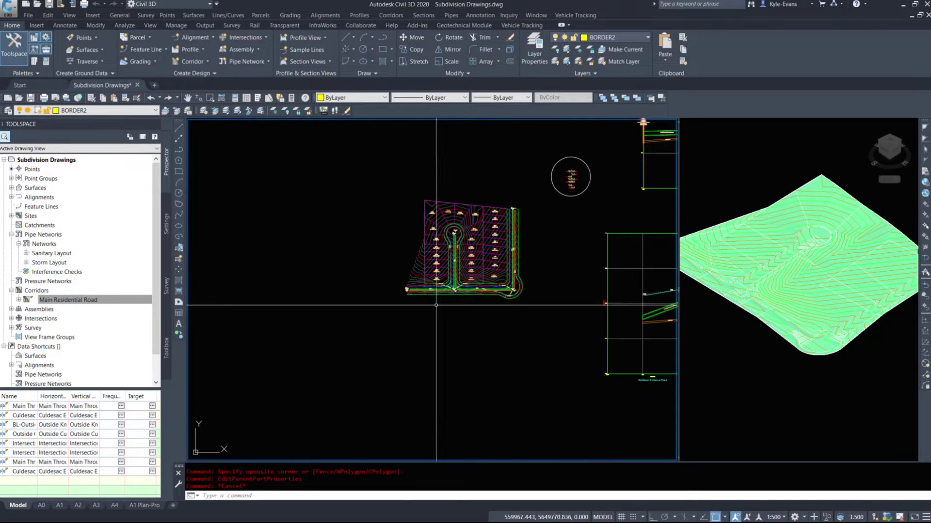
scroll(447, 294, "up", 2)
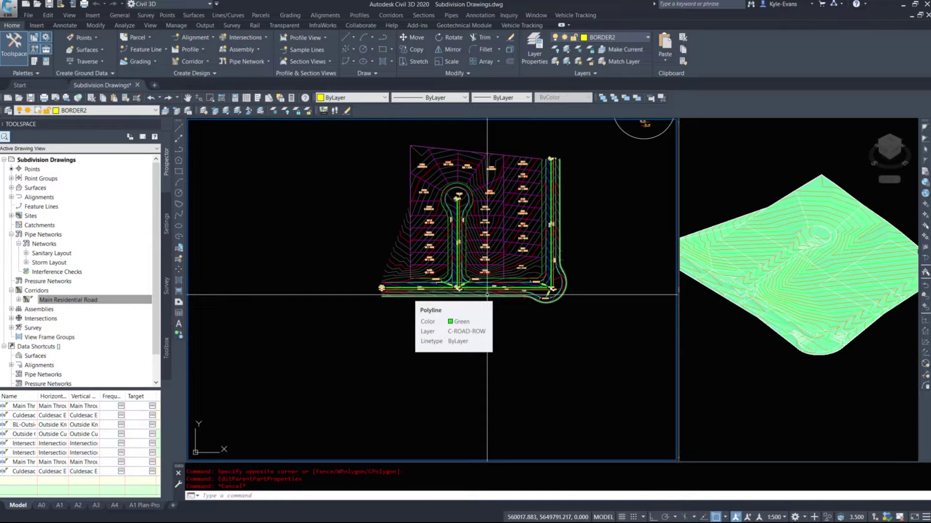
scroll(457, 290, "up", 5)
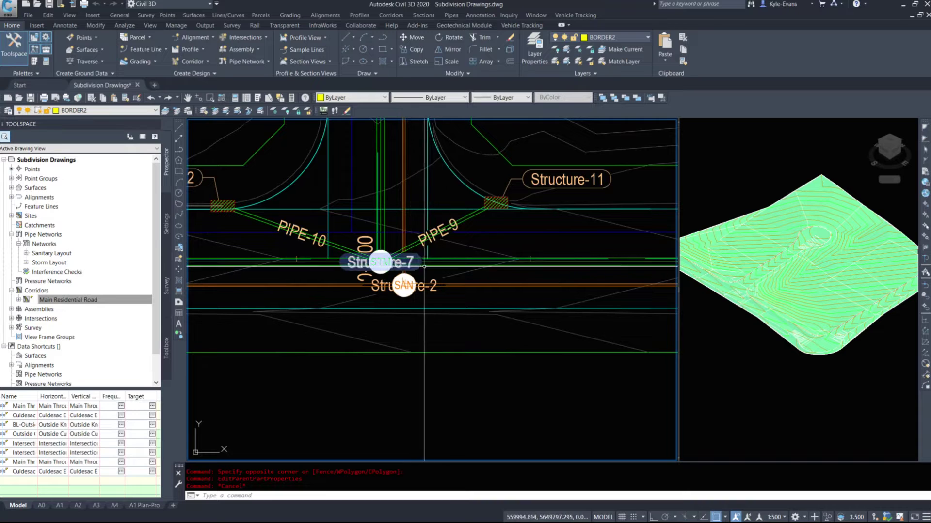
scroll(434, 270, "down", 10)
middle_click_drag(541, 256, 513, 274)
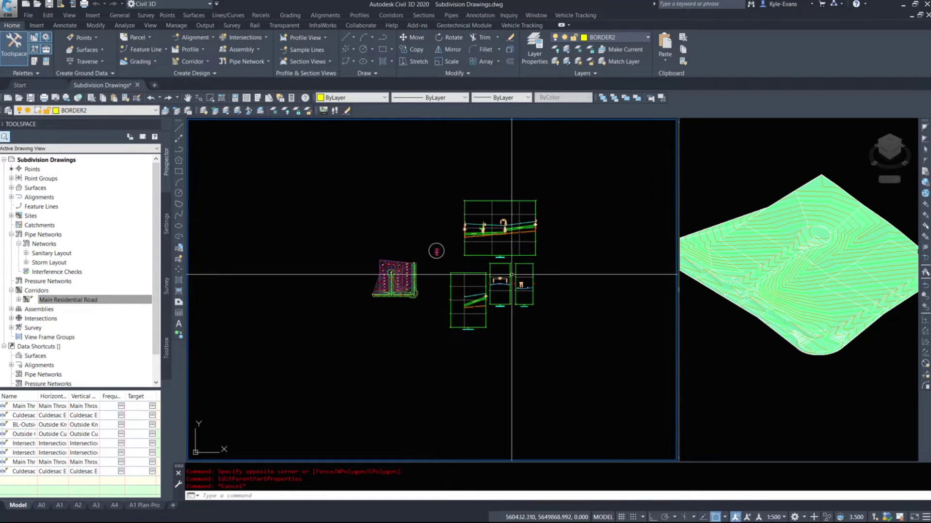
scroll(507, 233, "up", 5)
scroll(506, 233, "up", 4)
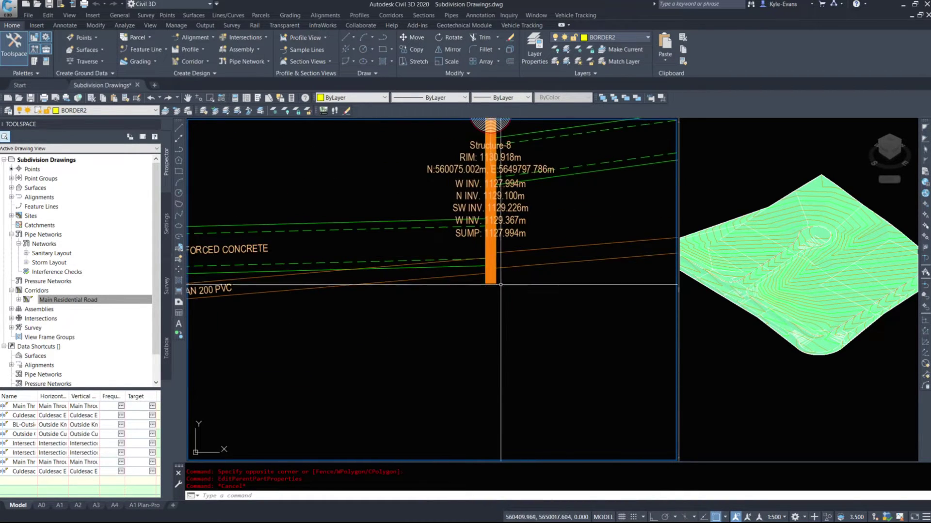
scroll(499, 278, "down", 5)
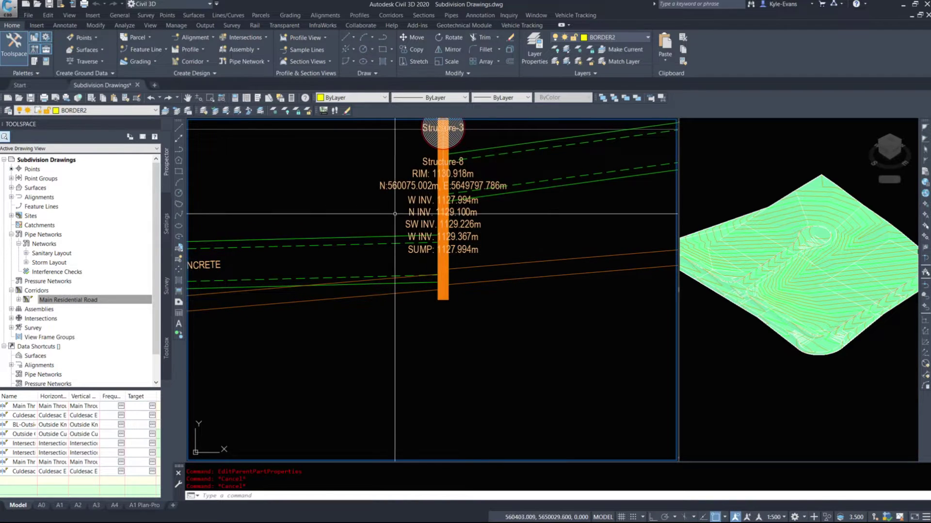
Measure the vertical clearance between the bottom of the storm manhole and the sanitary pipe at Structure-7 in the profile.
middle_click_drag(425, 346, 596, 309)
scroll(475, 308, "up", 8)
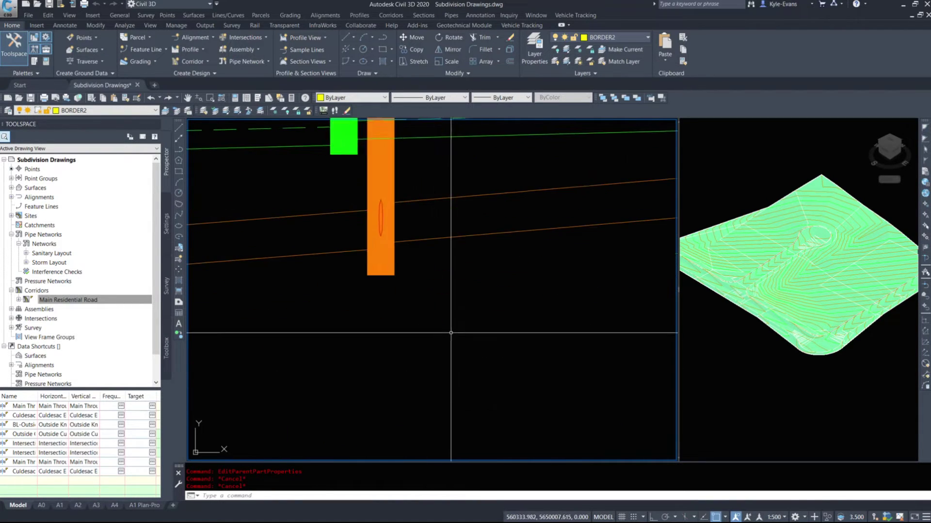
middle_click_drag(385, 224, 395, 358)
type("dist")
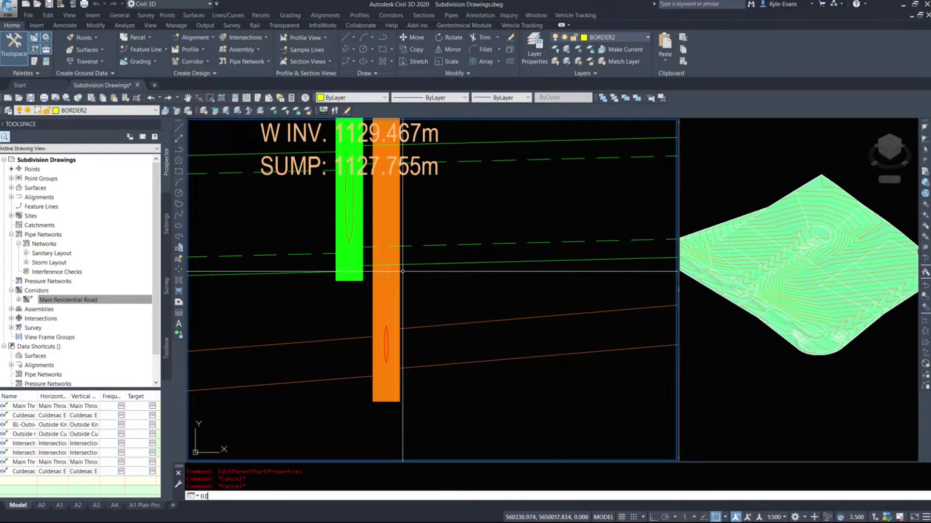
key("Return")
left_click(362, 280)
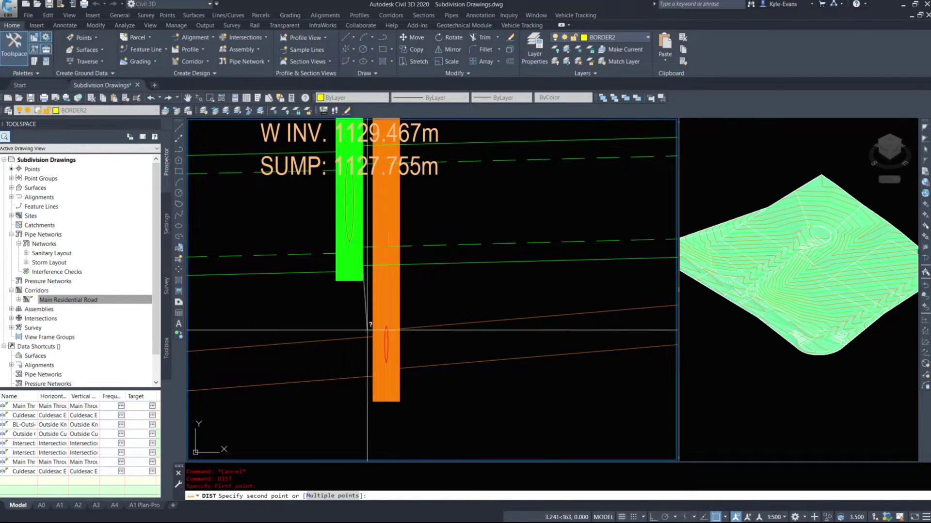
left_click(357, 329)
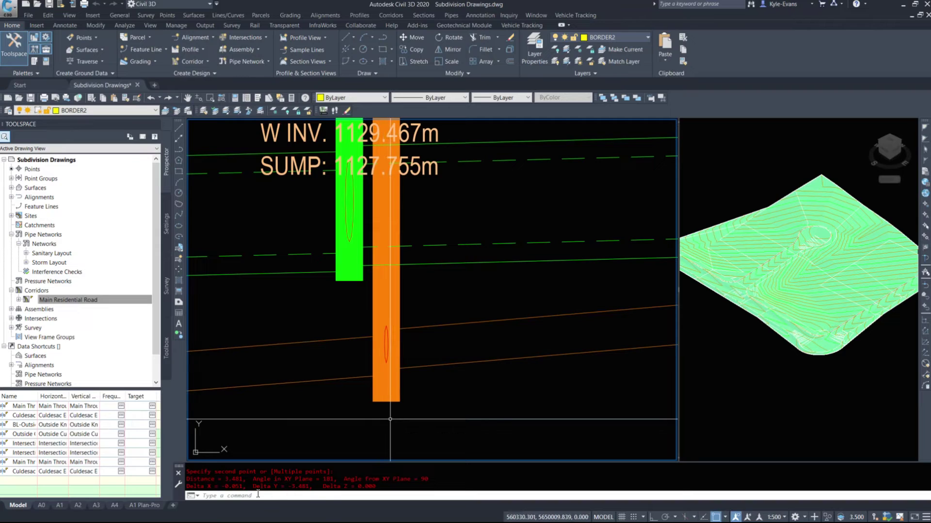
left_click_drag(225, 479, 241, 480)
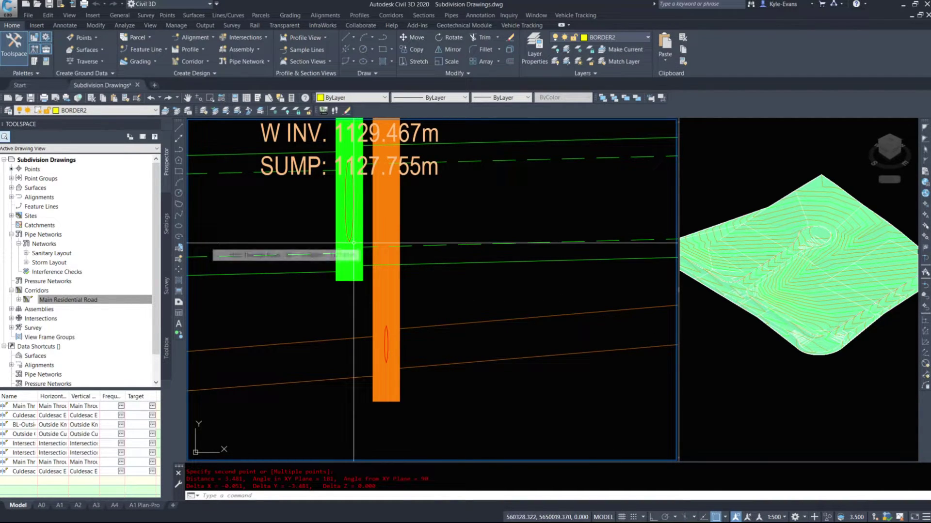
Examine the storm and sanitary pipe runs along the Main Through Road profile, including where they meet at Structure-8.
scroll(353, 243, "down", 5)
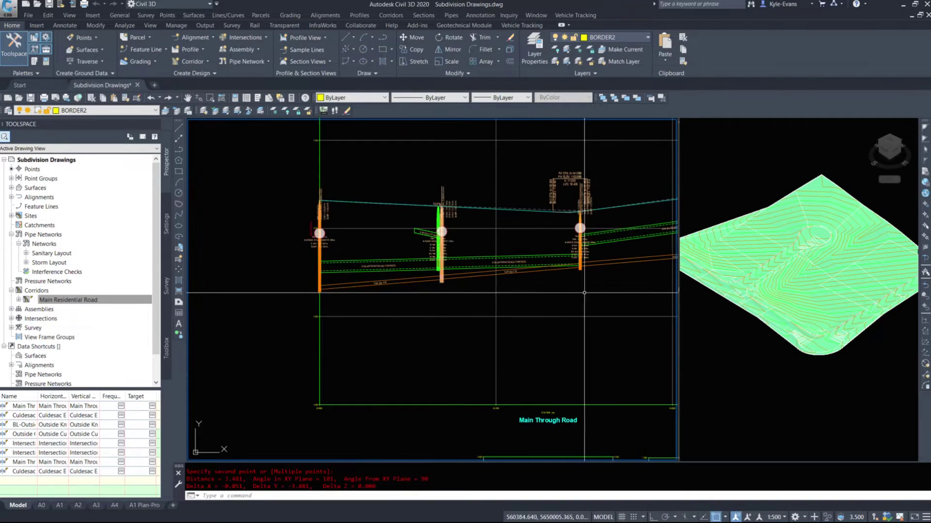
scroll(393, 289, "down", 5)
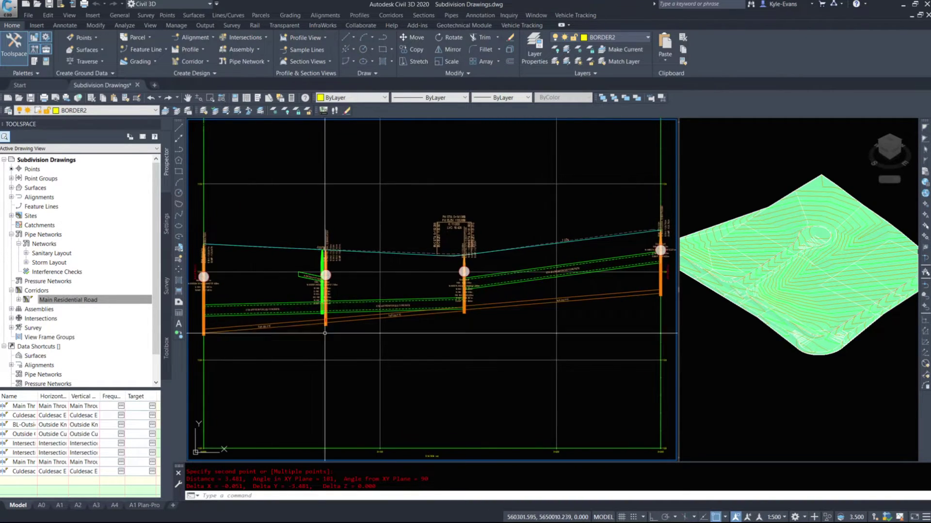
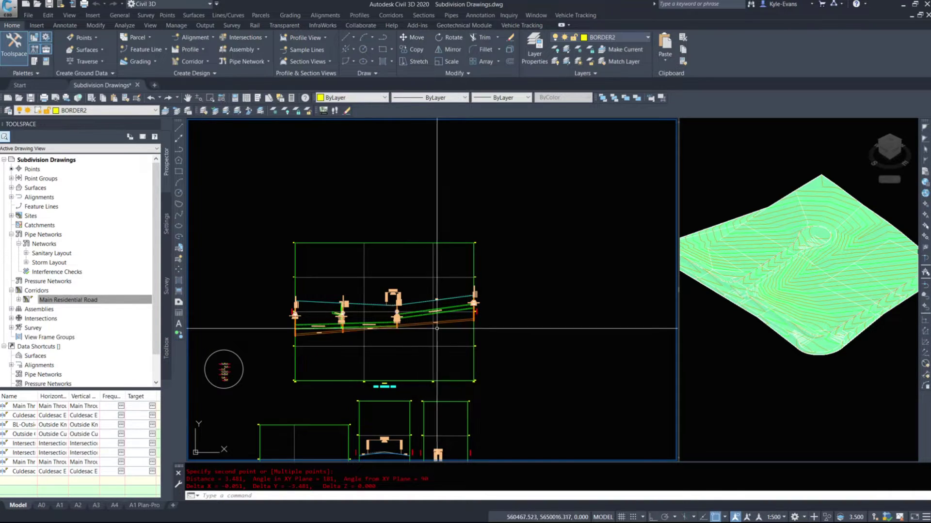
scroll(416, 338, "up", 5)
scroll(315, 364, "up", 2)
scroll(314, 354, "up", 2)
middle_click_drag(314, 354, 346, 305)
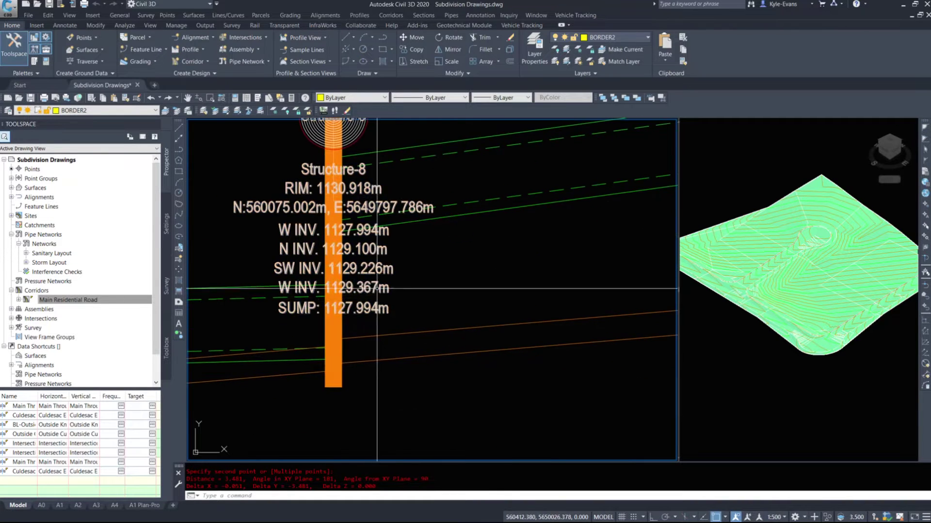
left_click(344, 151)
left_click(345, 152)
key("Escape")
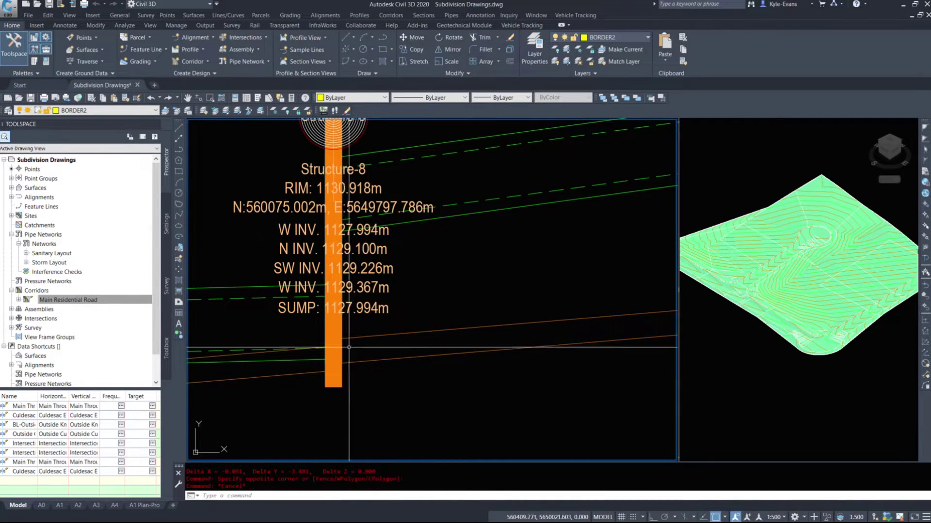
Check the invert elevations of Pipe-2 and Pipe-3 in the connections of sanitary Structure-3.
left_click(346, 390)
left_click(335, 383)
right_click(400, 388)
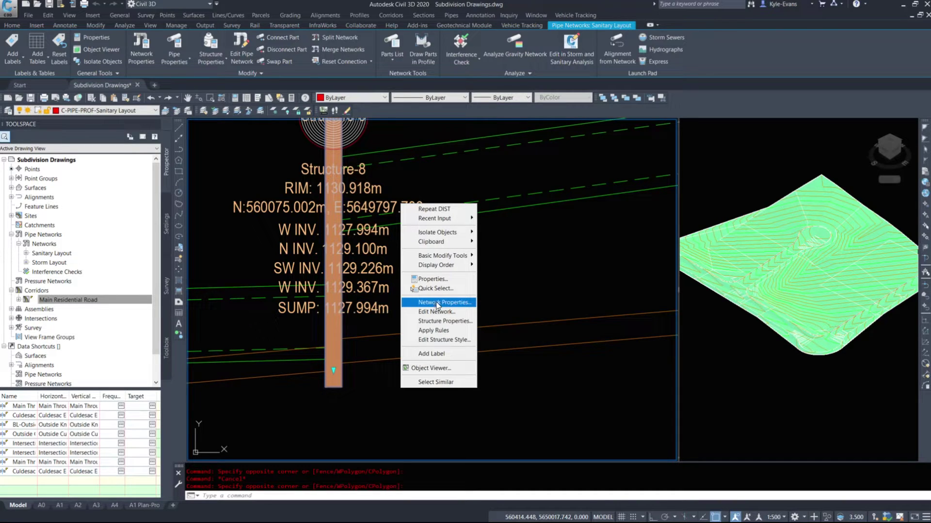
left_click(437, 303)
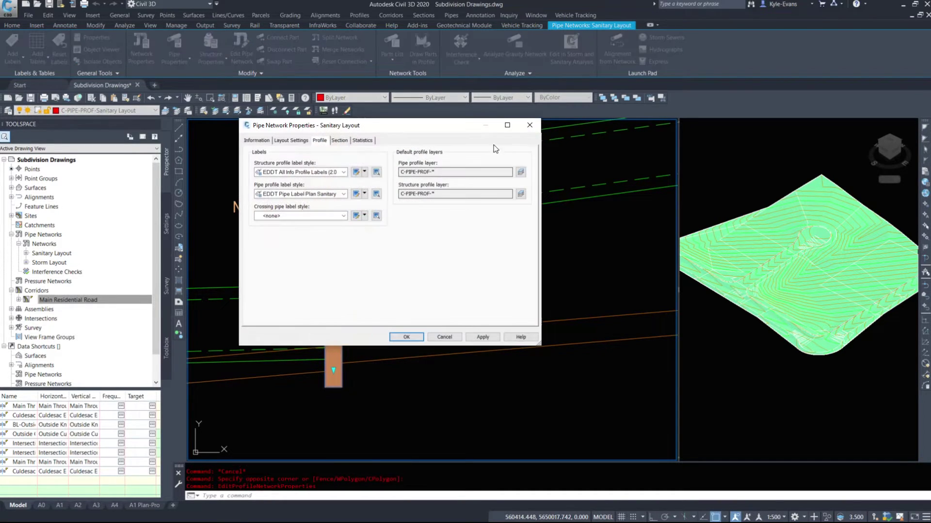
left_click(528, 127)
right_click(367, 194)
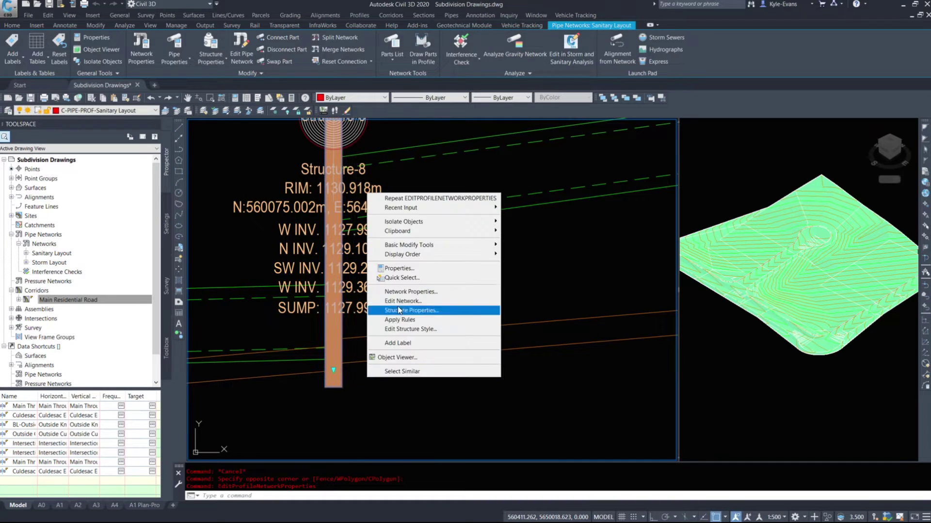
left_click(408, 310)
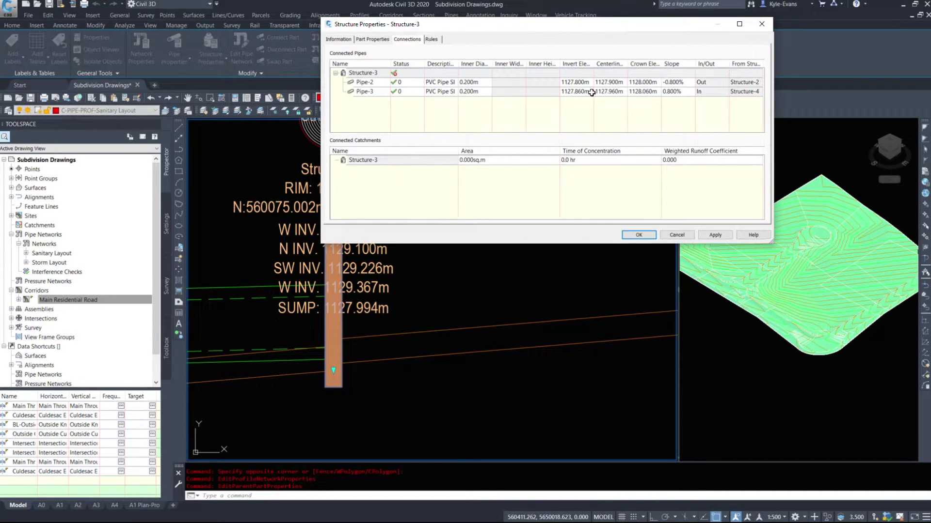
left_click(585, 83)
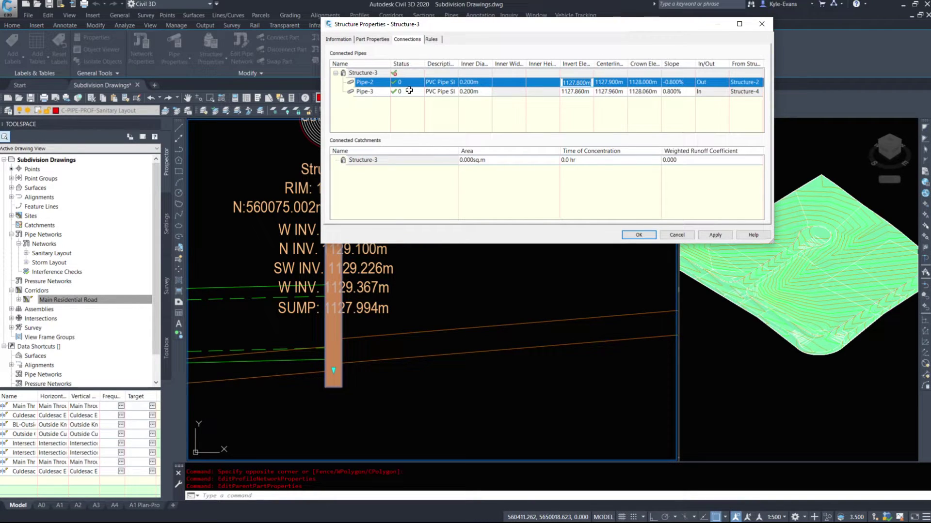
left_click(369, 91)
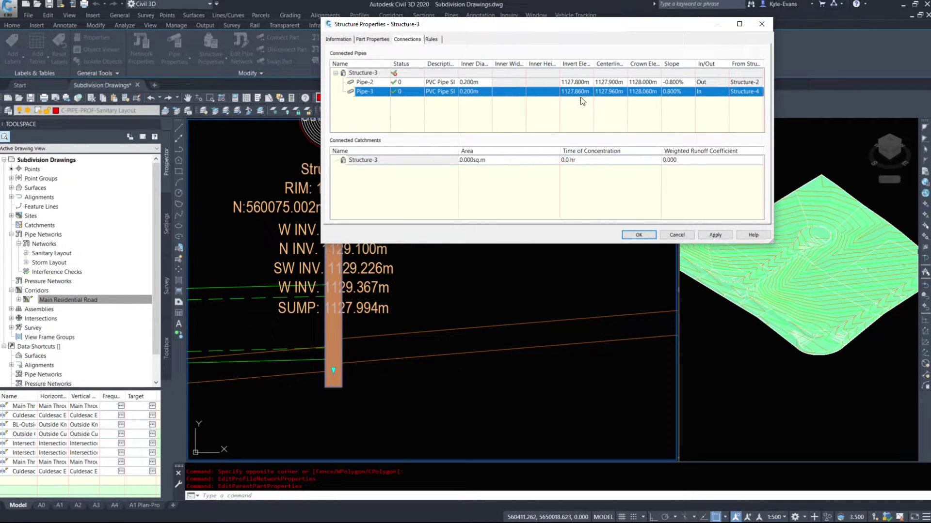
left_click(537, 170)
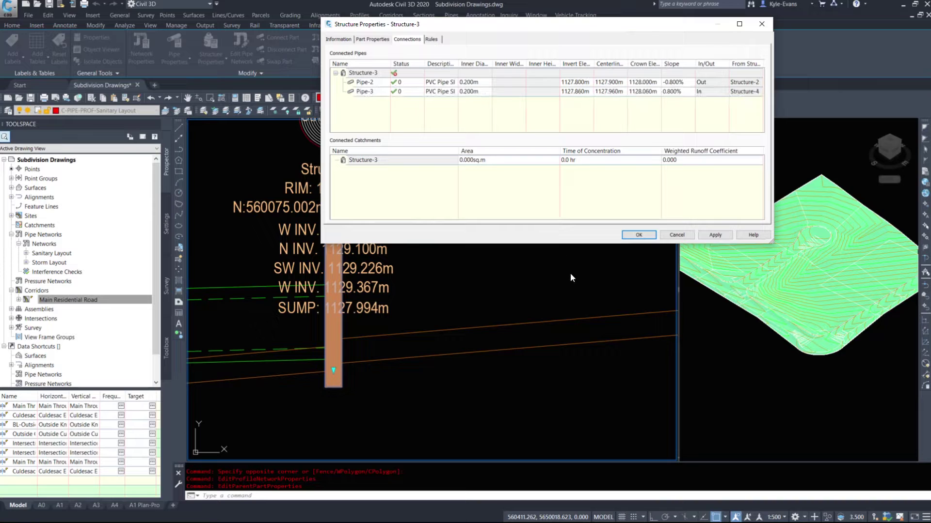
left_click(672, 235)
Lower Pipe-7's end at Structure-8 in the Main Through Road profile to an invert of about 1128.42 m.
scroll(444, 267, "down", 5)
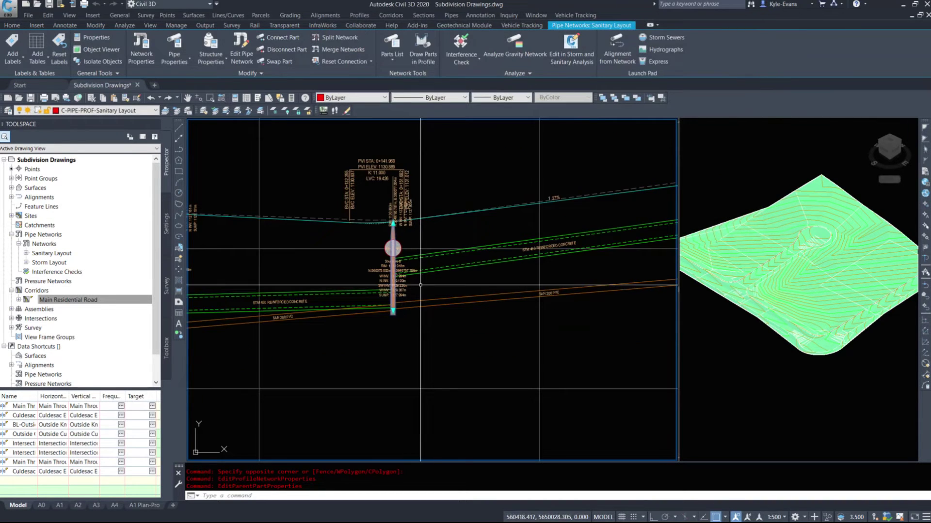
left_click(444, 267)
scroll(382, 245, "up", 5)
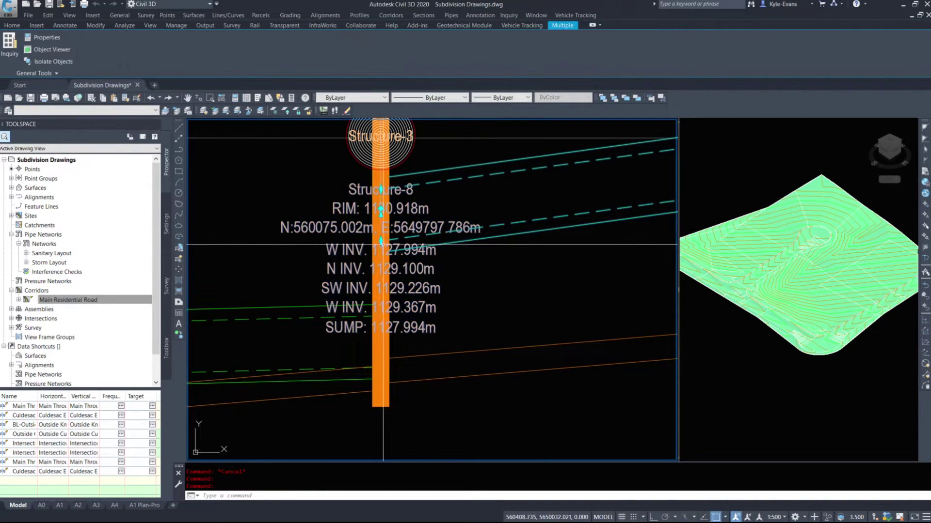
key("Escape")
left_click(377, 243)
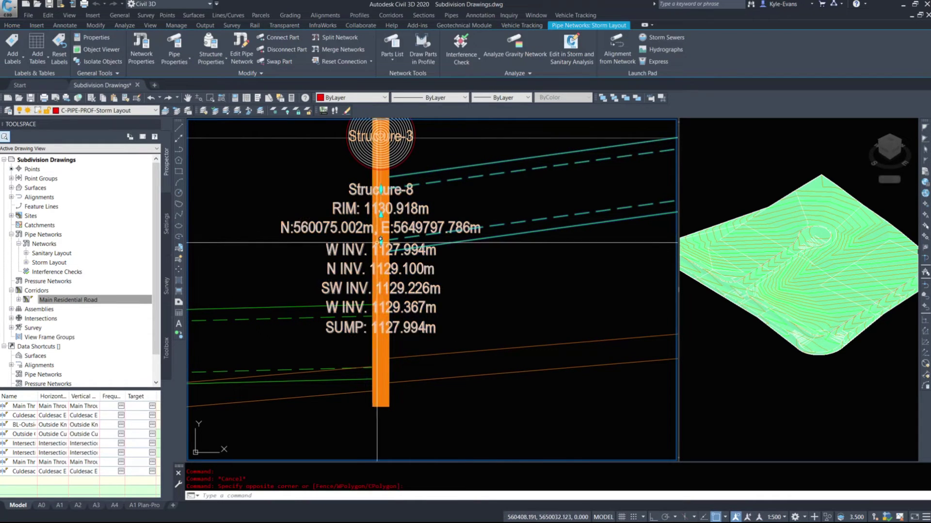
left_click(380, 242)
left_click(392, 318)
middle_click_drag(468, 323, 488, 276)
scroll(485, 281, "down", 7)
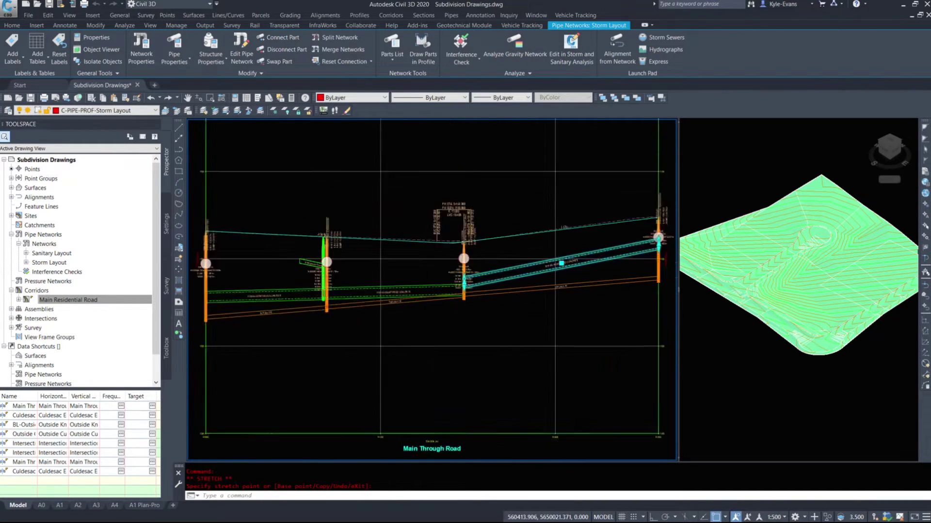
scroll(464, 259, "down", 1)
key("Escape")
Open the structure properties of storm Structure-8 from the plan to show its connected pipes.
scroll(455, 250, "up", 8)
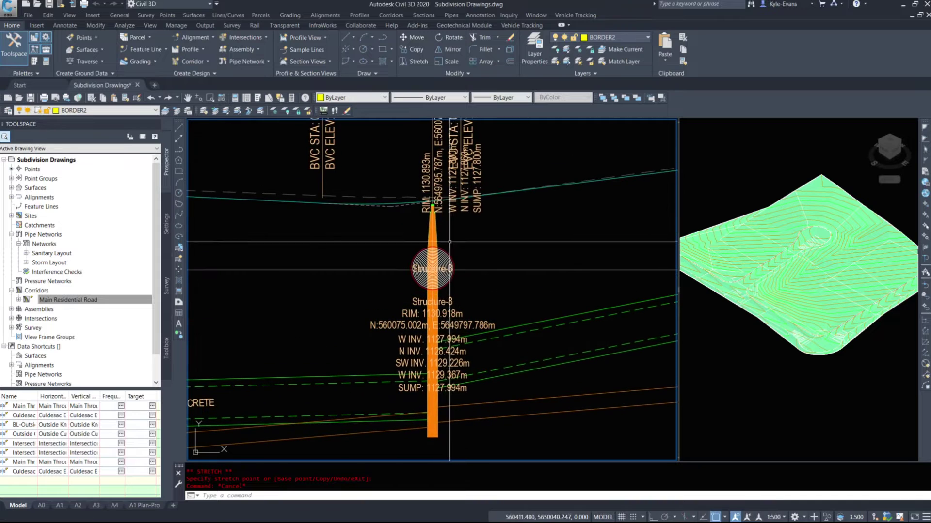
scroll(450, 242, "down", 10)
scroll(461, 202, "up", 5)
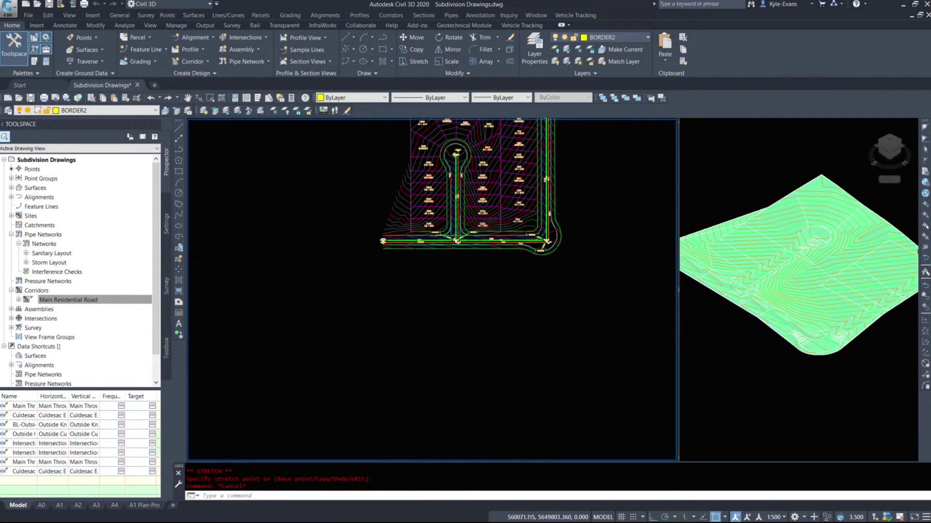
scroll(546, 239, "up", 13)
left_click(460, 181)
left_click(447, 171)
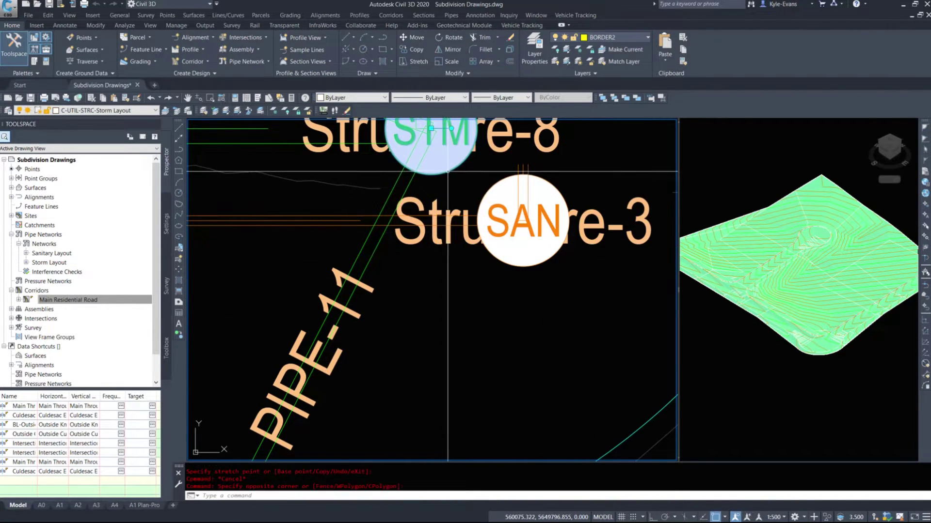
right_click(573, 236)
left_click(603, 359)
scroll(479, 328, "down", 10)
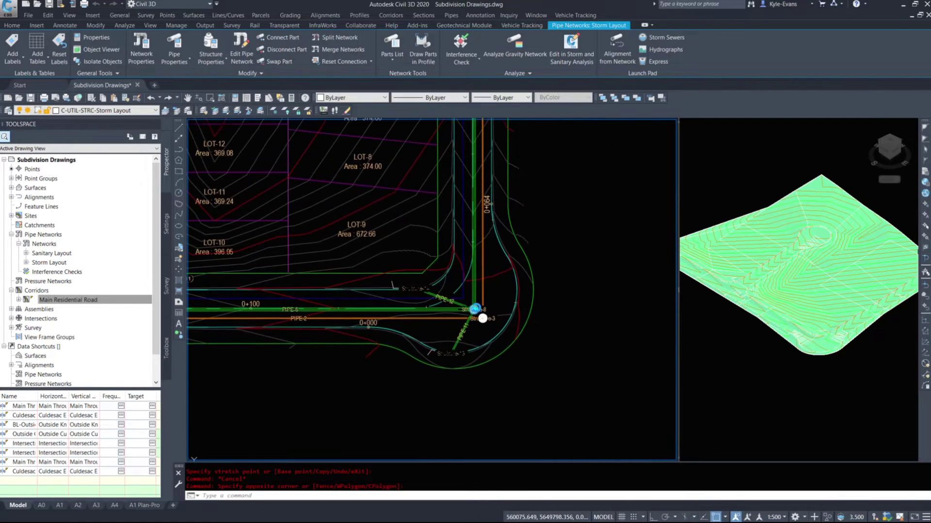
scroll(477, 303, "up", 5)
right_click(483, 315)
left_click(528, 188)
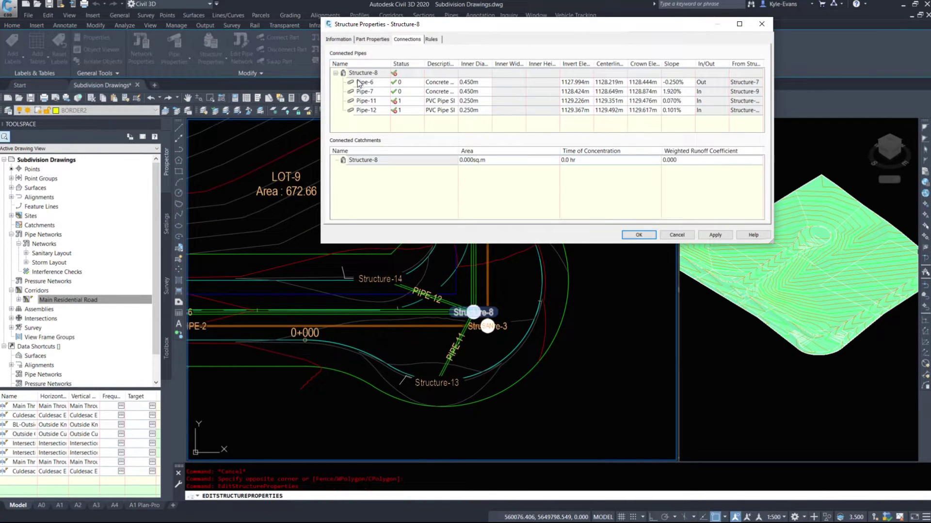
Set Pipe-7's invert elevation at Structure-8 to 1128.054 m.
left_click(362, 83)
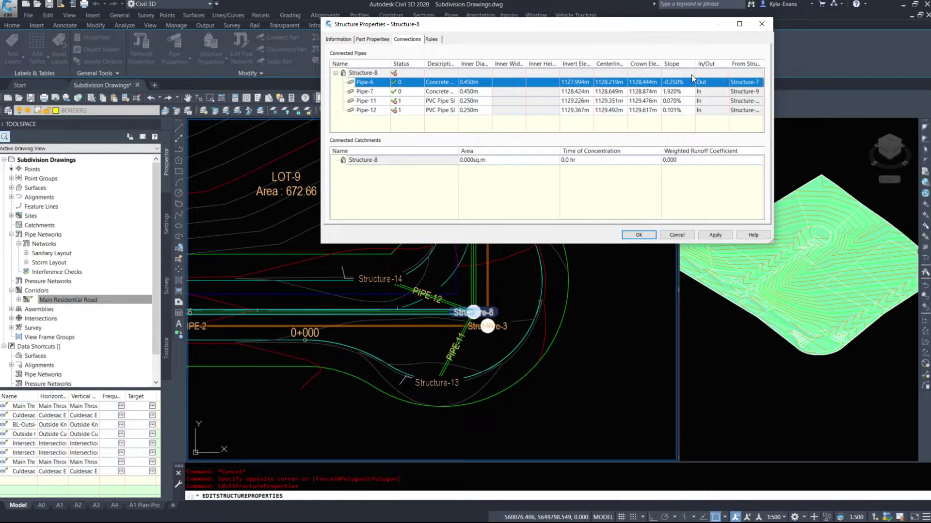
double_click(583, 93)
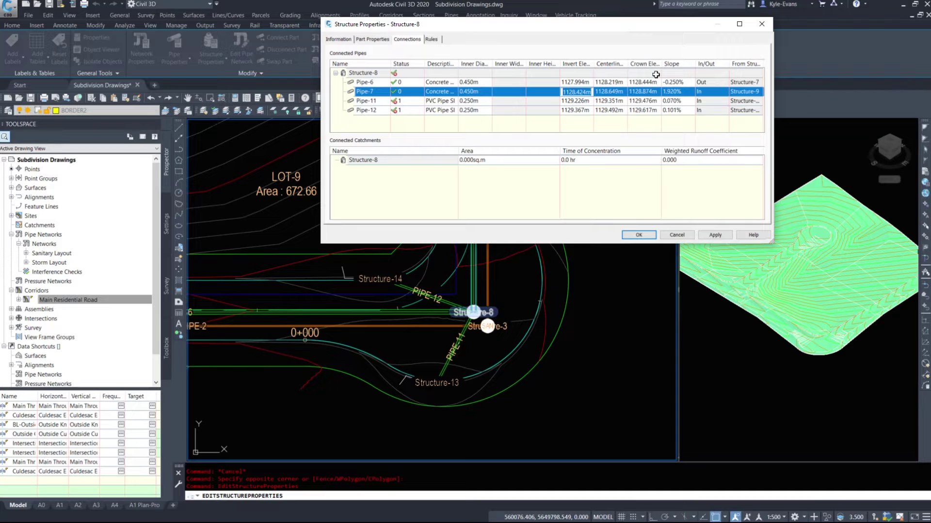
type("11")
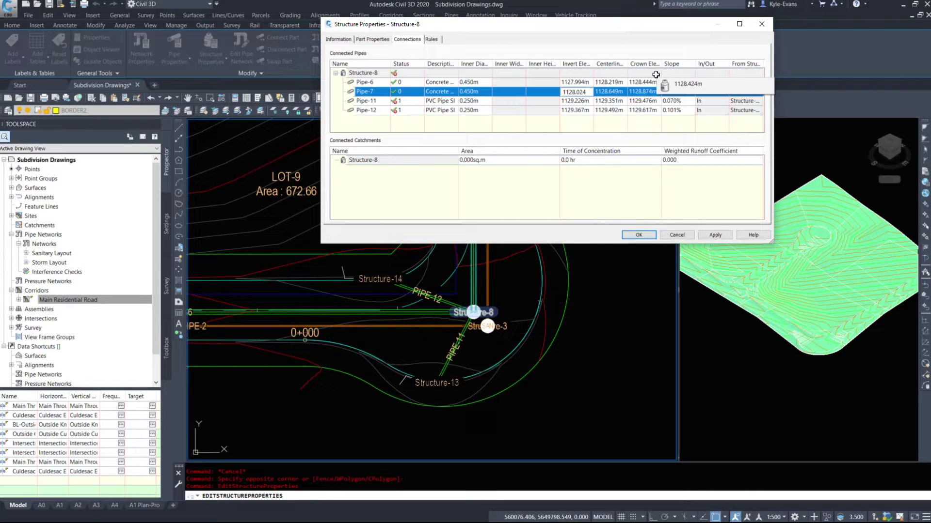
key("BackSpace")
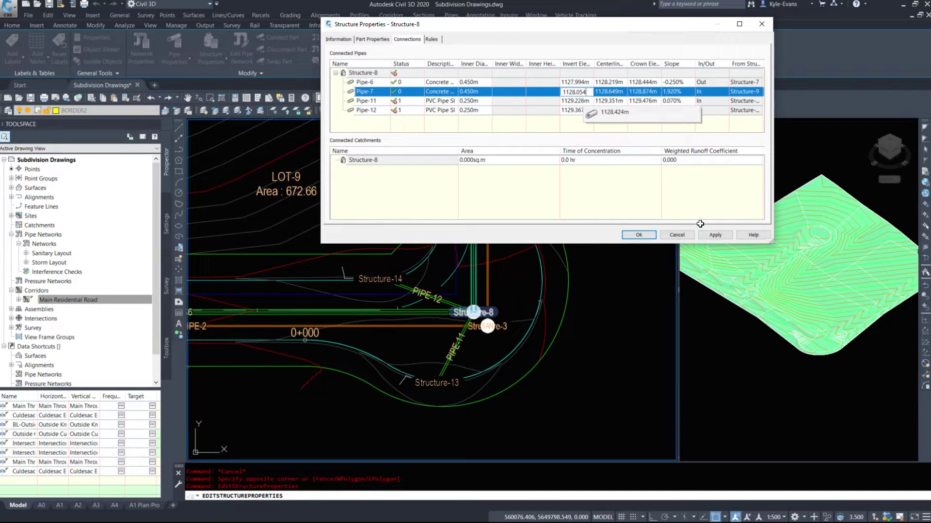
left_click(639, 235)
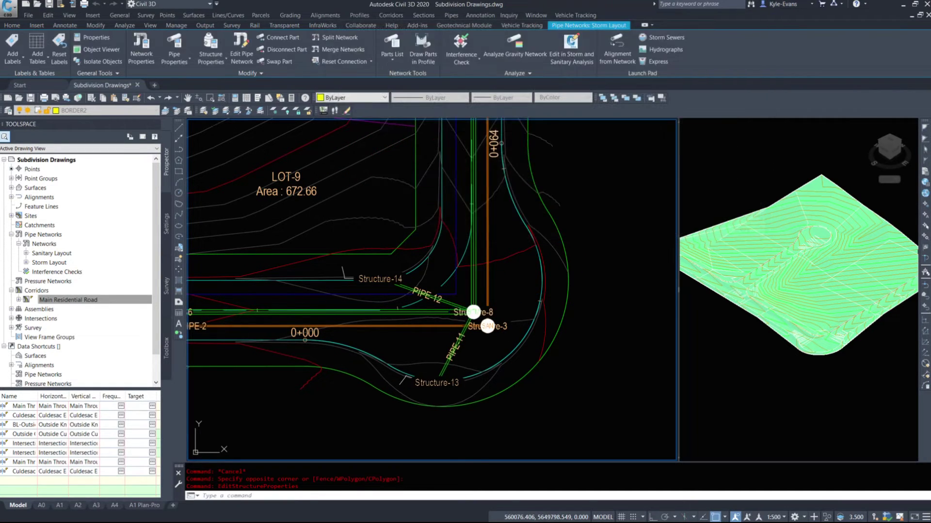
key("Escape")
Flatten the slope of Pipe-7, the storm pipe from Structure-8 to Structure-9, while holding its start, and check it in the profile.
left_click(475, 280)
right_click(494, 268)
left_click(542, 391)
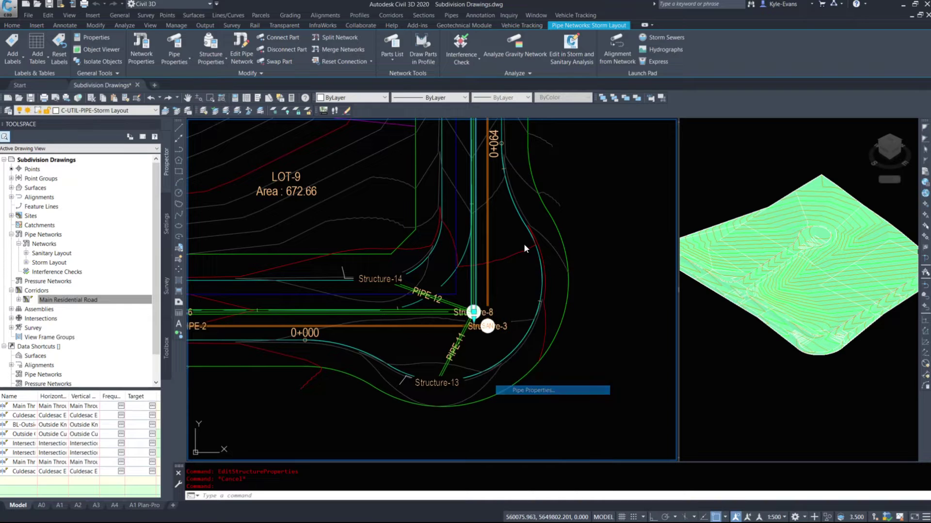
left_click(492, 317)
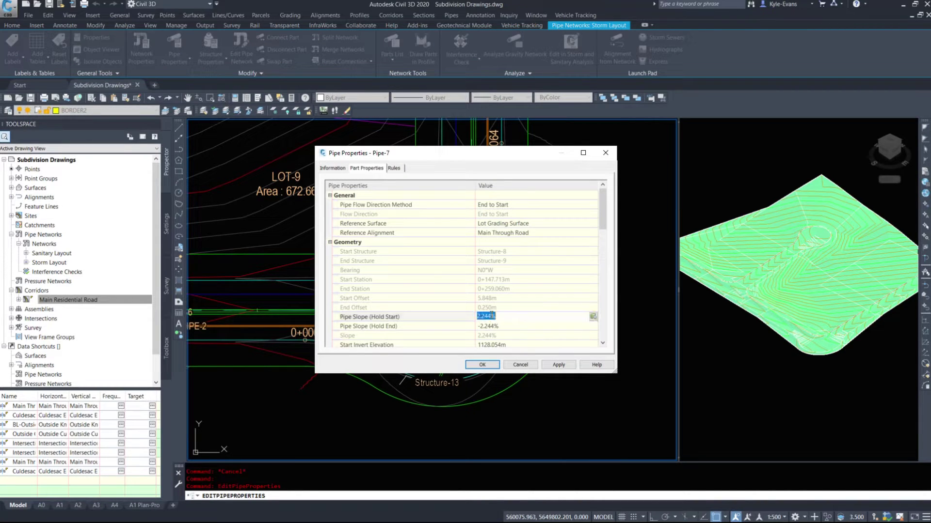
type("2")
key("Escape")
key("Escape")
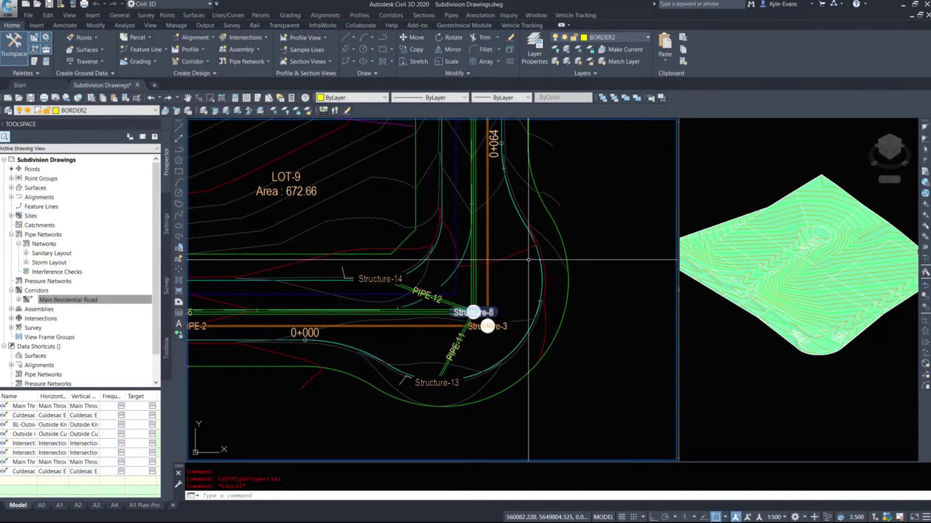
scroll(575, 264, "down", 5)
scroll(575, 264, "up", 5)
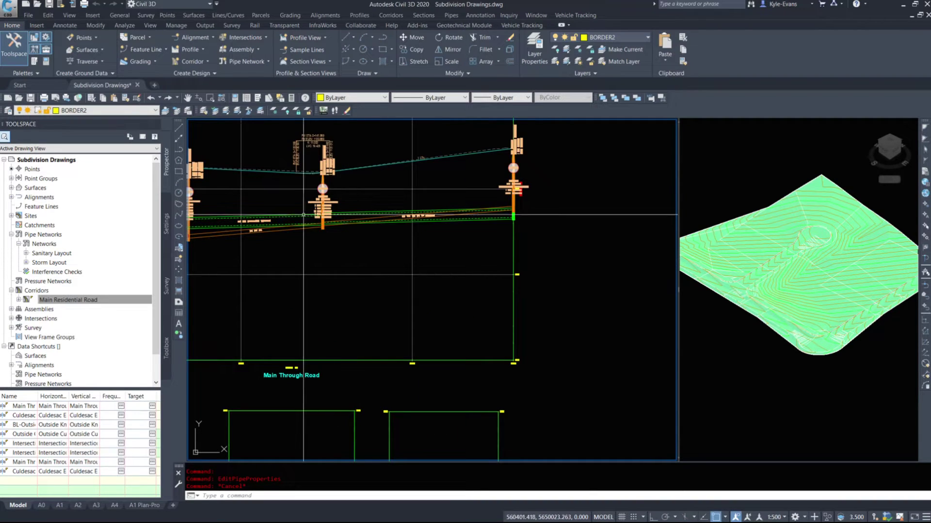
Look over the storm and sanitary networks in plan, from the road bend and culdesac intersection up to the culdesac bulb.
scroll(276, 222, "down", 3)
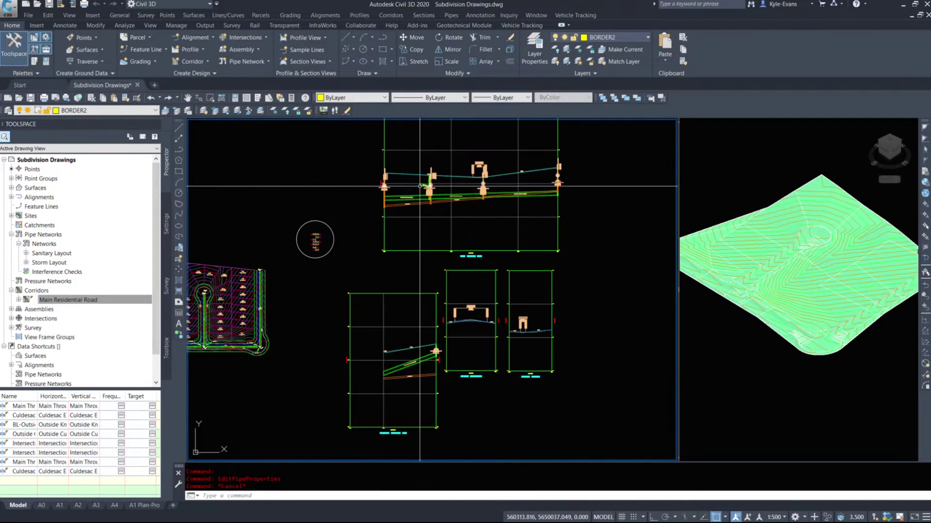
scroll(416, 202, "up", 6)
scroll(416, 202, "down", 5)
scroll(371, 269, "up", 6)
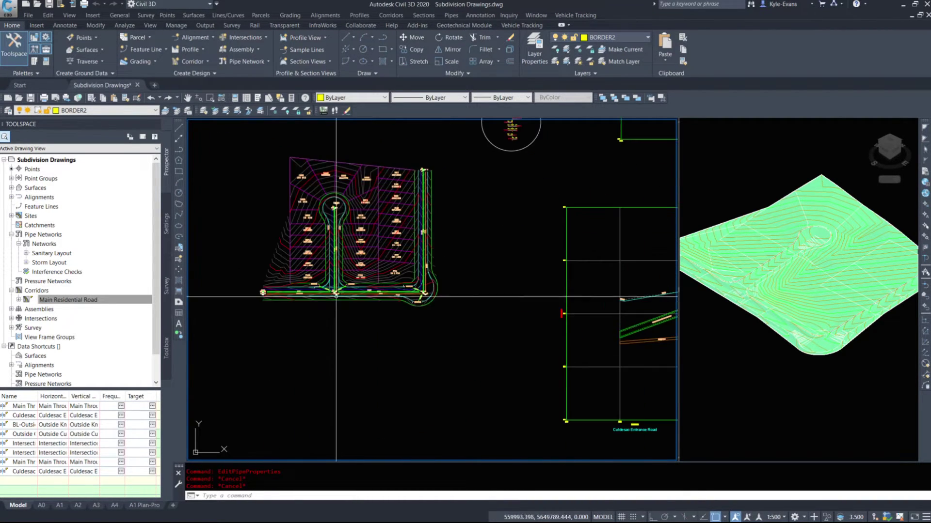
middle_click_drag(554, 309, 359, 311)
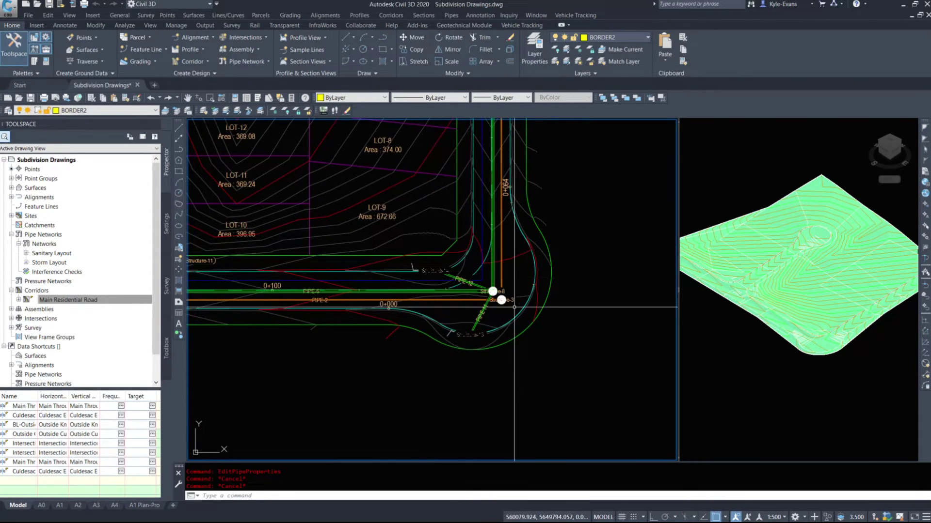
middle_click_drag(476, 327, 528, 354)
middle_click_drag(359, 272, 438, 318)
middle_click_drag(253, 252, 366, 373)
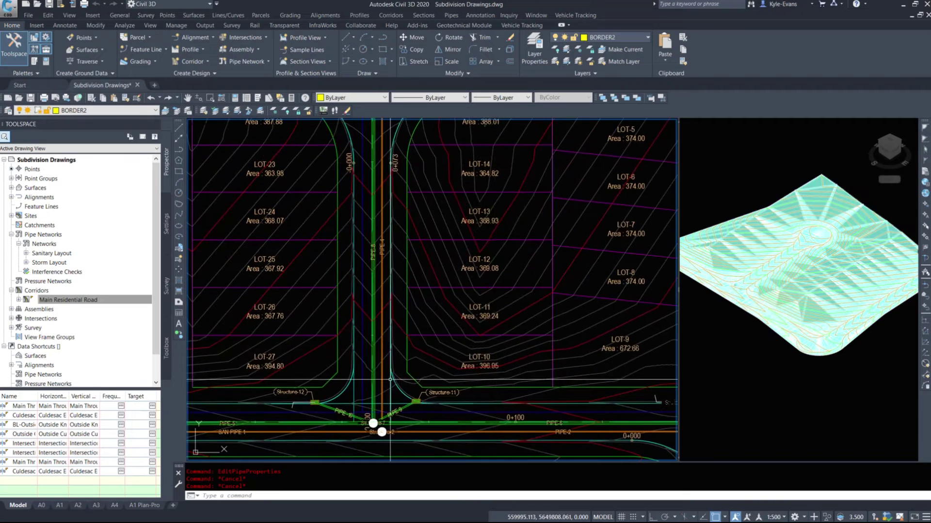
middle_click_drag(359, 204, 368, 291)
middle_click_drag(378, 181, 386, 243)
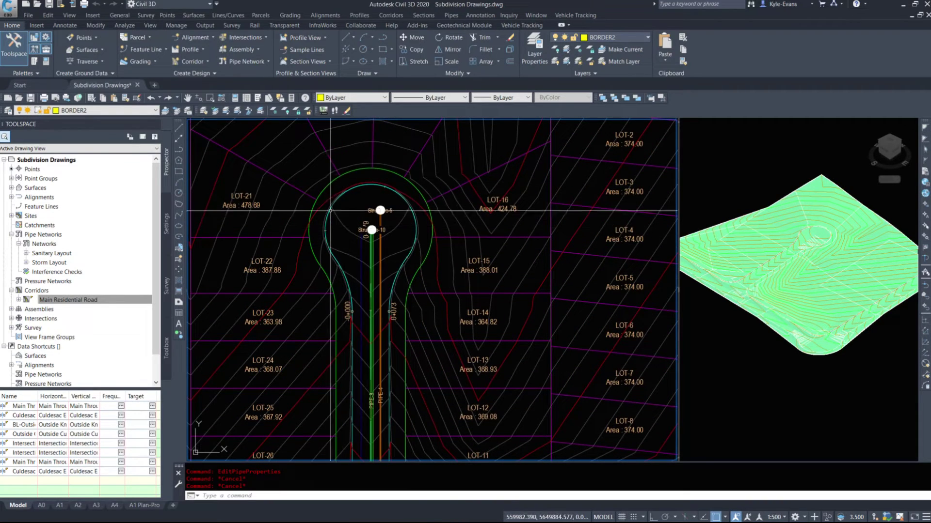
scroll(387, 243, "down", 5)
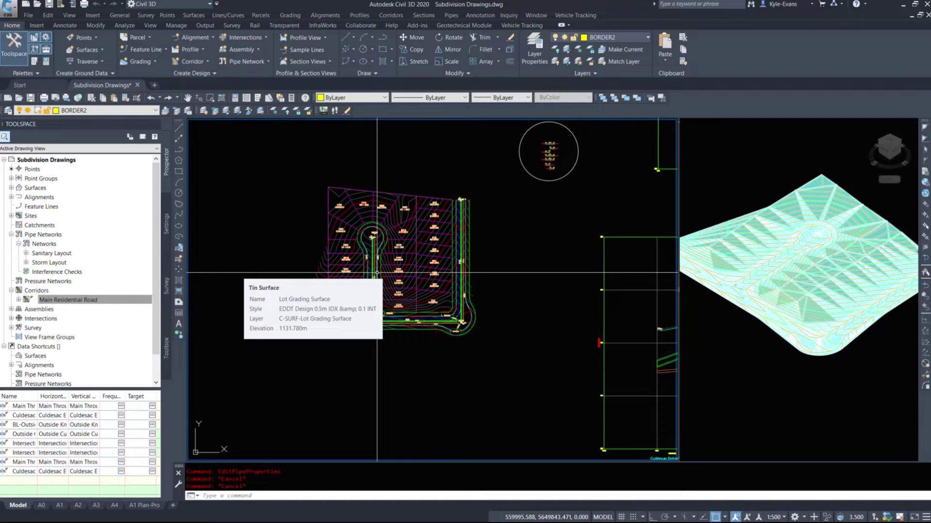
Move the Structure-6 label clear of its manhole at station 0+000, leaving it connected by a leader.
scroll(377, 272, "up", 10)
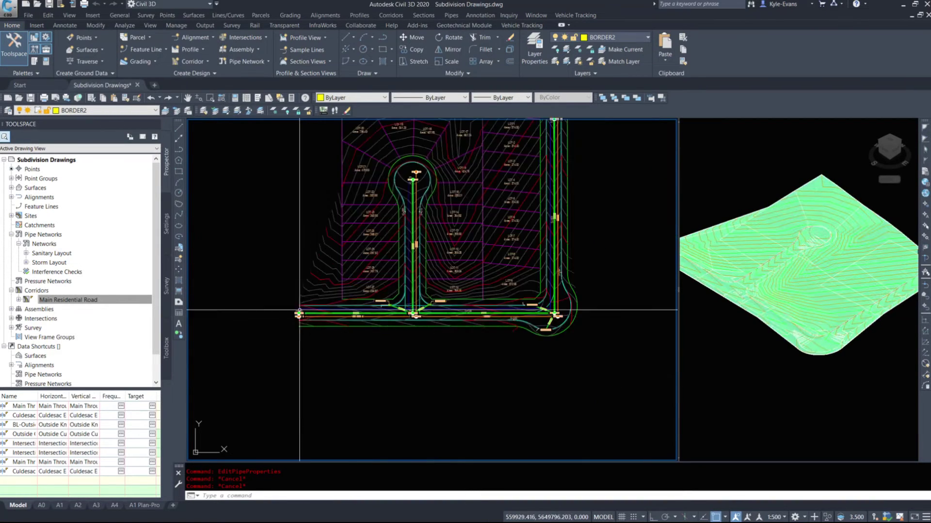
left_click(407, 326)
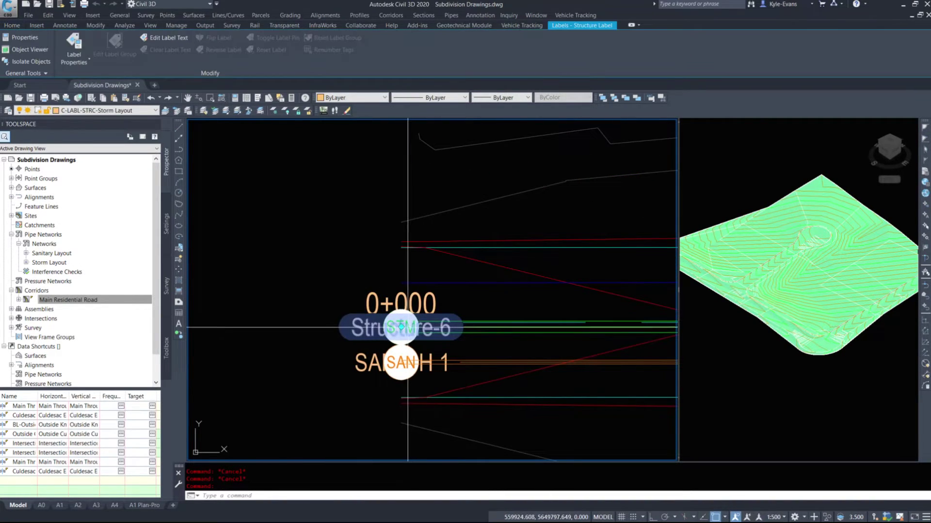
left_click(402, 326)
scroll(286, 276, "down", 5)
Change the Structure-6 label style to EDDT All Info Plan Labels (2.0mm) in its properties.
right_click(294, 272)
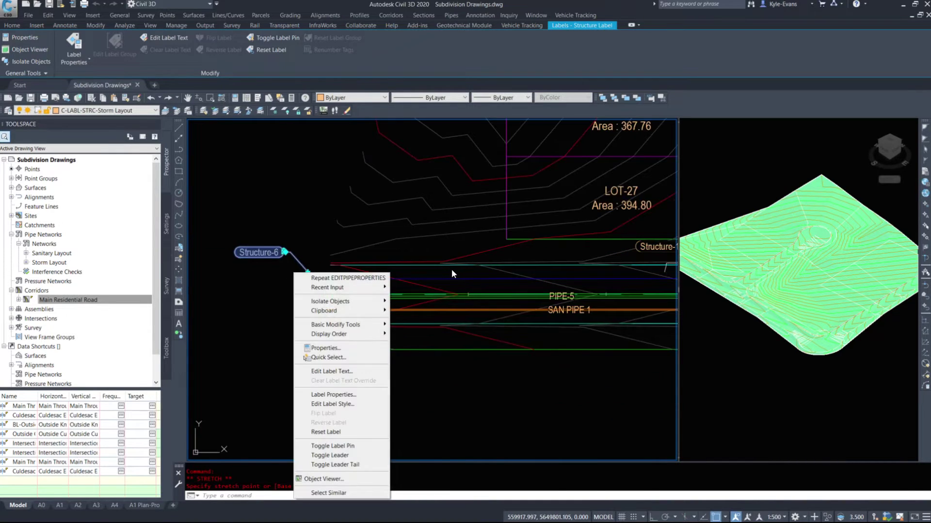
left_click(331, 396)
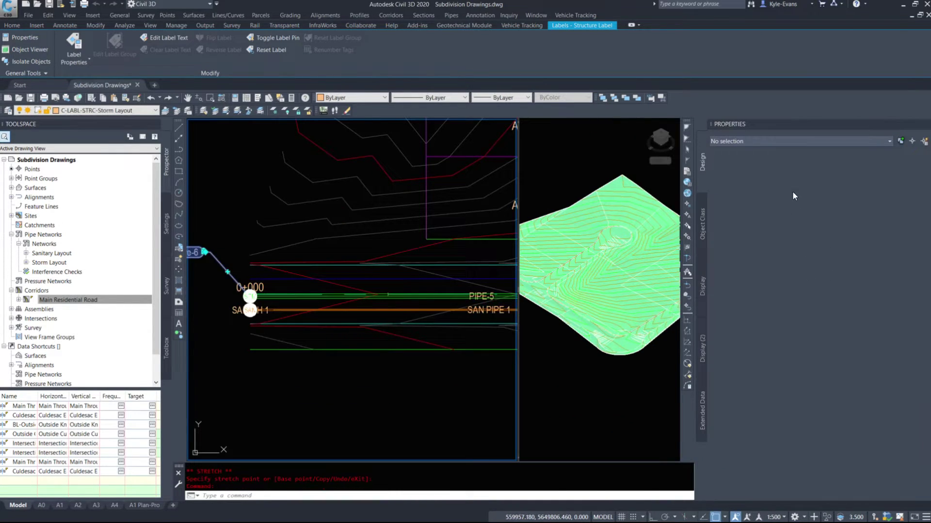
middle_click_drag(203, 262, 282, 262)
key("Escape")
left_click(267, 254)
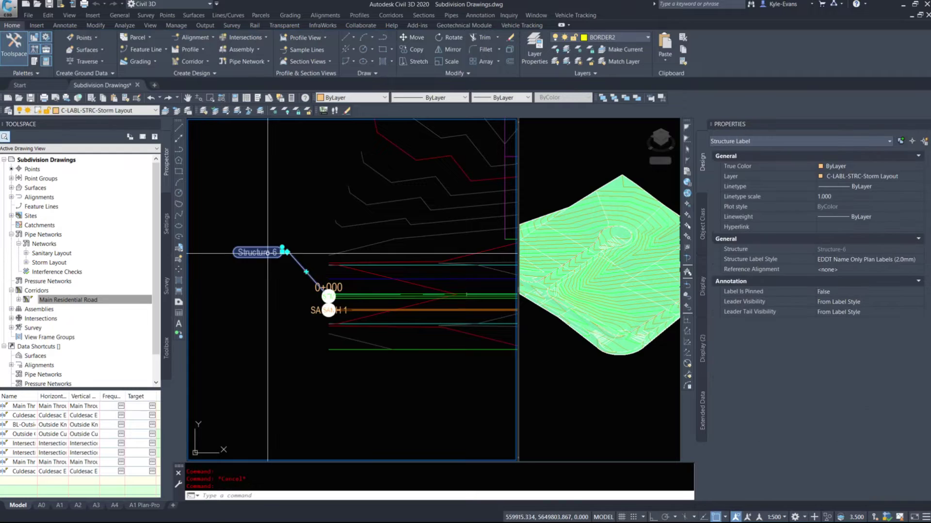
left_click(850, 257)
left_click(851, 259)
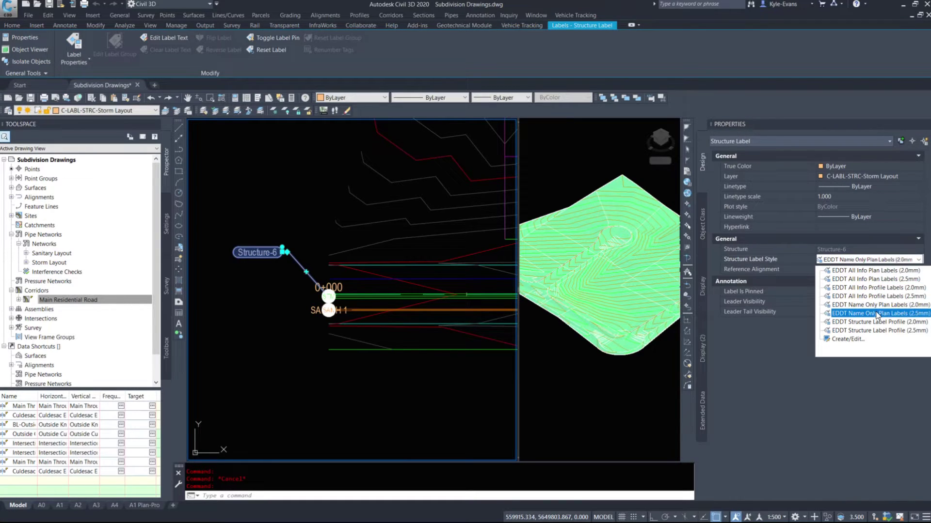
left_click(872, 271)
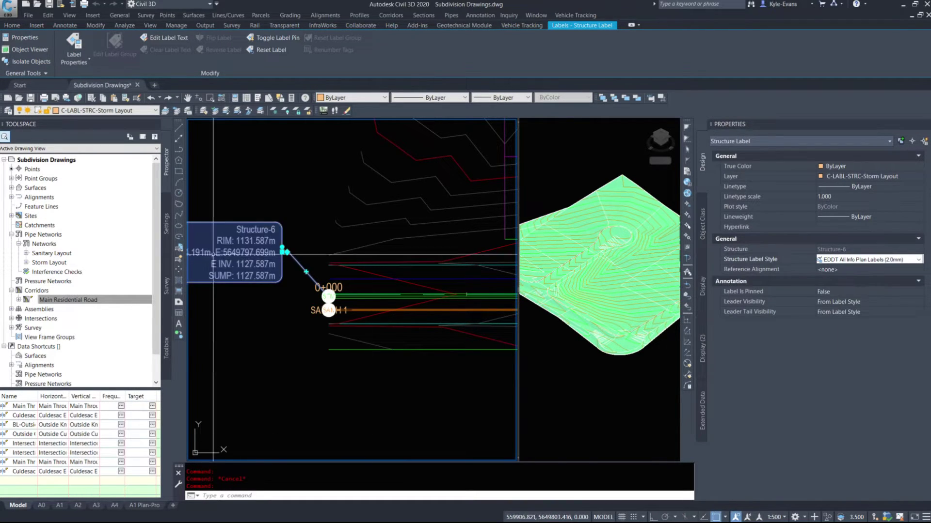
middle_click_drag(213, 253, 284, 262)
key("Escape")
Examine the rim, coordinates, east invert and sump elevations in the Structure-6 label.
left_click(358, 231)
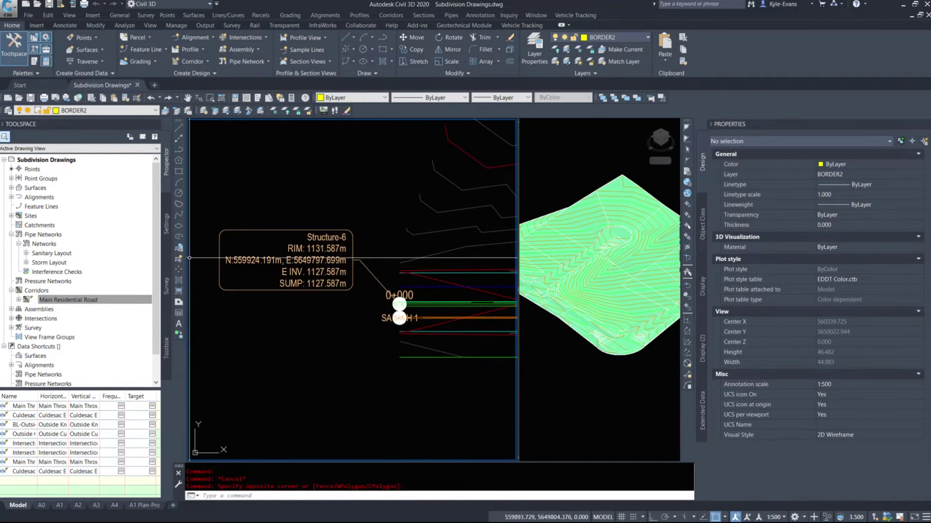
left_click(198, 252)
left_click(387, 267)
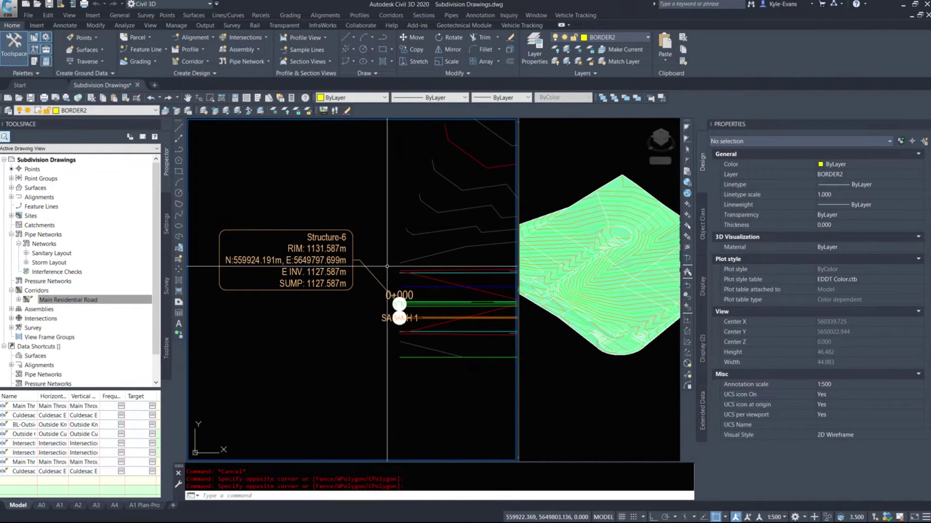
left_click(256, 315)
left_click(361, 263)
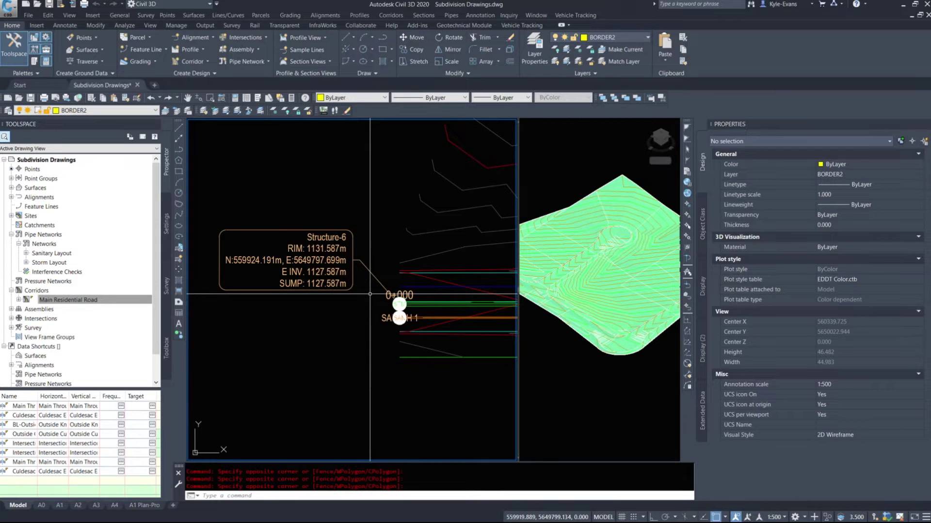
left_click(258, 317)
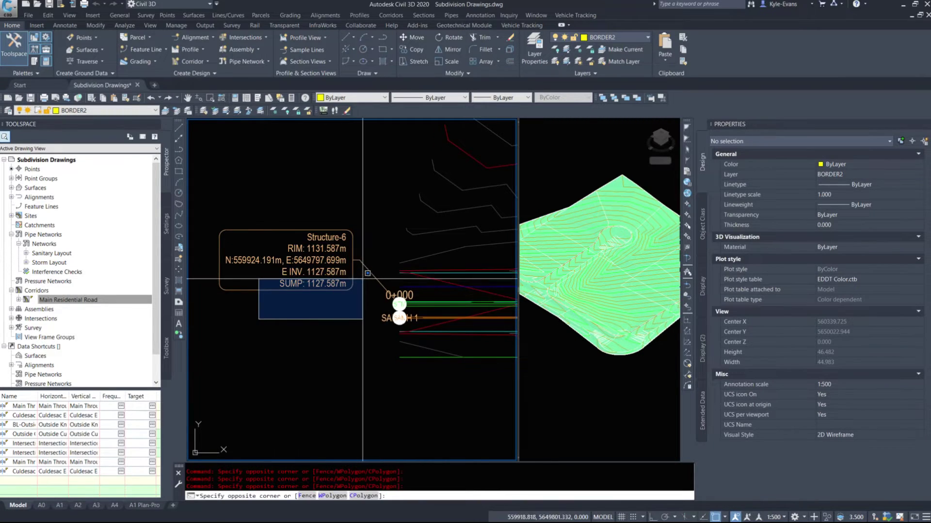
left_click(364, 272)
scroll(336, 296, "up", 6)
left_click(192, 317)
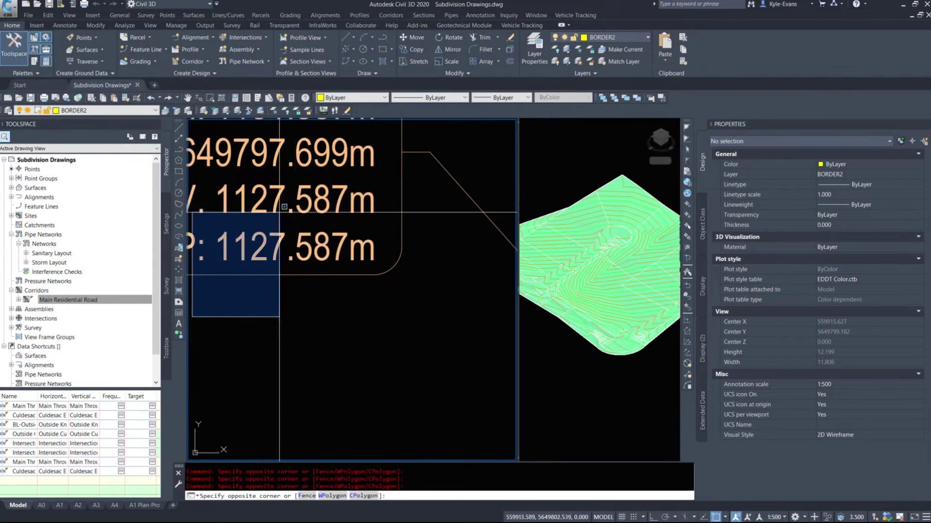
key("Escape")
Change the label style of catch basin Structure-12 to EDDT All Info Plan Labels (2.0mm).
scroll(428, 313, "down", 6)
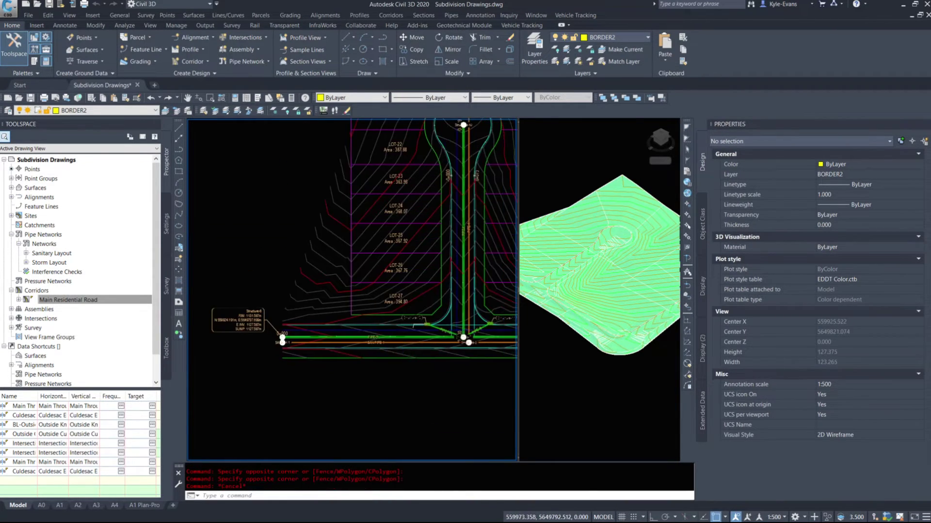
left_click(358, 283)
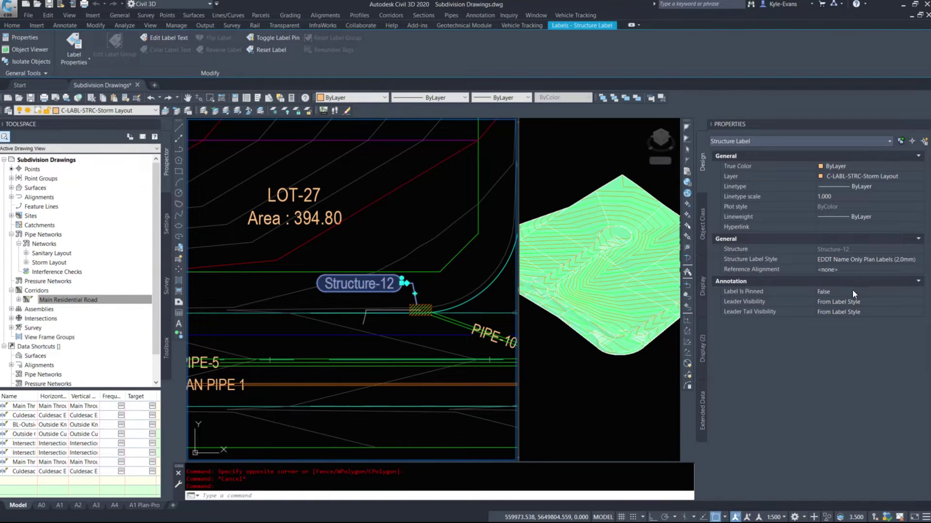
left_click(862, 264)
left_click(863, 263)
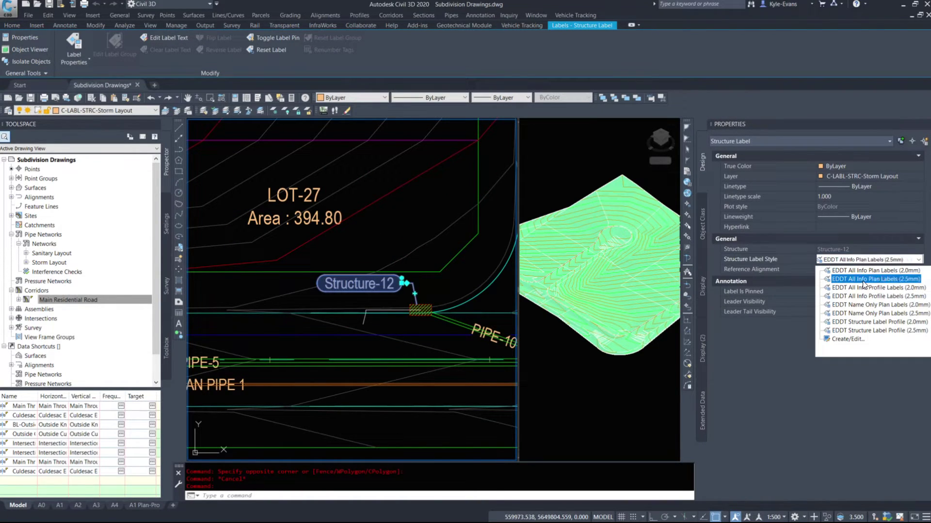
left_click(863, 276)
Move the Structure-12 label up over Lot 27, clear of the catch basin, and read its invert and sump elevations.
left_click(402, 280)
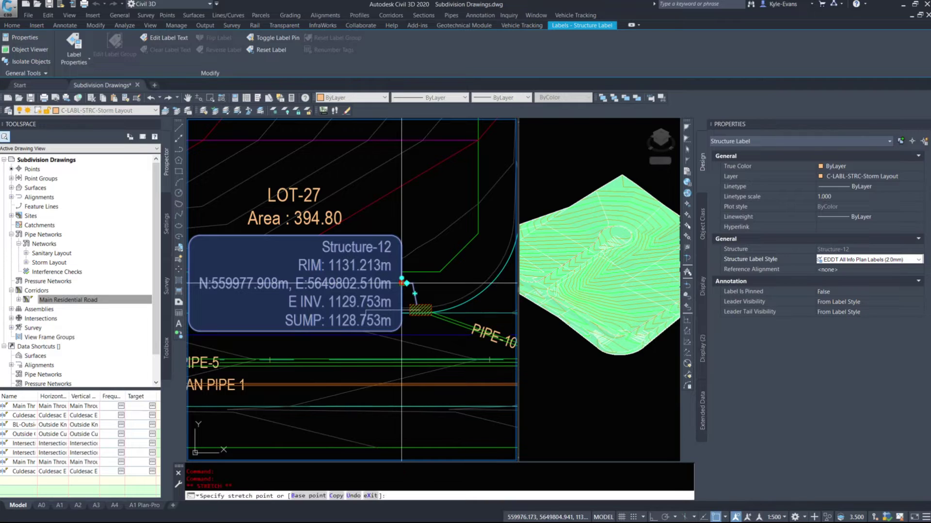
left_click(344, 162)
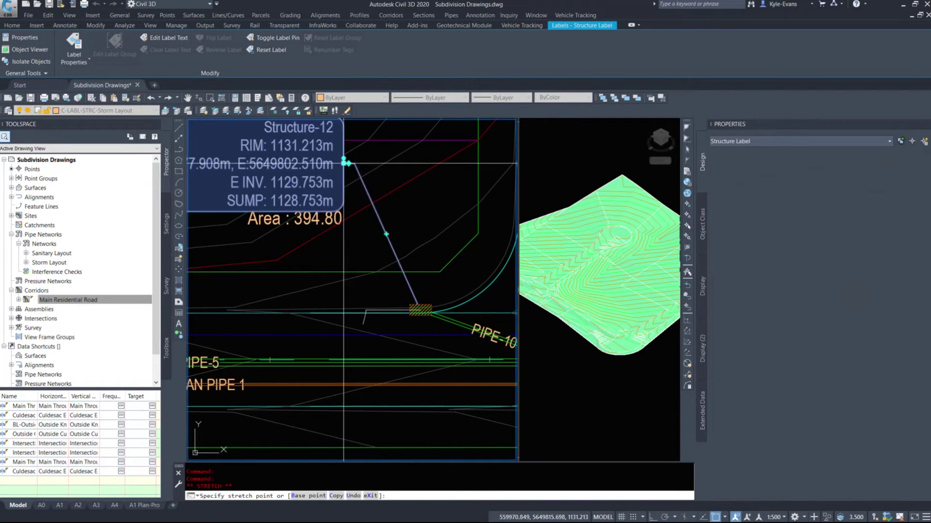
middle_click_drag(355, 177, 402, 214)
key("Escape")
scroll(359, 222, "up", 2)
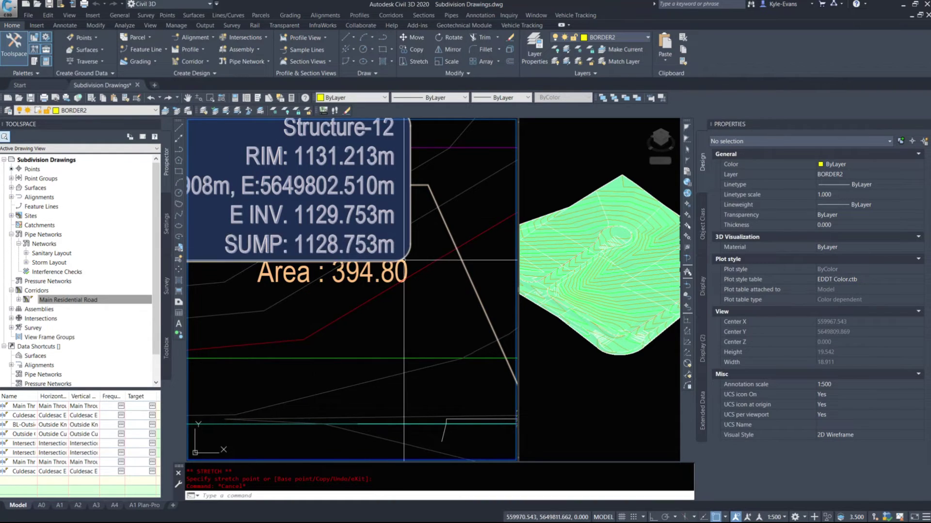
scroll(320, 234, "down", 4)
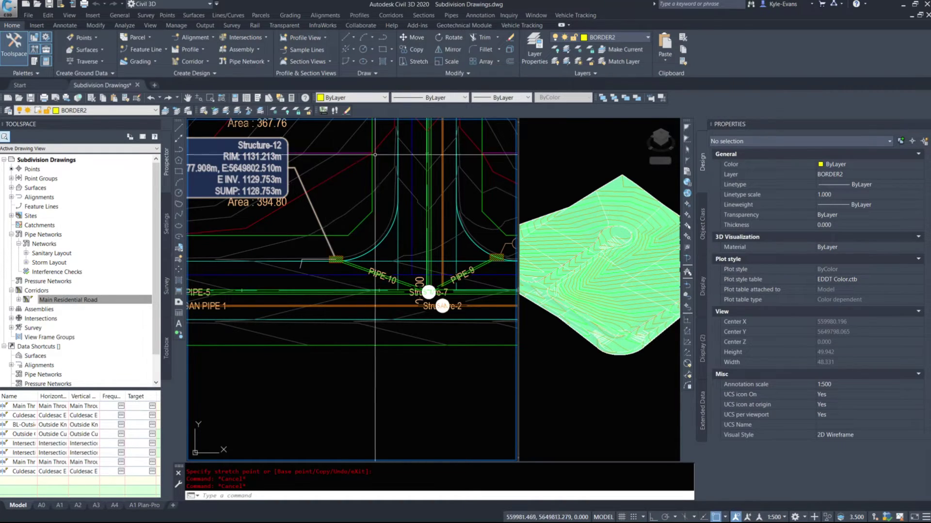
Start a new interference check between the Storm Layout and Sanitary Layout networks, picking SAN PIPE 1 and PIPE-5 as the parts.
scroll(347, 194, "down", 2)
scroll(348, 194, "down", 3)
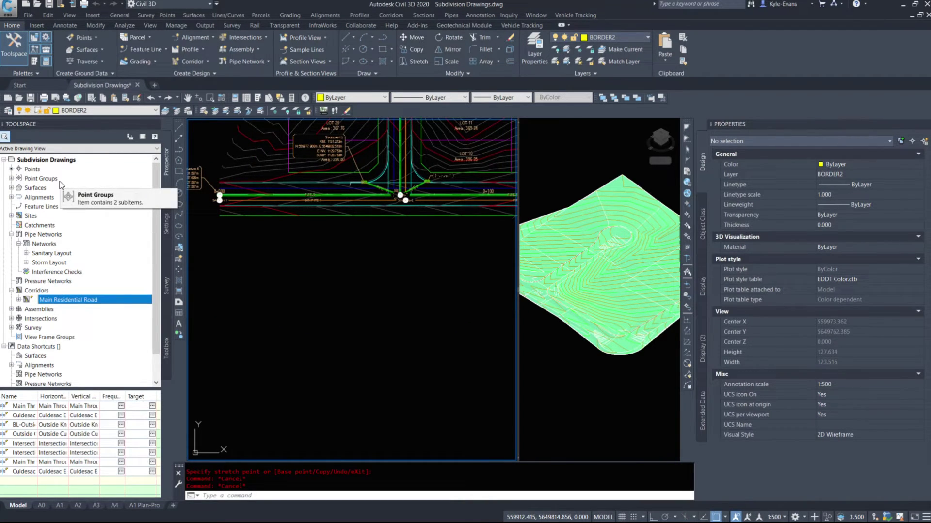
left_click(55, 272)
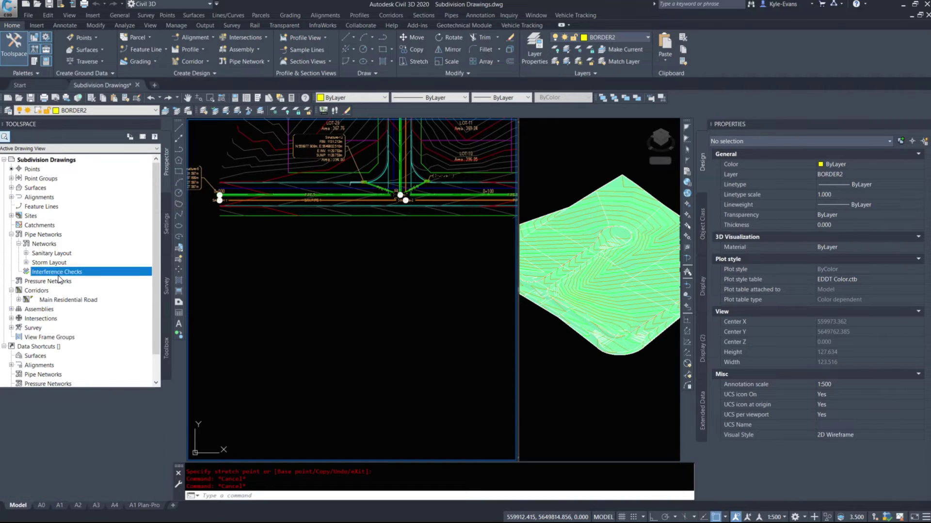
right_click(55, 273)
left_click(94, 275)
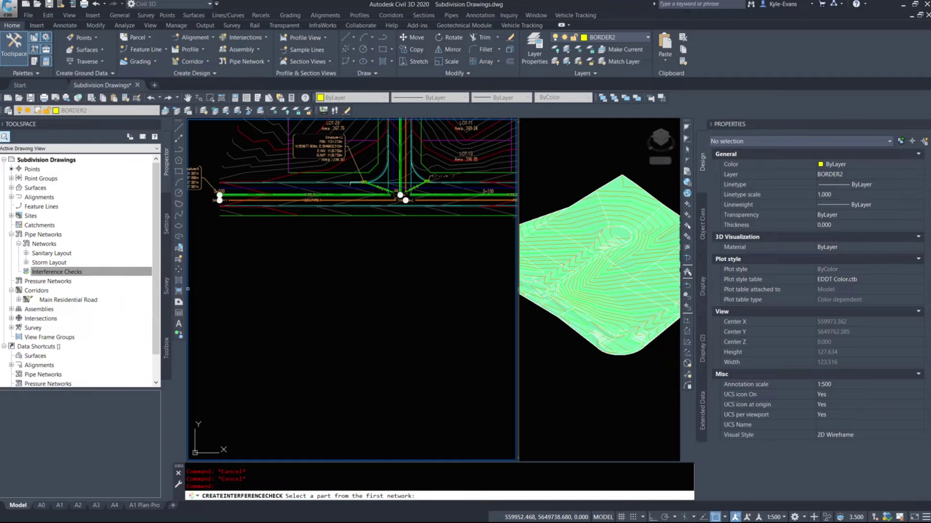
scroll(291, 270, "down", 2)
scroll(364, 240, "up", 8)
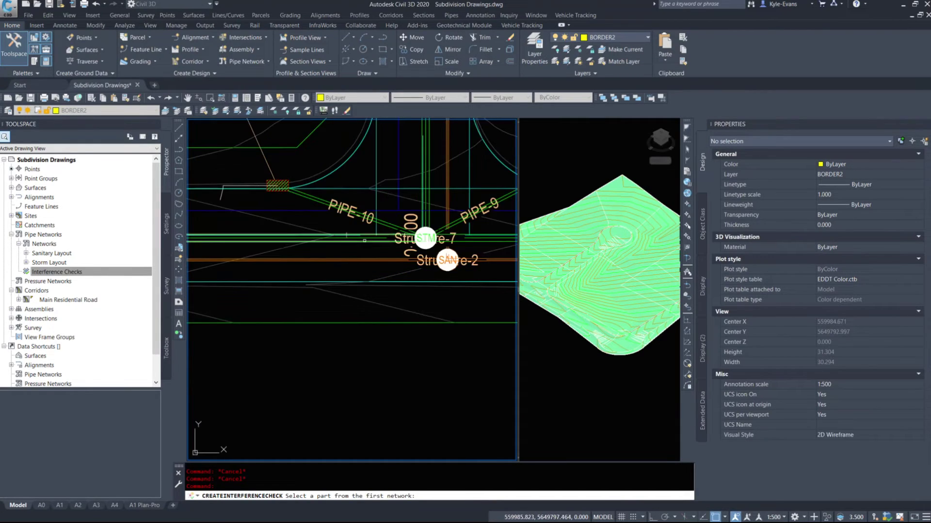
left_click(367, 259)
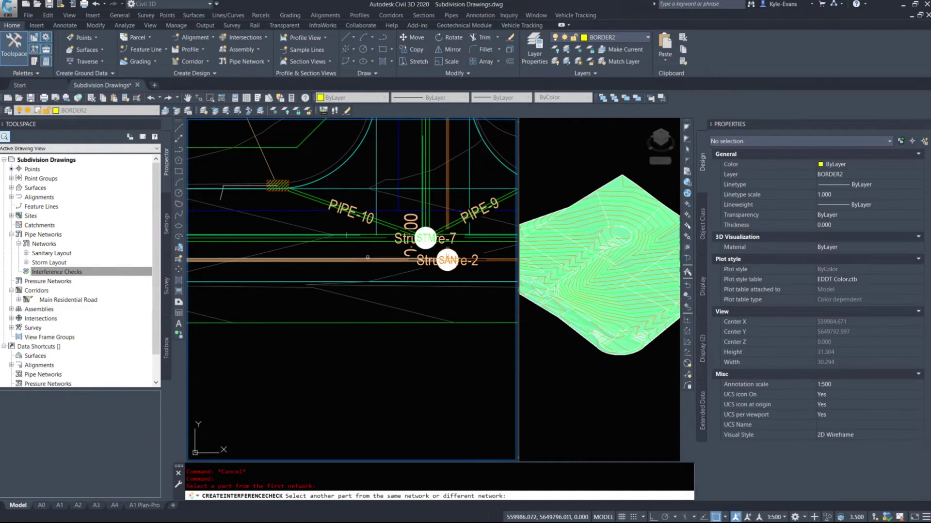
left_click(361, 238)
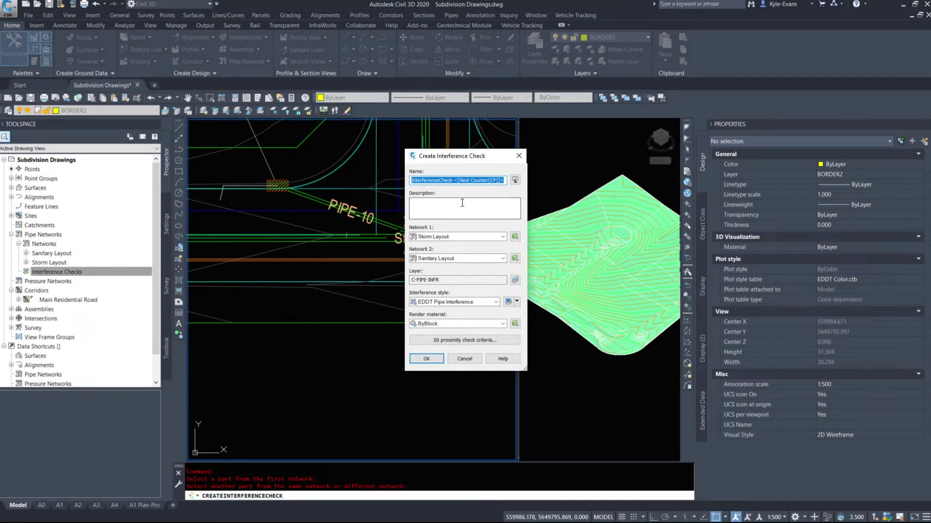
Name the check "Storm - Sanitary Interference Check", apply the 3D proximity check by distance, and create it.
type("sTO")
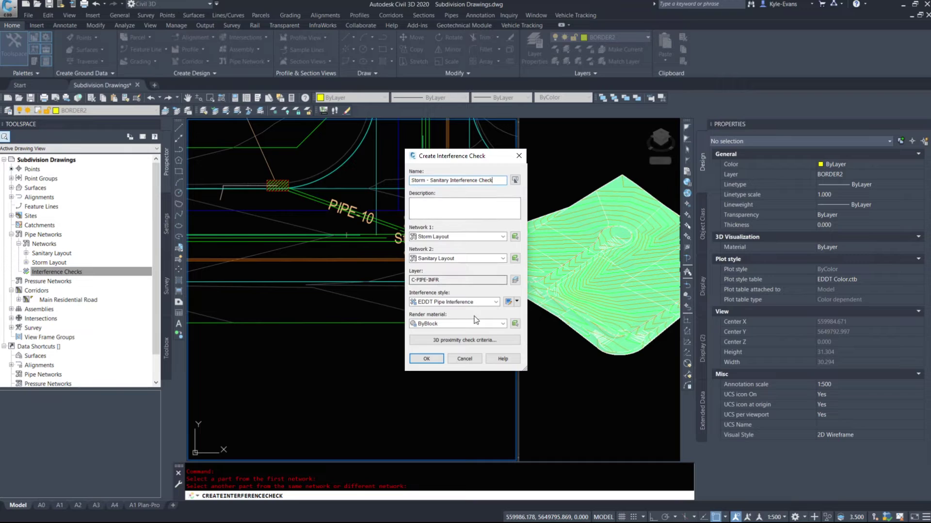
left_click(456, 341)
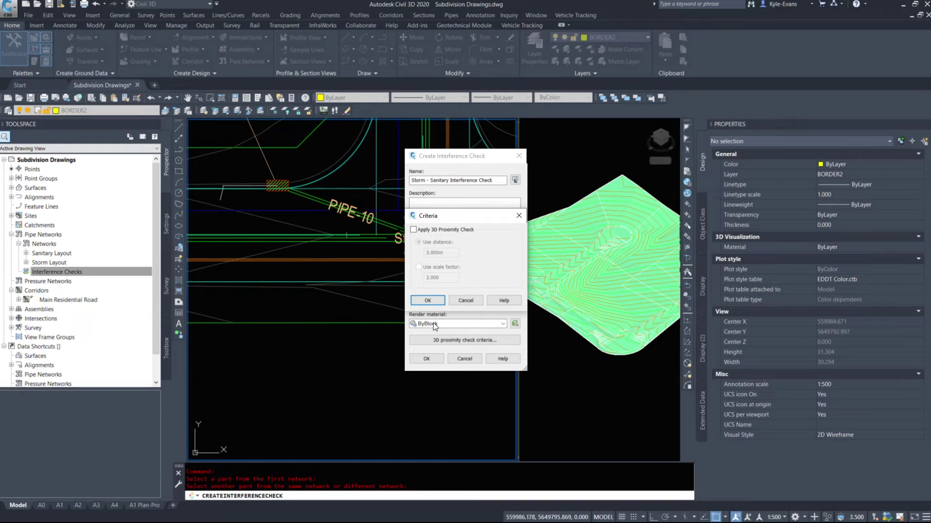
left_click(443, 230)
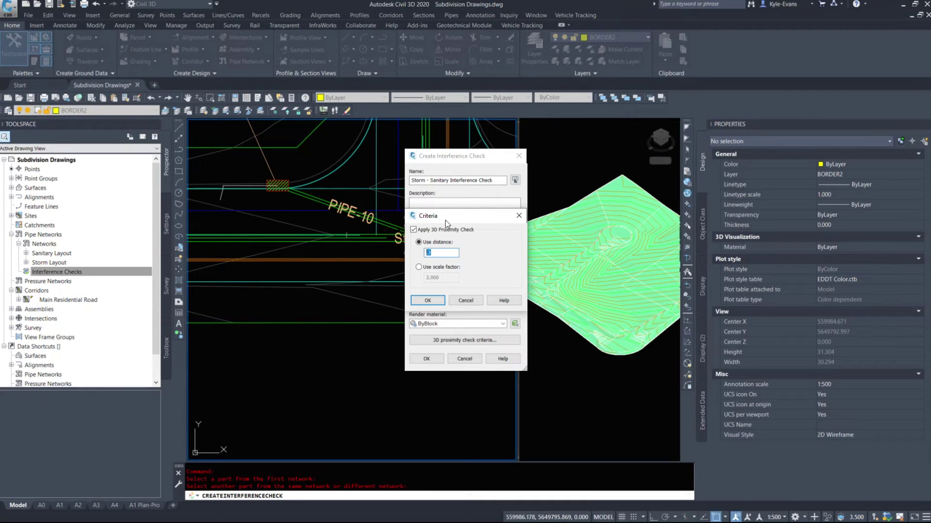
left_click(436, 301)
left_click(426, 359)
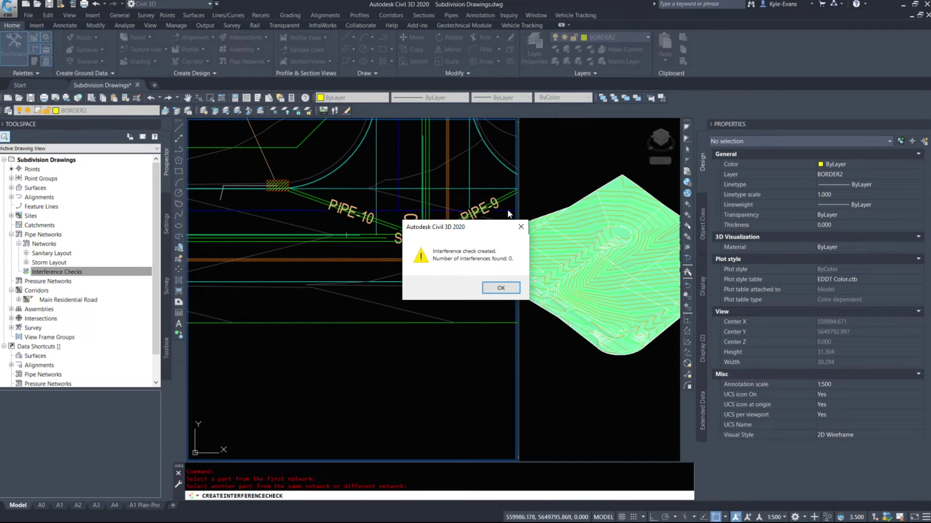
Raise the SAN 200 PVC pipe's end at sanitary manhole Structure-2 in the Main Through Road profile so it crosses the storm pipe.
left_click_drag(411, 231, 300, 206)
left_click(390, 262)
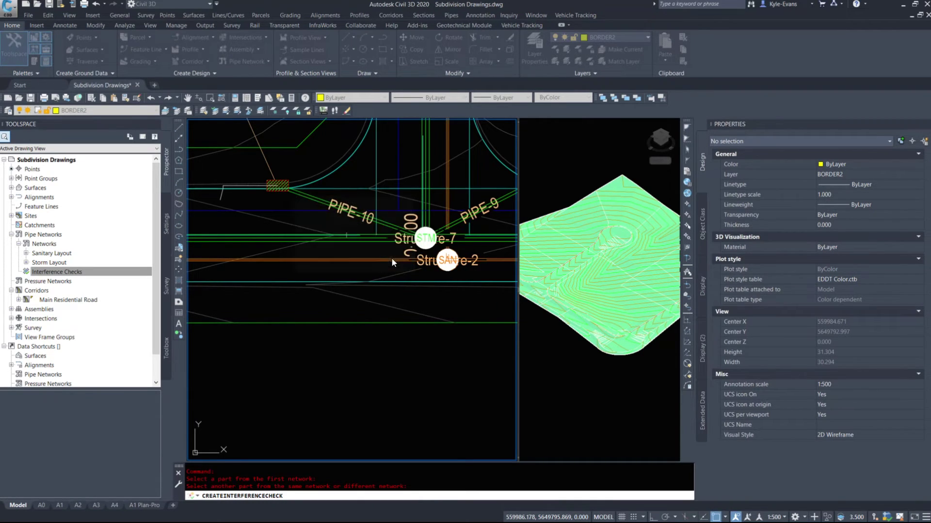
scroll(393, 262, "down", 15)
scroll(356, 246, "up", 15)
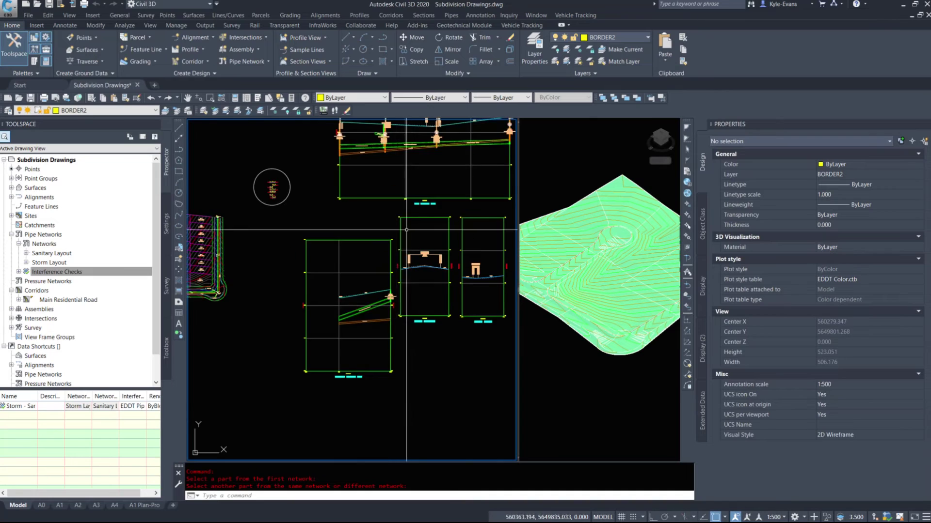
scroll(412, 268, "up", 4)
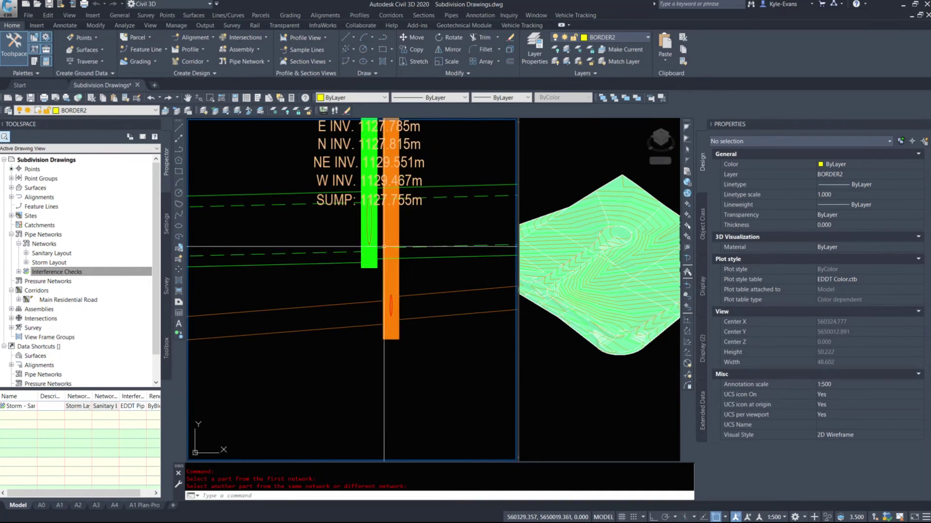
left_click(356, 305)
left_click(334, 289)
left_click(391, 300)
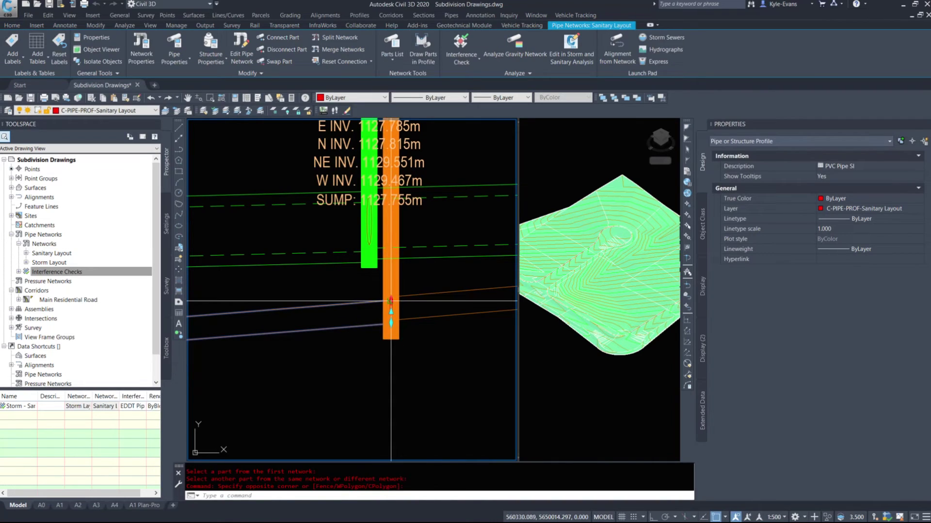
left_click(389, 188)
key("Escape")
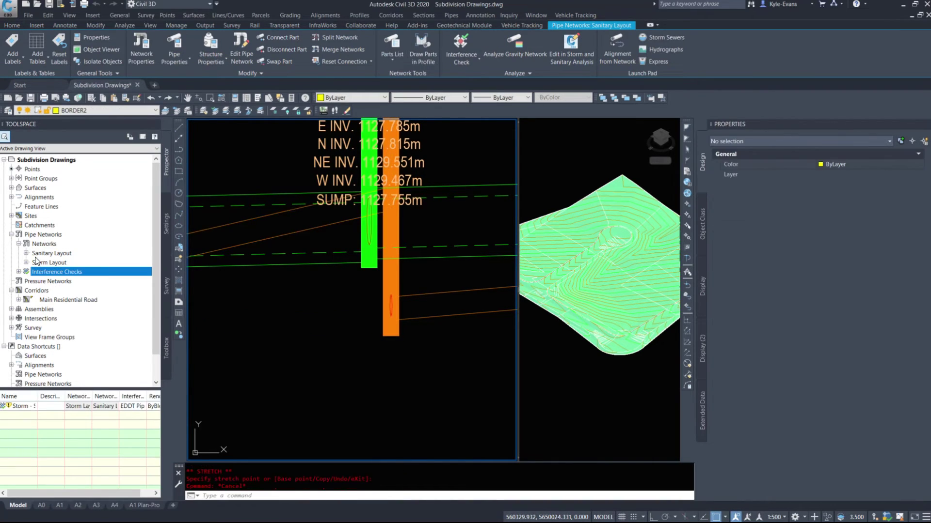
Rerun the Storm - Sanitary Interference Check and dismiss its result message.
left_click(19, 272)
right_click(76, 281)
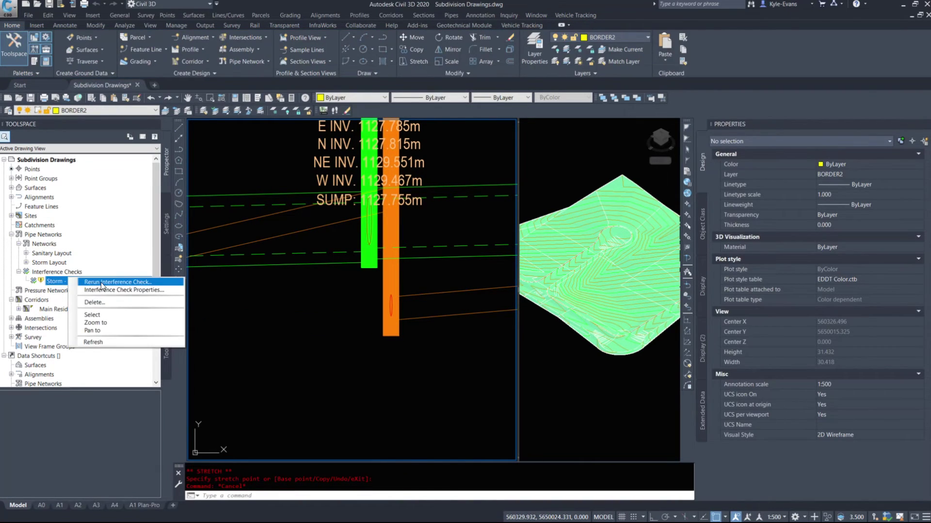
left_click(100, 282)
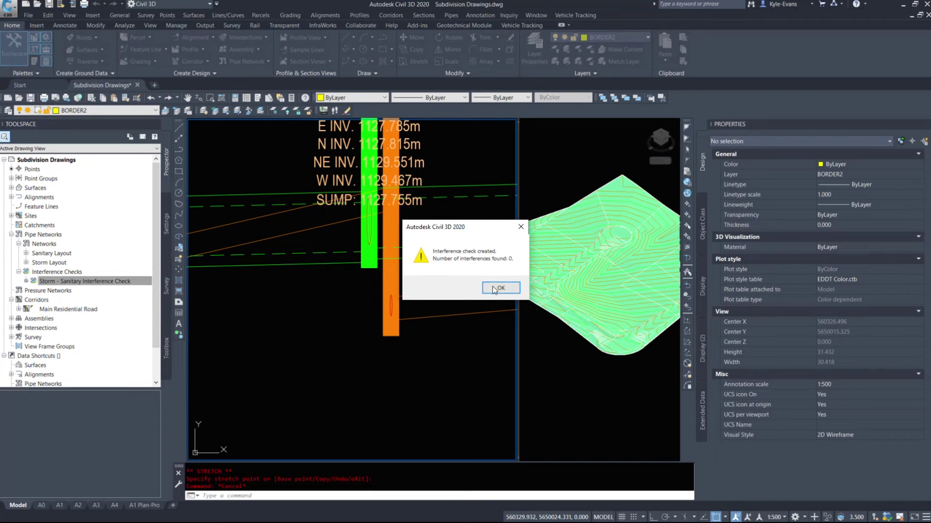
left_click(500, 288)
Examine the storm and sanitary pipes in the cul-de-sac entrance road profile for possible crossings.
scroll(378, 193, "down", 3)
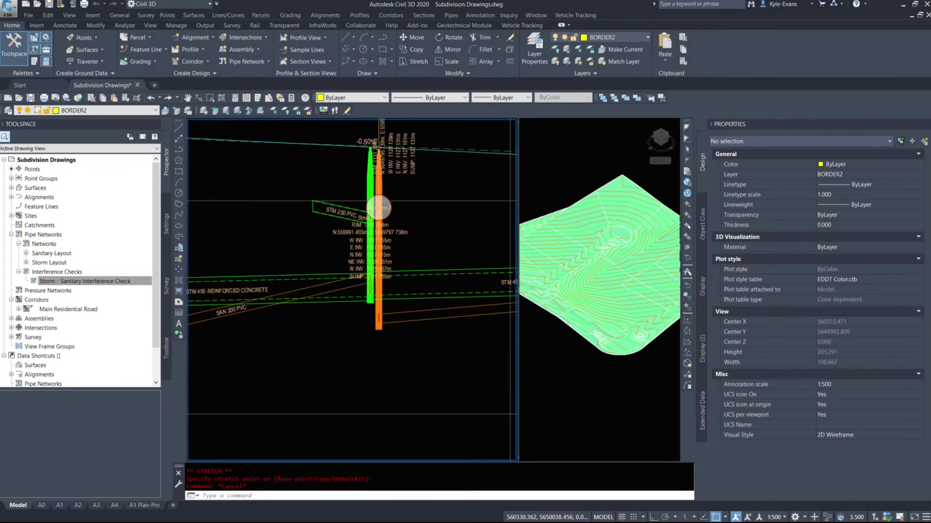
scroll(378, 193, "down", 8)
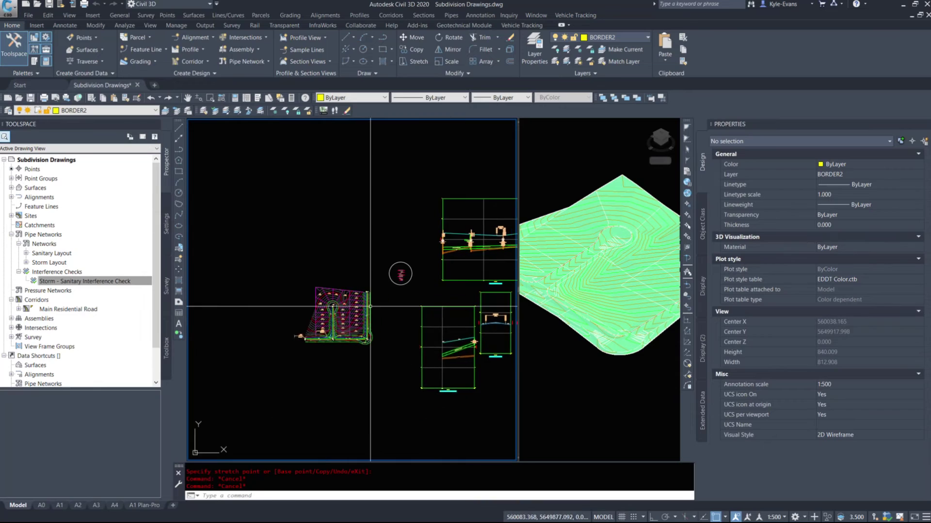
scroll(286, 194, "down", 3)
scroll(388, 347, "up", 8)
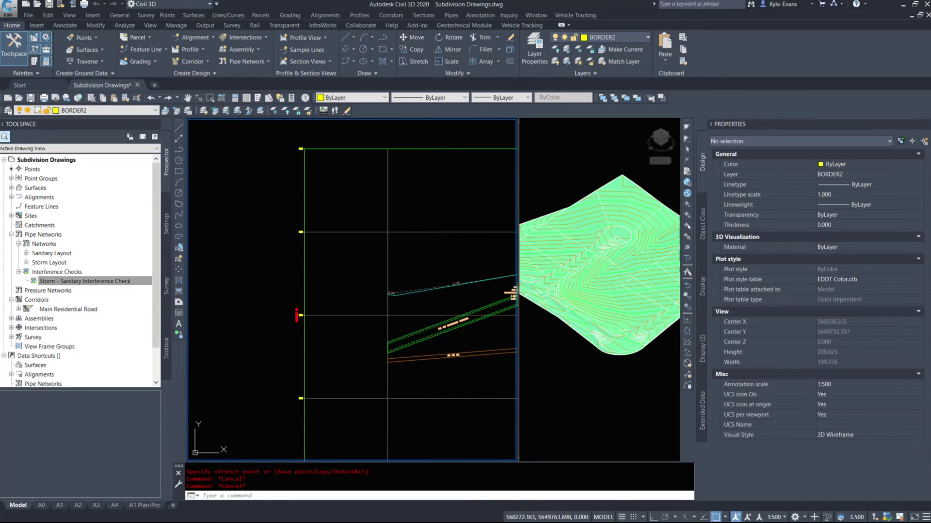
left_click(387, 350)
scroll(386, 351, "up", 3)
scroll(378, 347, "down", 5)
key("Escape")
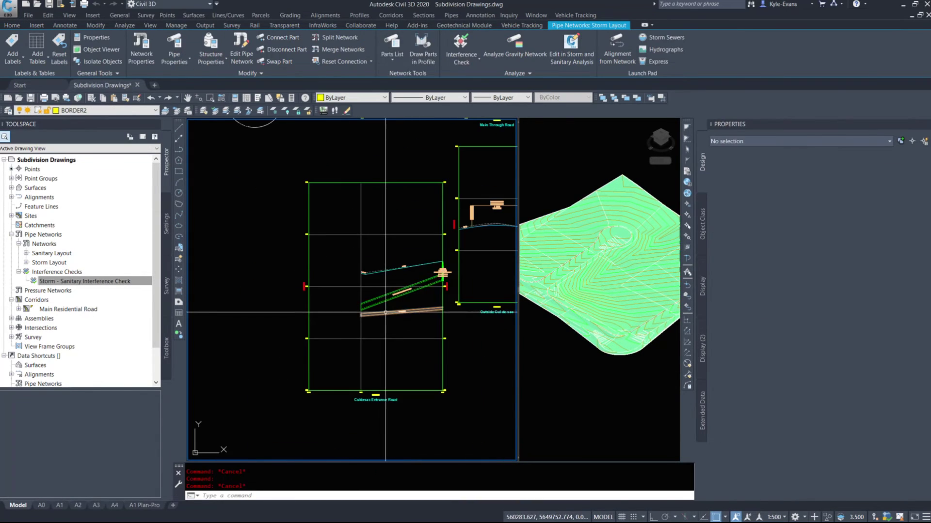
left_click(368, 346)
left_click(366, 342)
key("Escape")
middle_click_drag(390, 297, 389, 383)
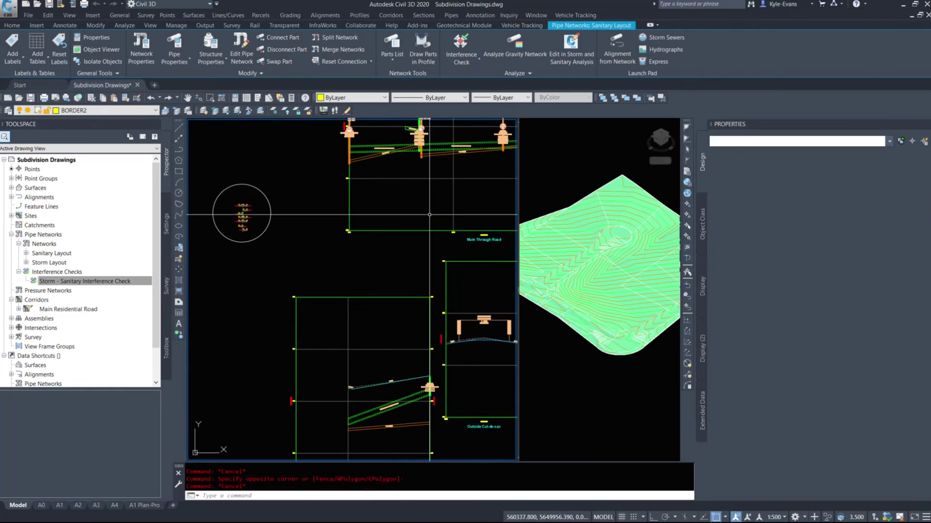
Examine the Main Through Road profile around Structure-2, including the STM 250 PVC lead, for storm and sanitary crossings.
middle_click_drag(410, 130, 349, 252)
scroll(348, 253, "up", 3)
scroll(349, 252, "up", 6)
middle_click_drag(454, 354, 337, 251)
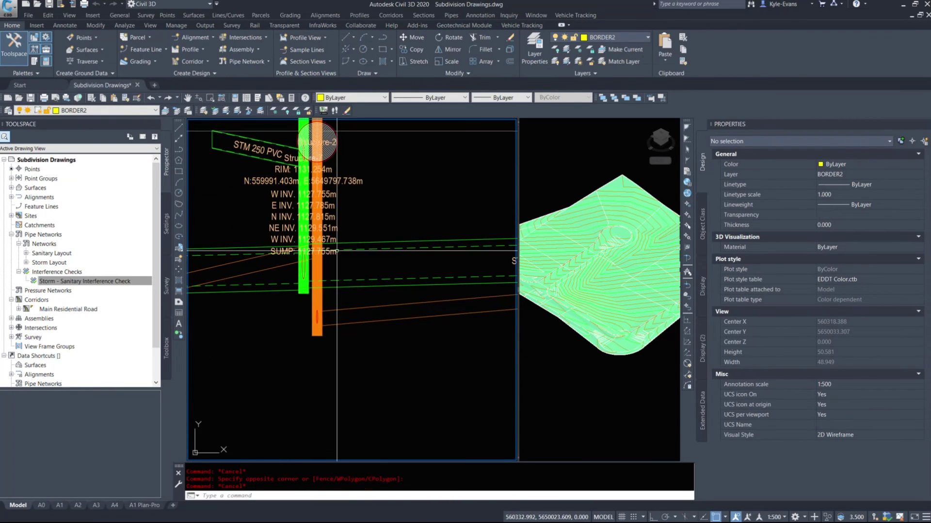
scroll(356, 277, "down", 4)
scroll(395, 301, "down", 4)
middle_click_drag(412, 360, 426, 244)
left_click(327, 456)
middle_click_drag(390, 415, 403, 302)
key("Escape")
middle_click_drag(391, 144, 399, 339)
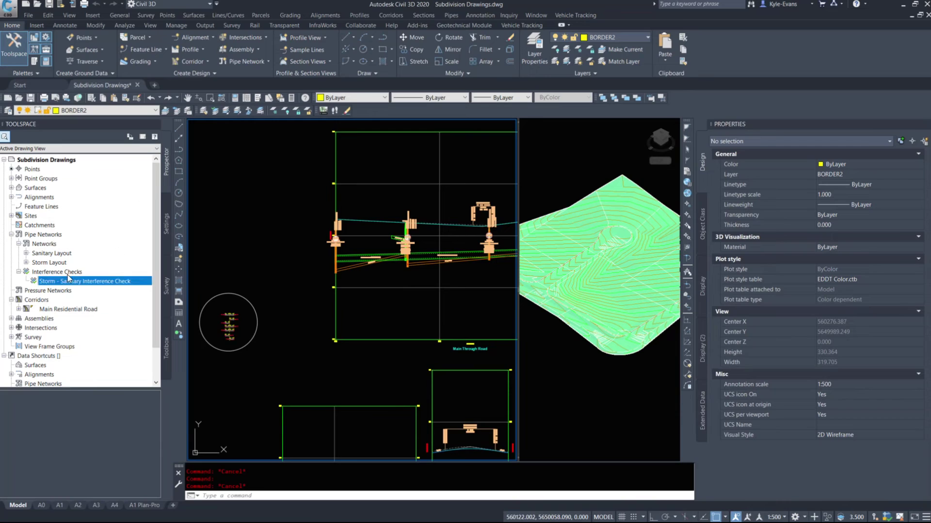
scroll(395, 246, "up", 6)
left_click(399, 218)
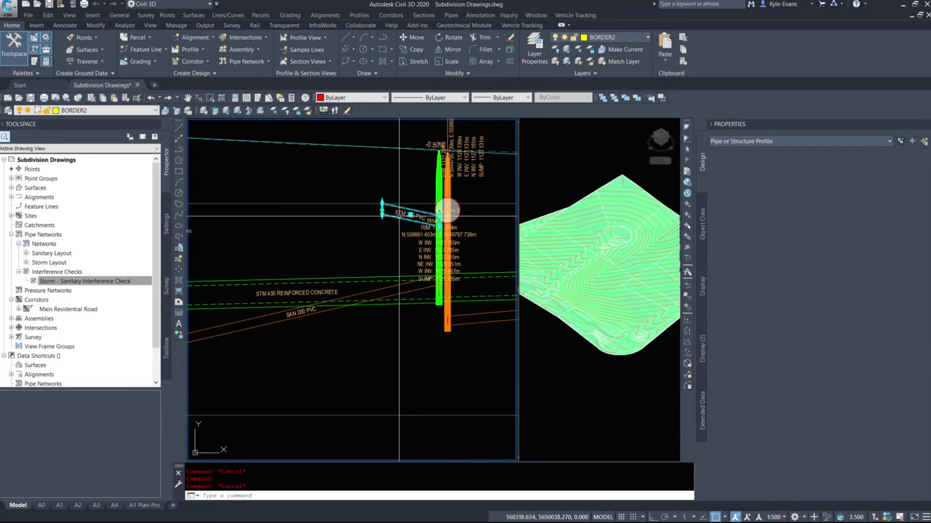
scroll(456, 278, "down", 9)
key("Escape")
Move catch basin Structure-13 in plan to the east side of the curb bulb so PIPE-11 runs through sanitary manhole Structure-3.
scroll(343, 386, "up", 8)
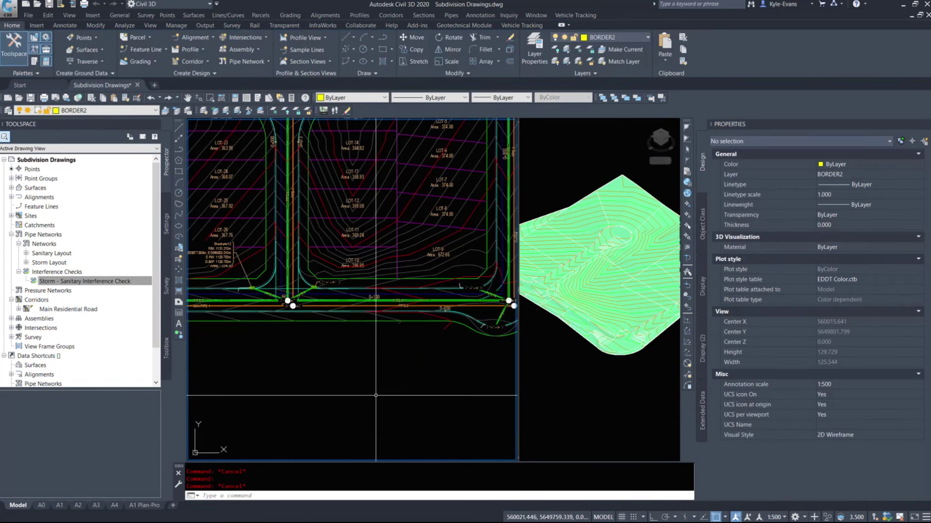
middle_click_drag(484, 316, 318, 322)
scroll(317, 322, "up", 10)
left_click_drag(284, 245, 398, 322)
left_click(350, 297)
scroll(310, 361, "down", 6)
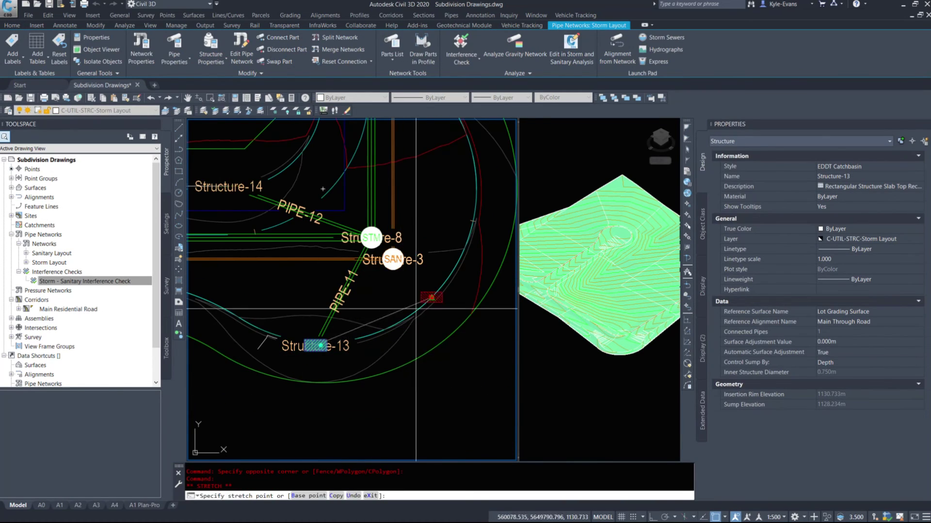
left_click(451, 283)
key("Escape")
Rerun the Storm - Sanitary Interference Check with the relocated catch basin and dismiss its result message.
right_click(78, 281)
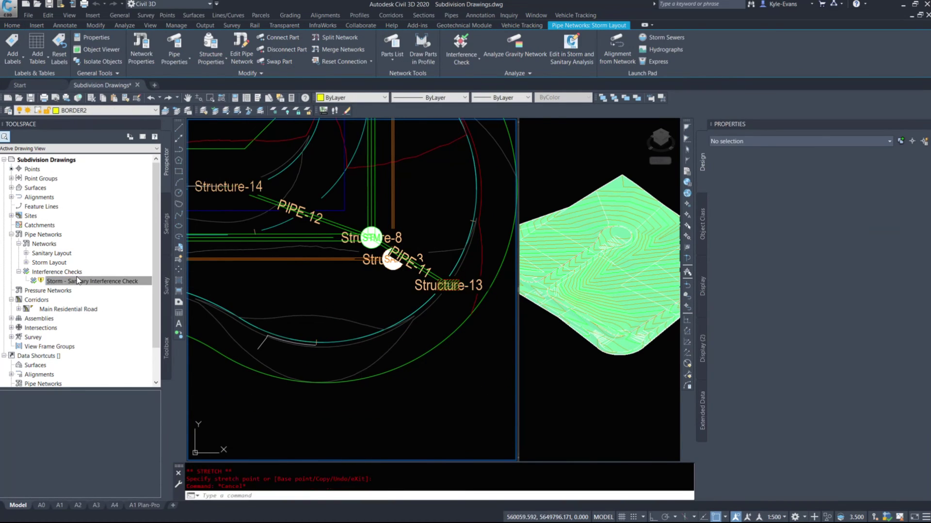
left_click(125, 285)
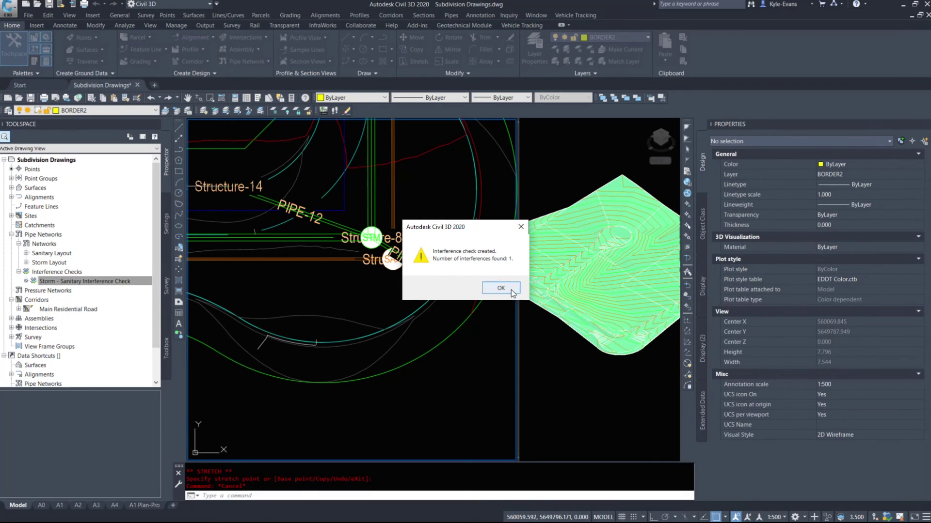
left_click(500, 288)
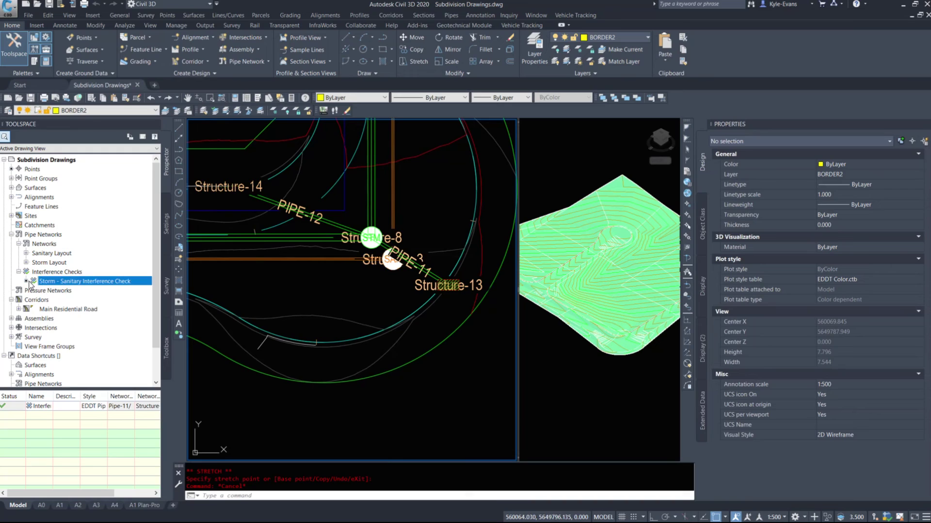
Zoom to the interference listed under the check and examine where PIPE-11 meets sanitary manhole Structure-3.
right_click(33, 408)
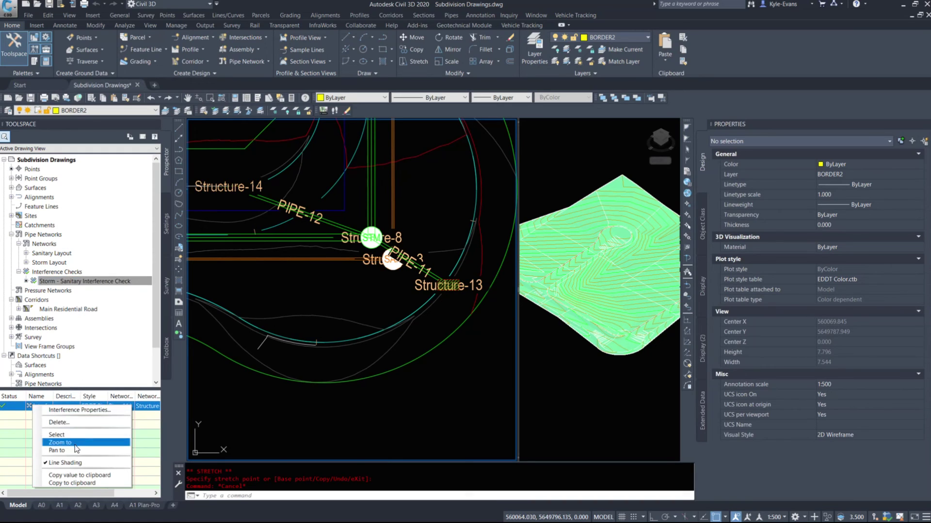
left_click(58, 443)
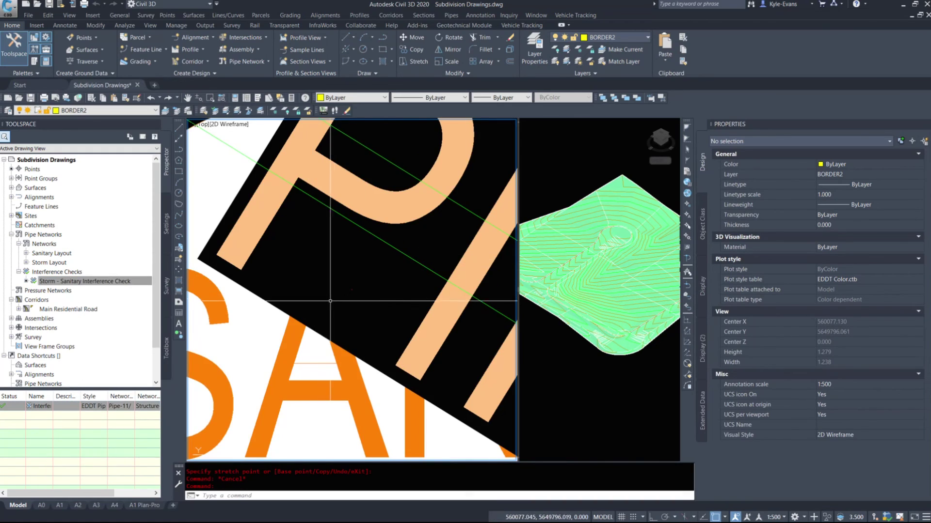
key("Escape")
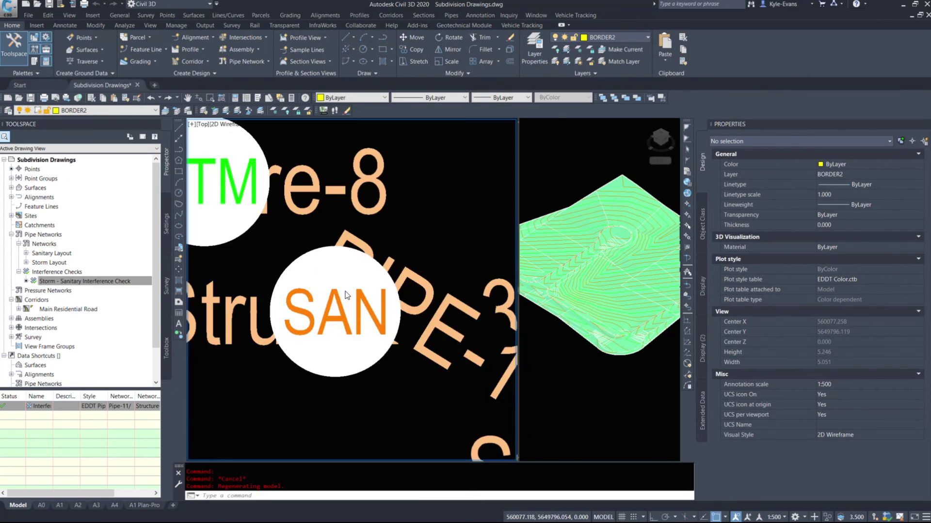
middle_click_drag(351, 292, 373, 281)
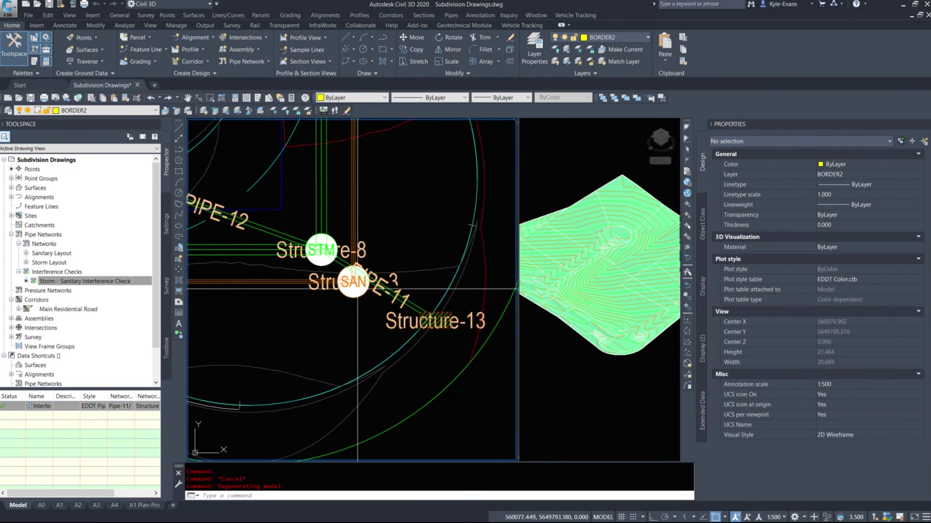
scroll(369, 283, "up", 3)
scroll(345, 263, "down", 4)
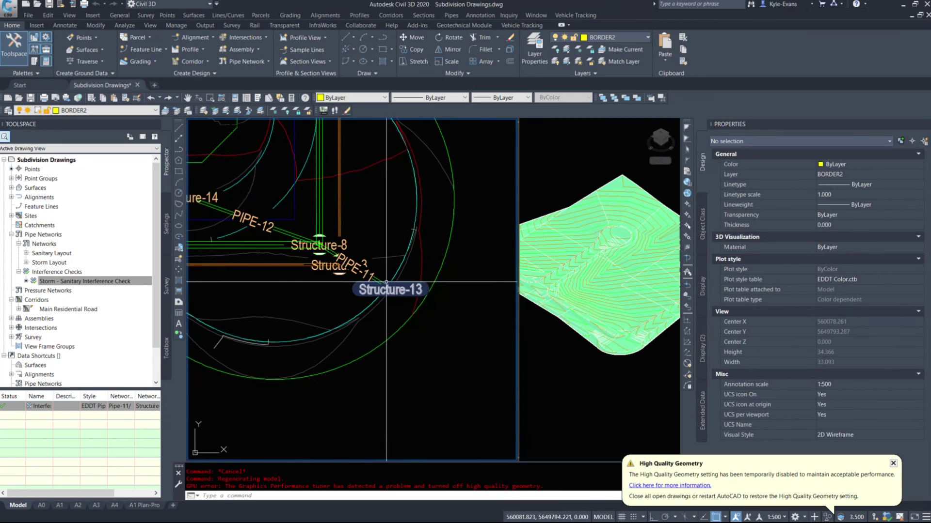
Select catch basin Structure-13 at the end of PIPE-11.
scroll(383, 296, "up", 4)
left_click(370, 353)
left_click(439, 235)
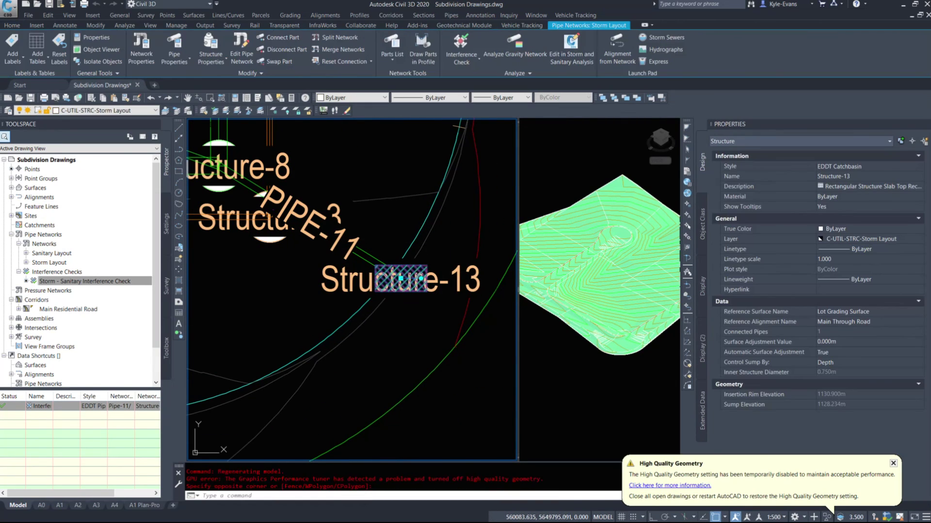